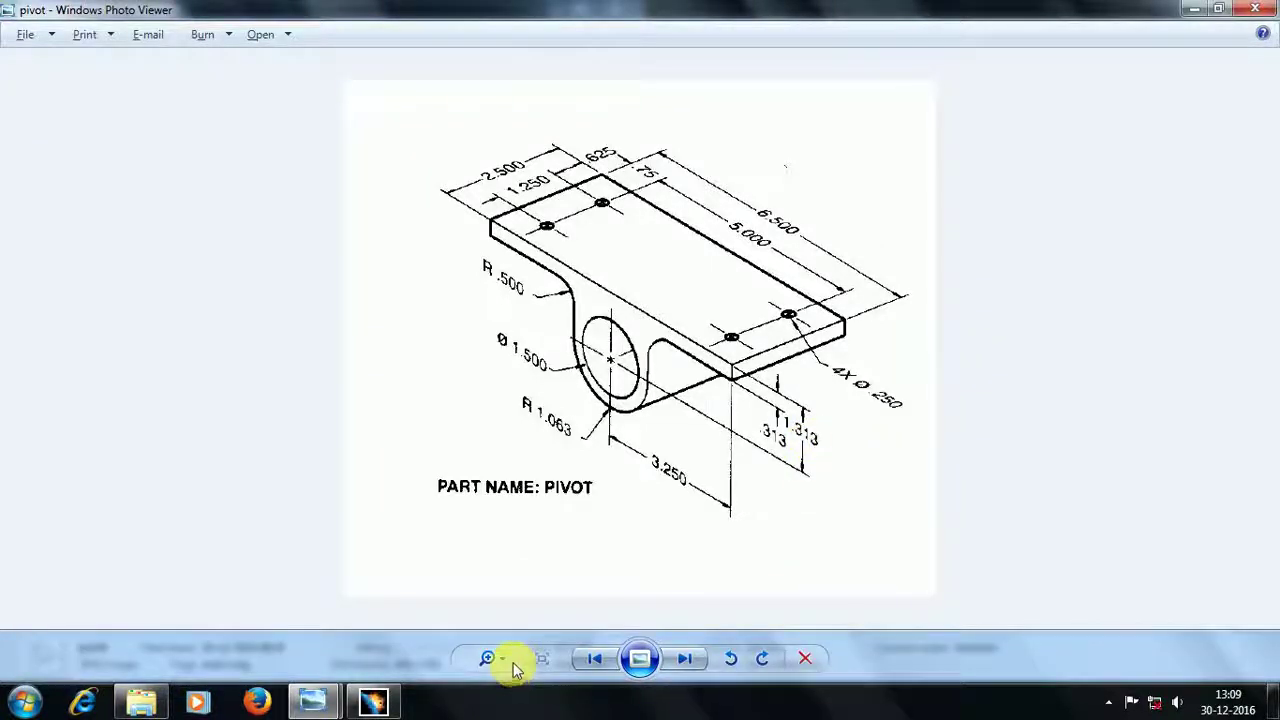
# Create a new Part Design part named pivot and place CATIA beside the pivot drawing.
pyautogui.click(372, 700)
pyautogui.click(18, 29)
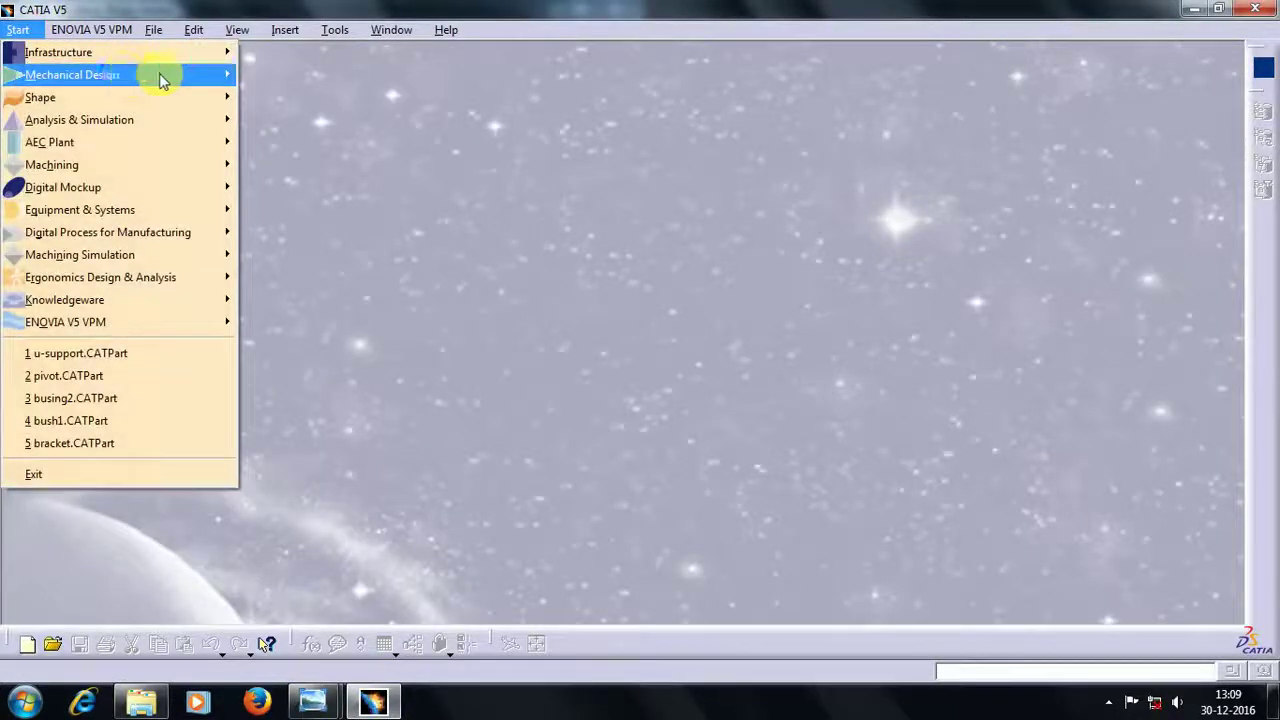
pyautogui.moveTo(72, 75)
pyautogui.click(304, 76)
pyautogui.write('pivot')
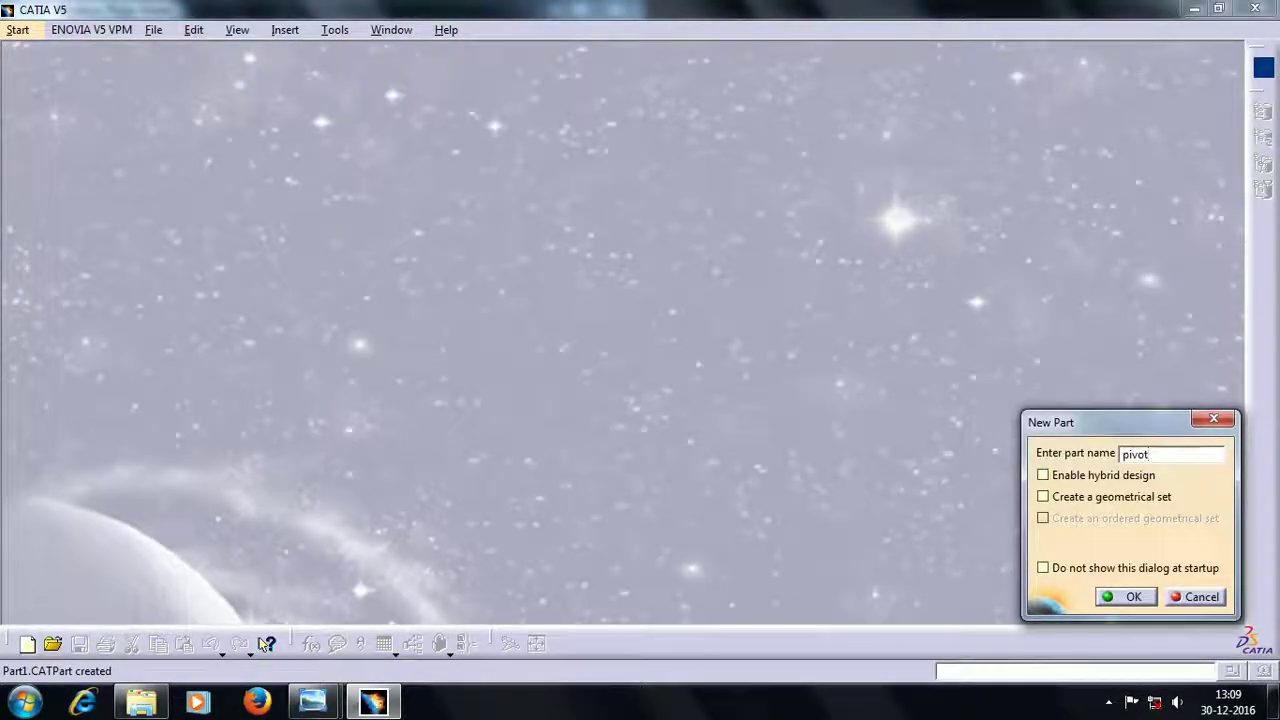
pyautogui.press('Return')
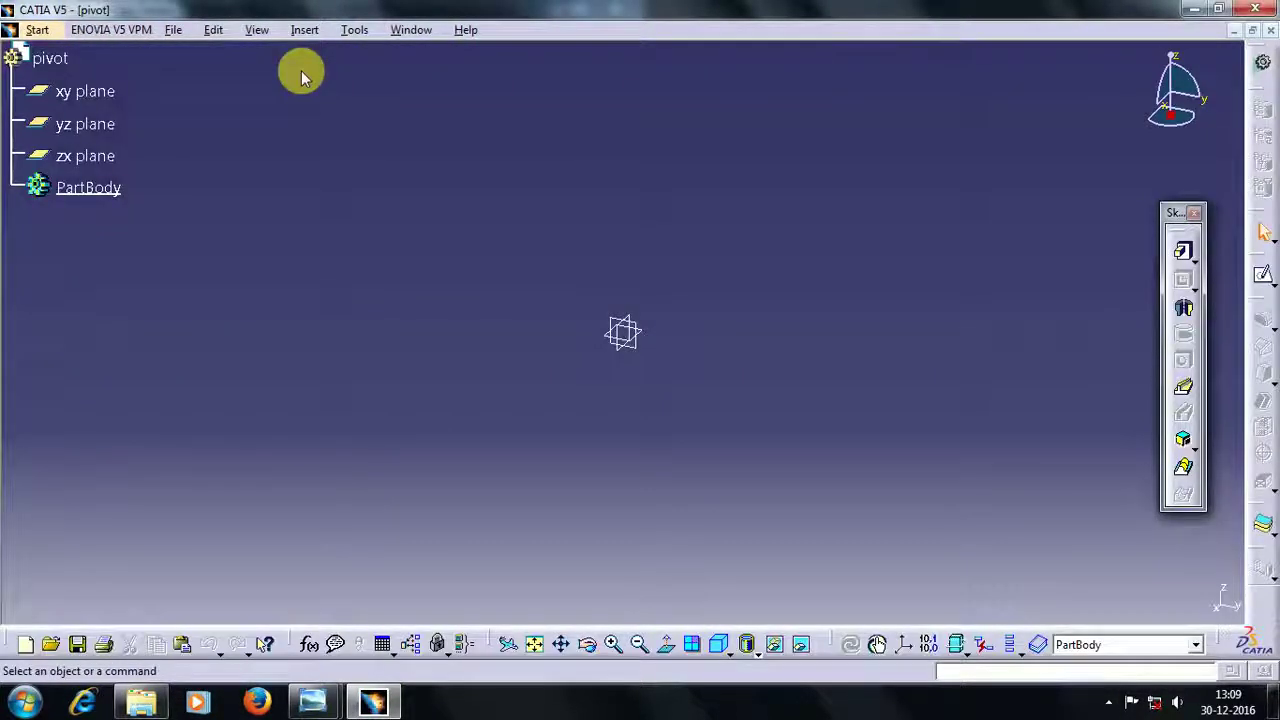
pyautogui.hotkey('alt', 'Tab')
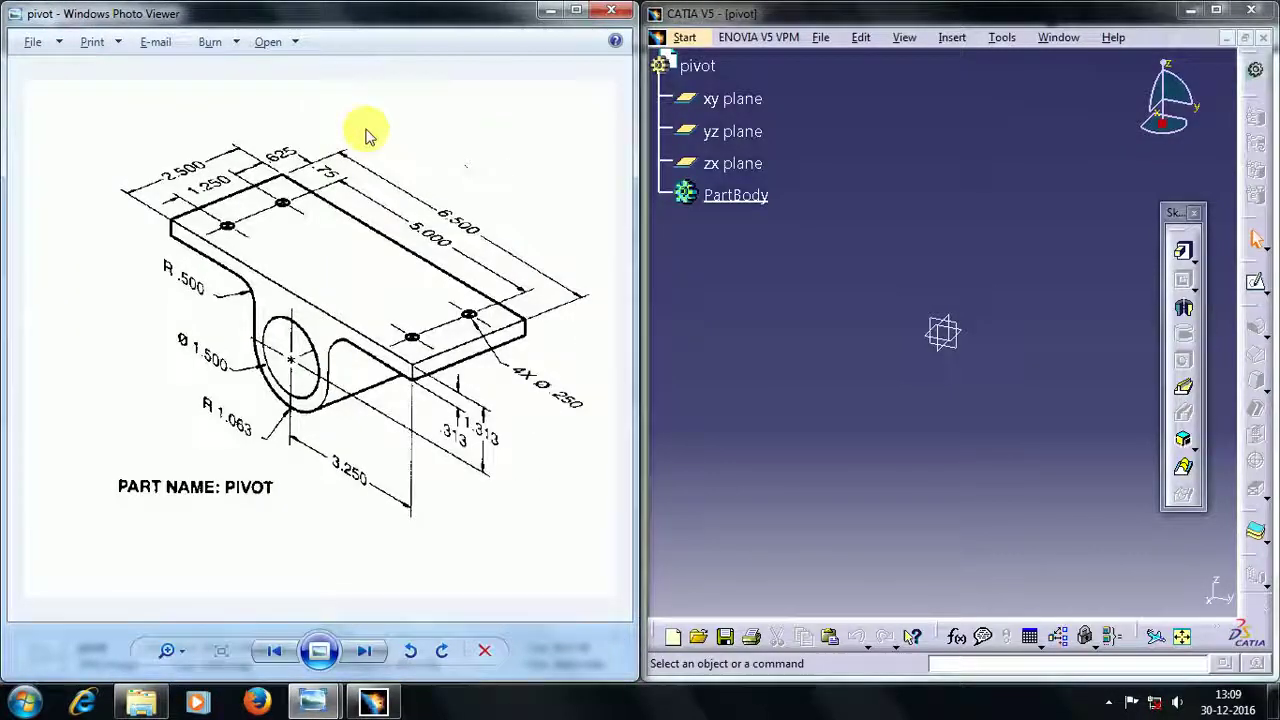
# Open a sketch on the yz plane and begin a profile, discarding the stray line.
pyautogui.click(952, 342)
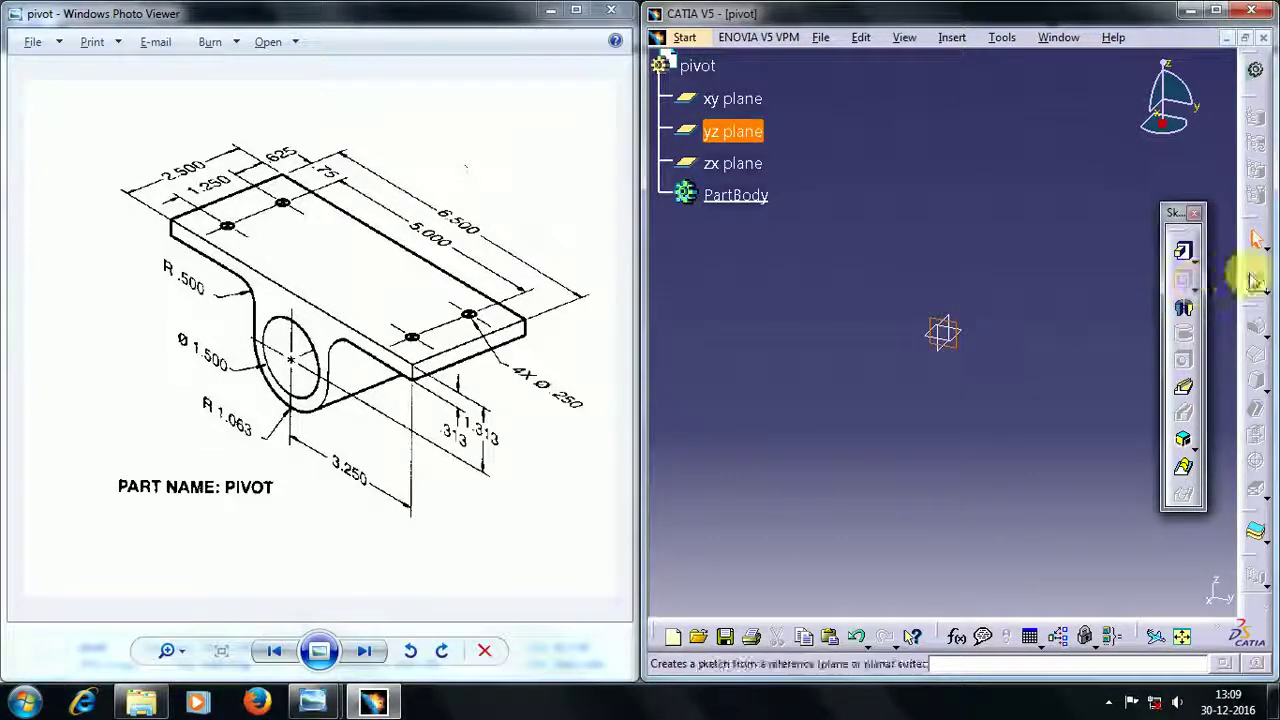
pyautogui.click(1255, 281)
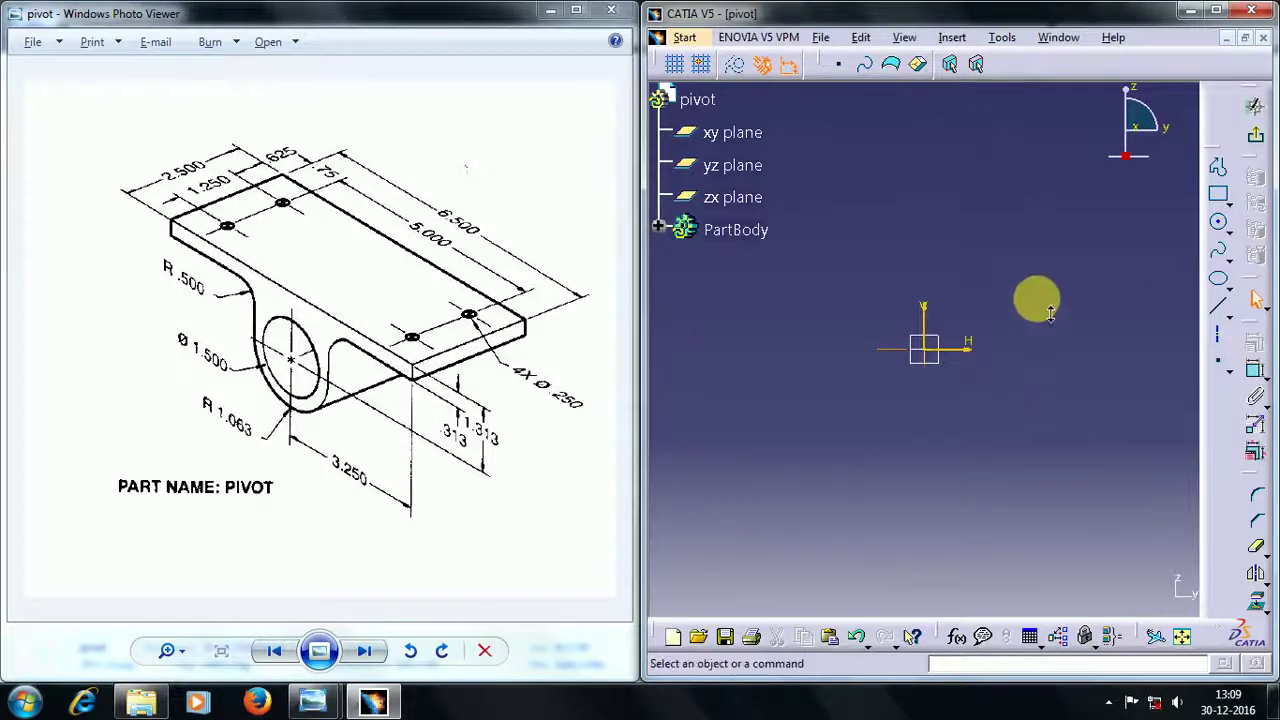
pyautogui.click(1219, 168)
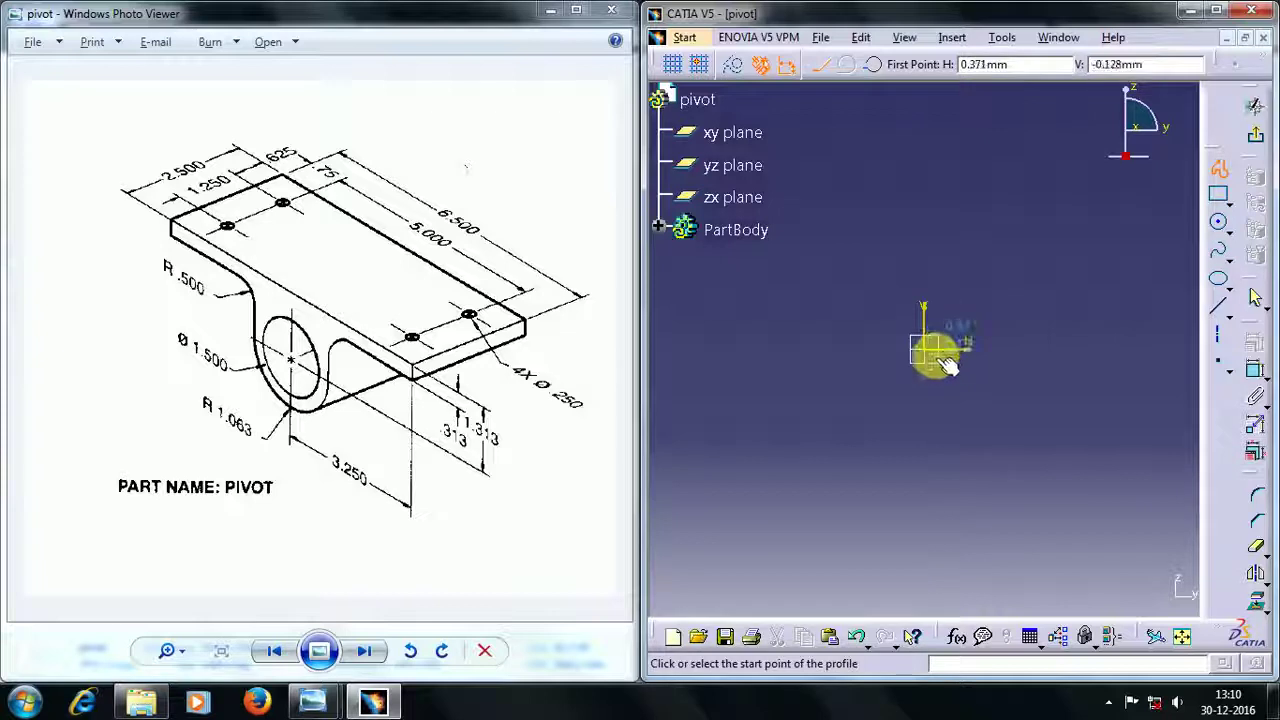
pyautogui.click(926, 349)
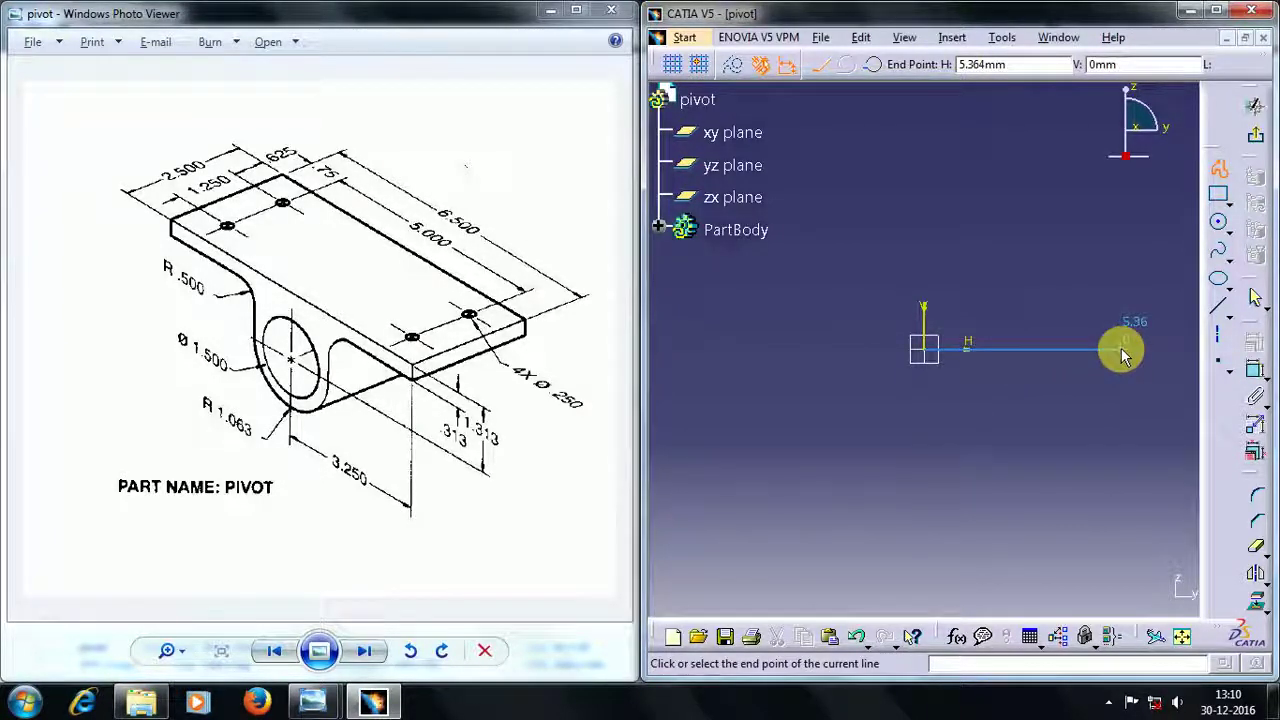
pyautogui.press('Escape')
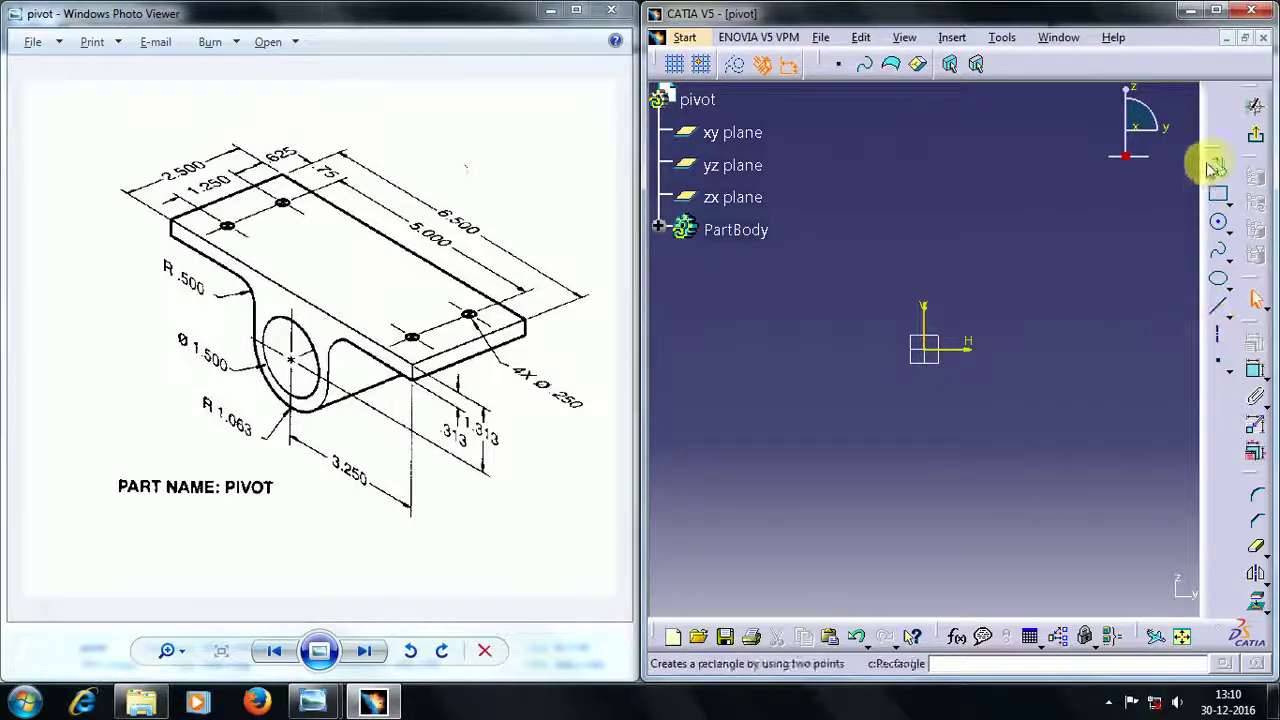
# Draw one horizontal line from left of the origin to right of it.
pyautogui.click(1219, 170)
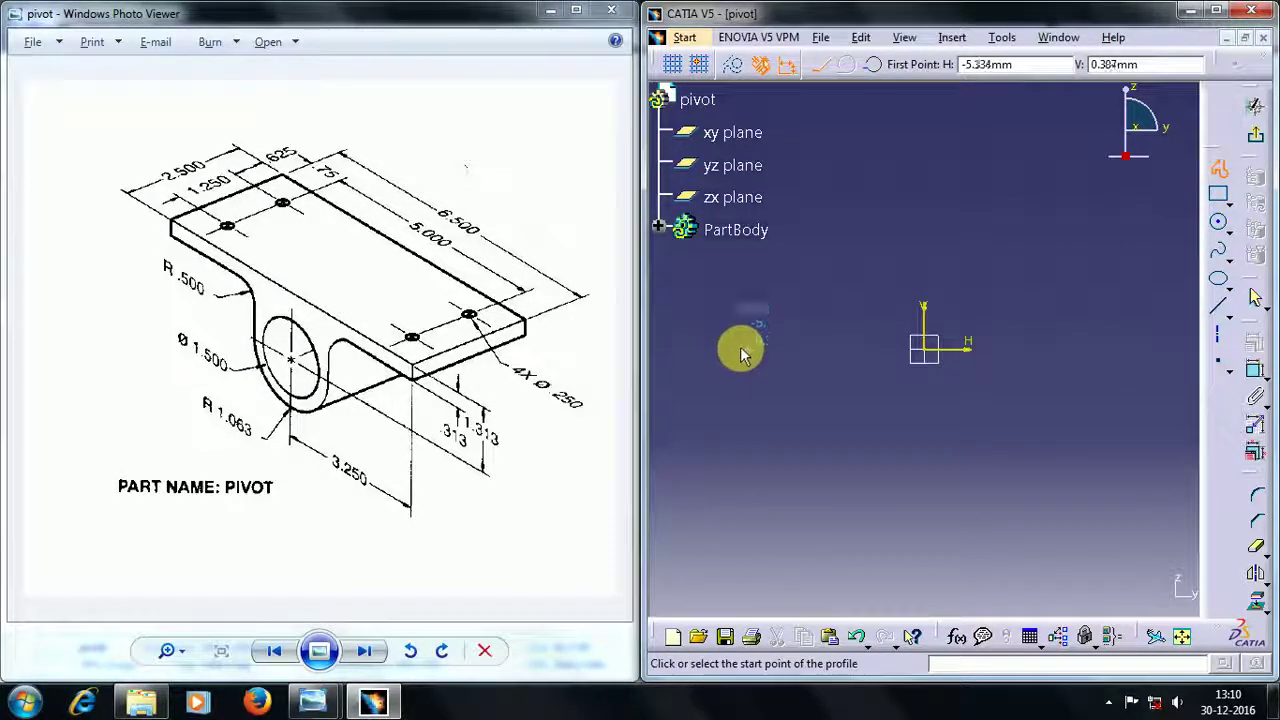
pyautogui.click(804, 351)
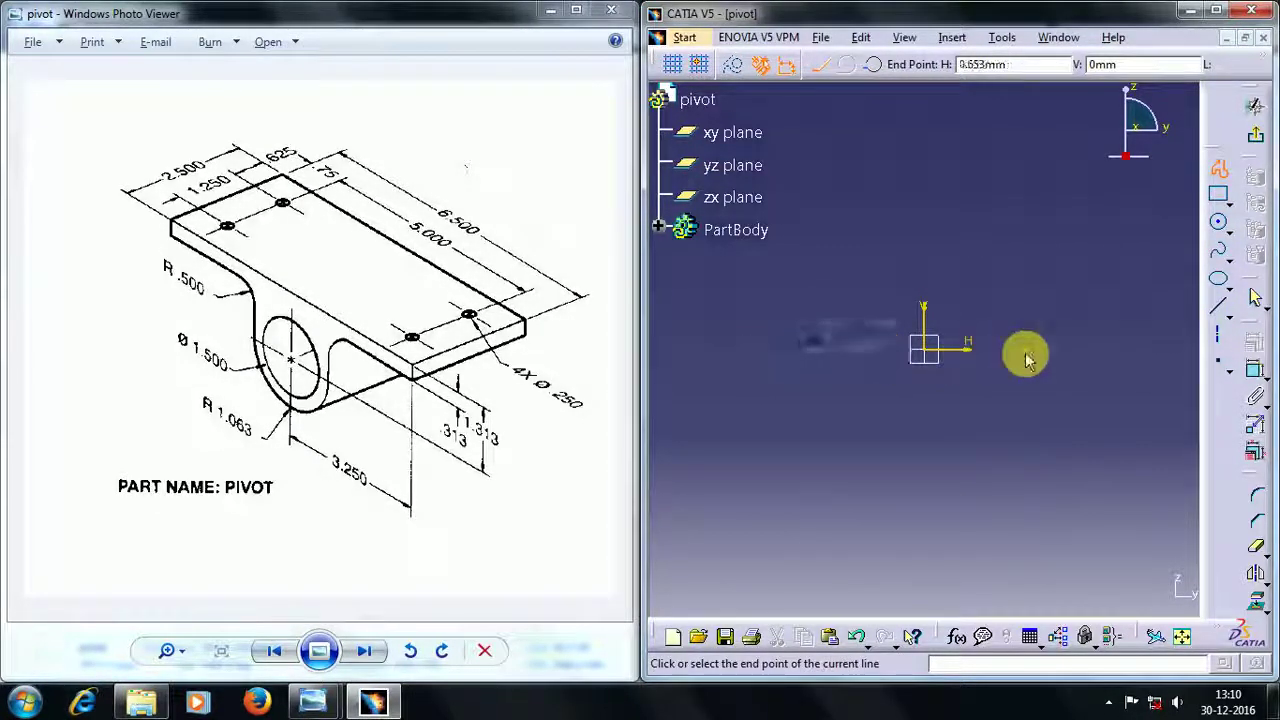
pyautogui.click(1068, 349)
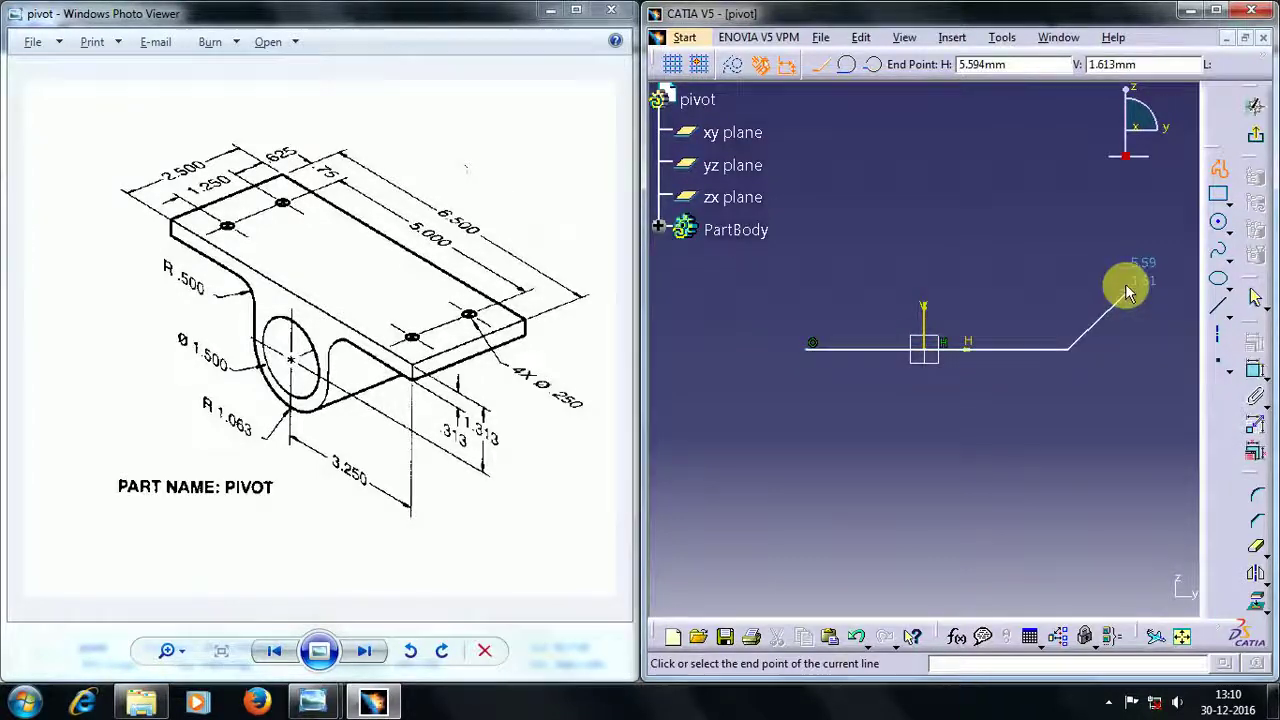
pyautogui.press('Escape')
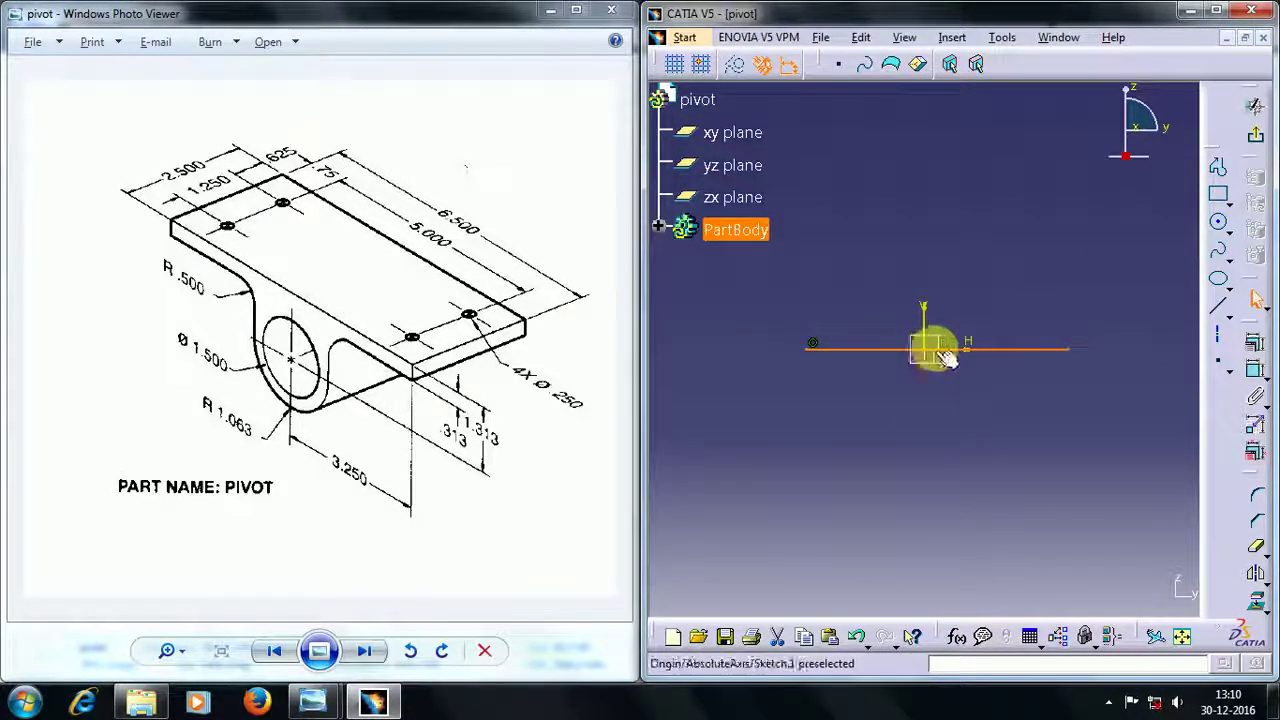
# Constrain the sketch origin to be the horizontal line's midpoint.
pyautogui.click(997, 449)
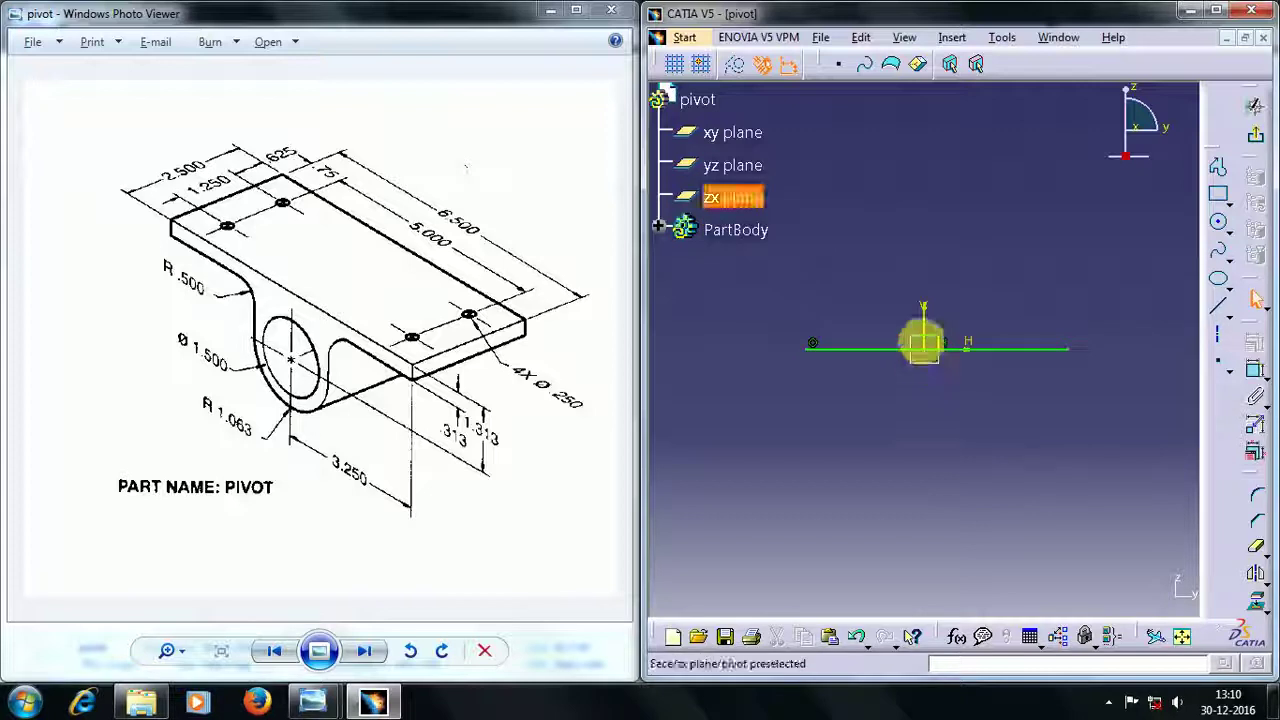
pyautogui.click(933, 351)
pyautogui.click(1013, 365)
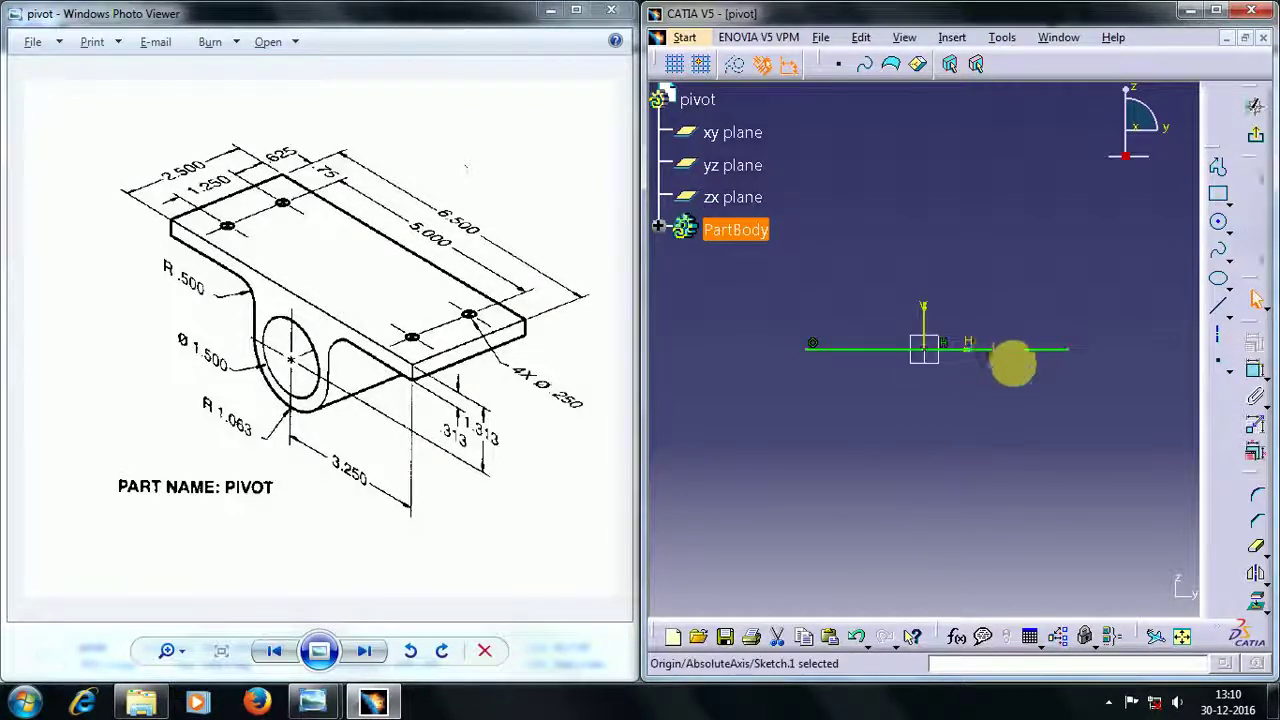
pyautogui.click(1258, 342)
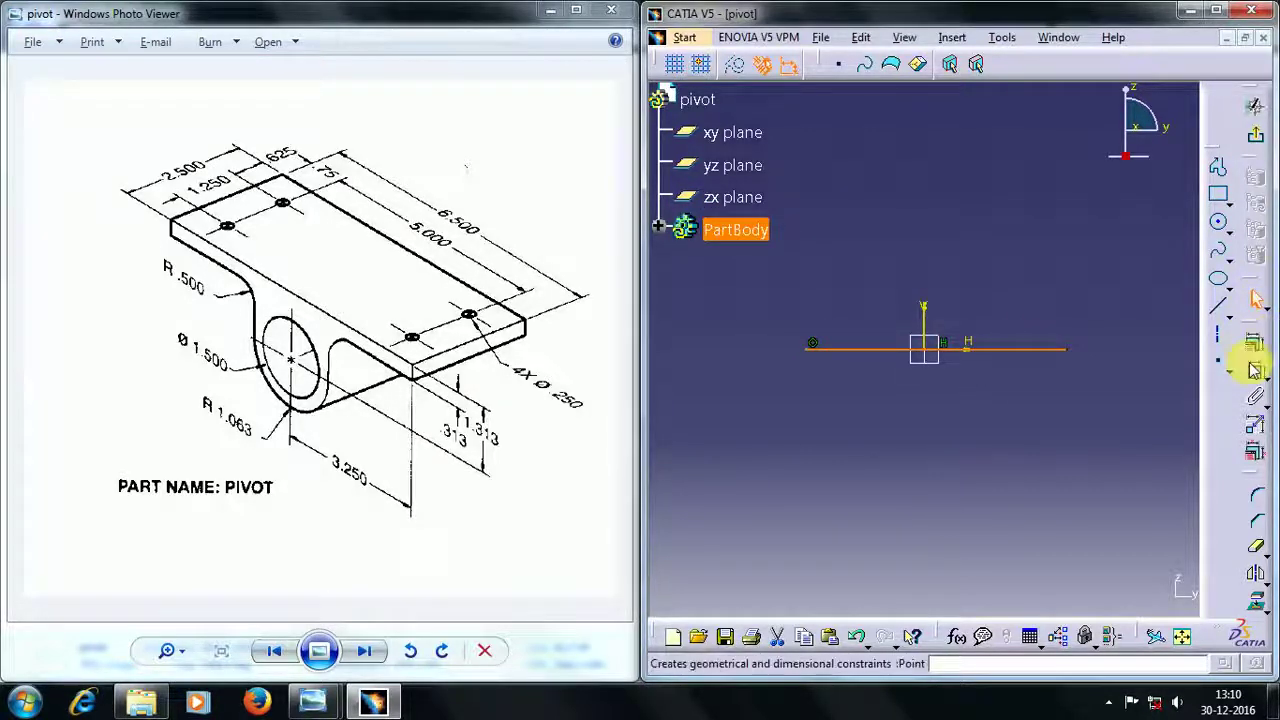
pyautogui.click(1000, 538)
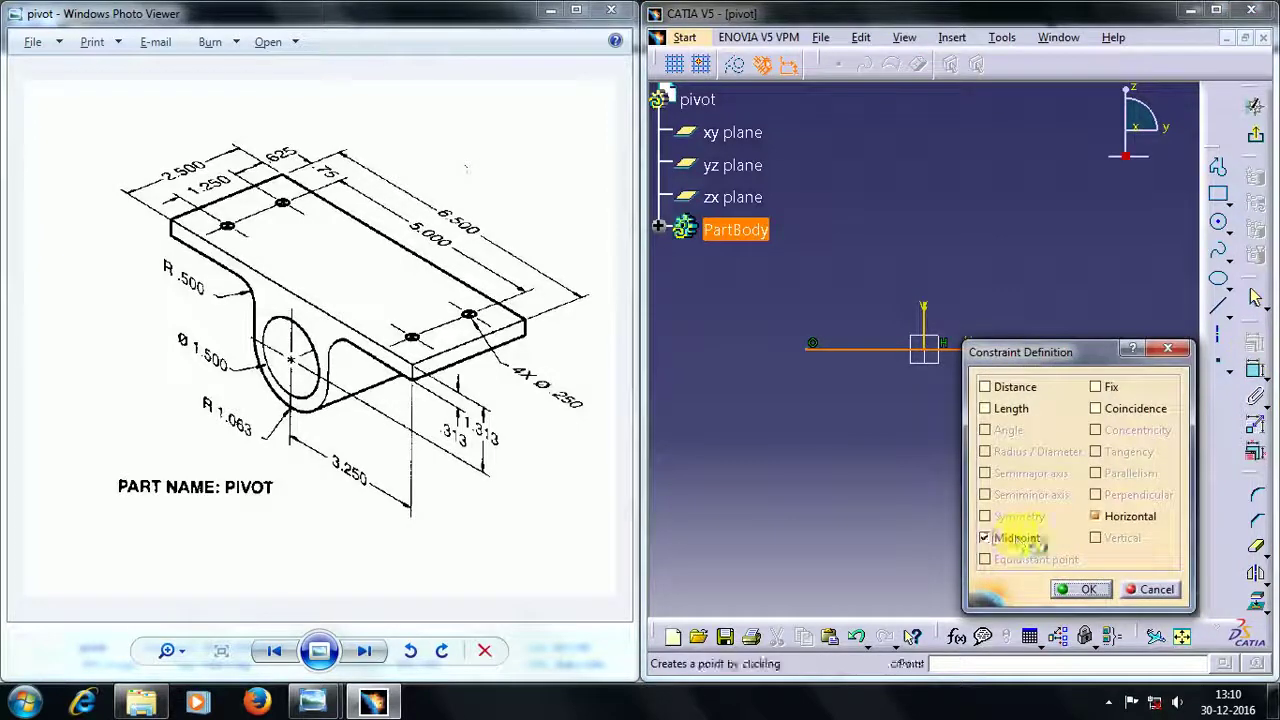
pyautogui.click(1114, 408)
pyautogui.click(1078, 588)
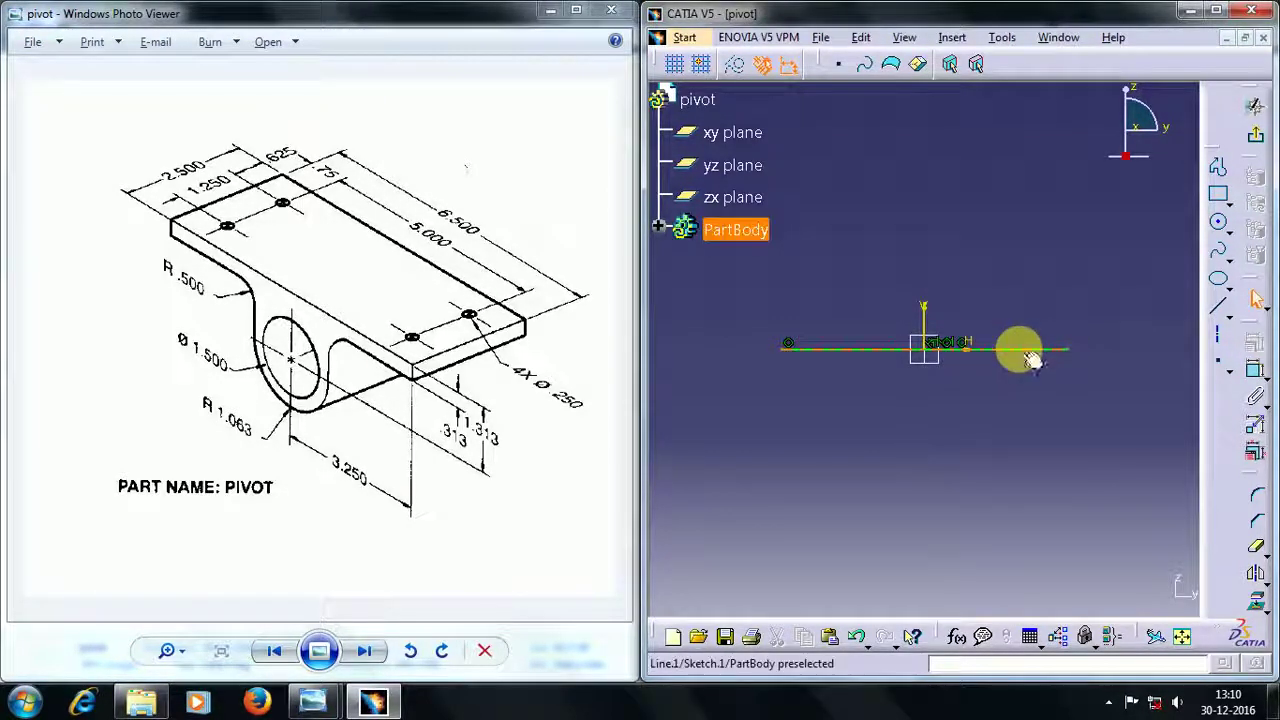
# Dimension the horizontal line's length to 6.5.
pyautogui.click(1020, 348)
pyautogui.click(1252, 358)
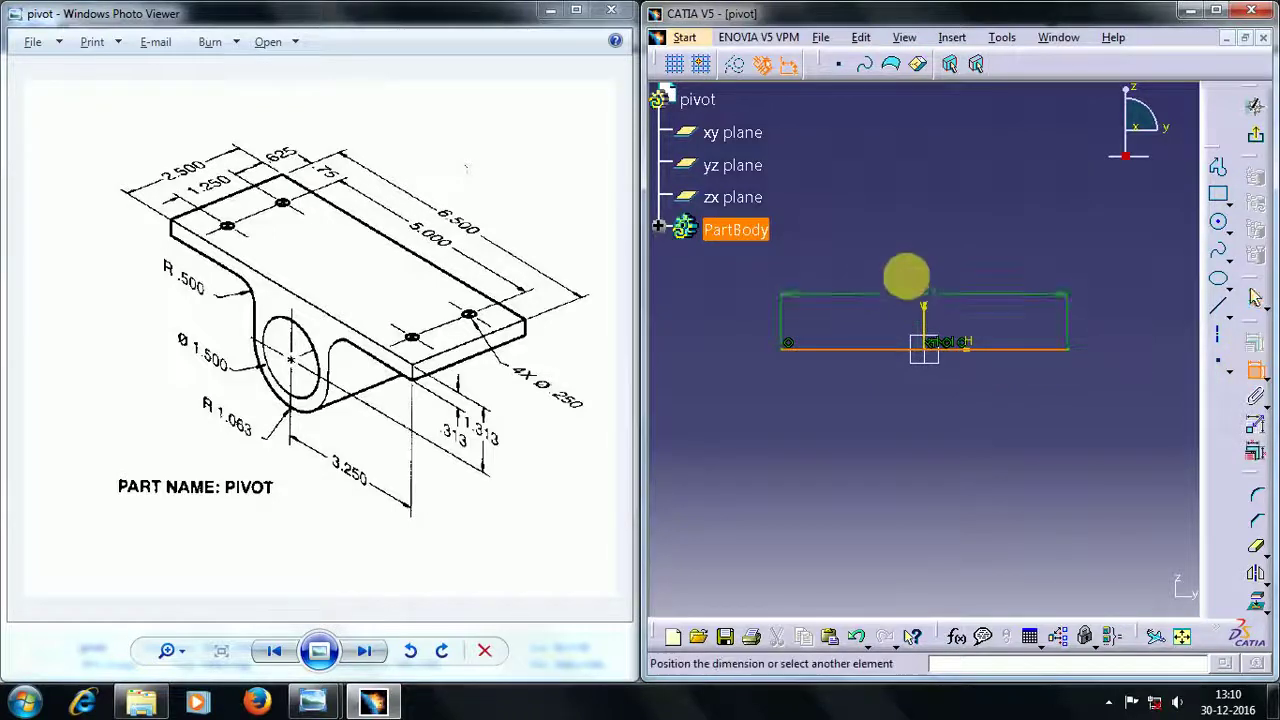
pyautogui.click(907, 276)
pyautogui.doubleClick(921, 280)
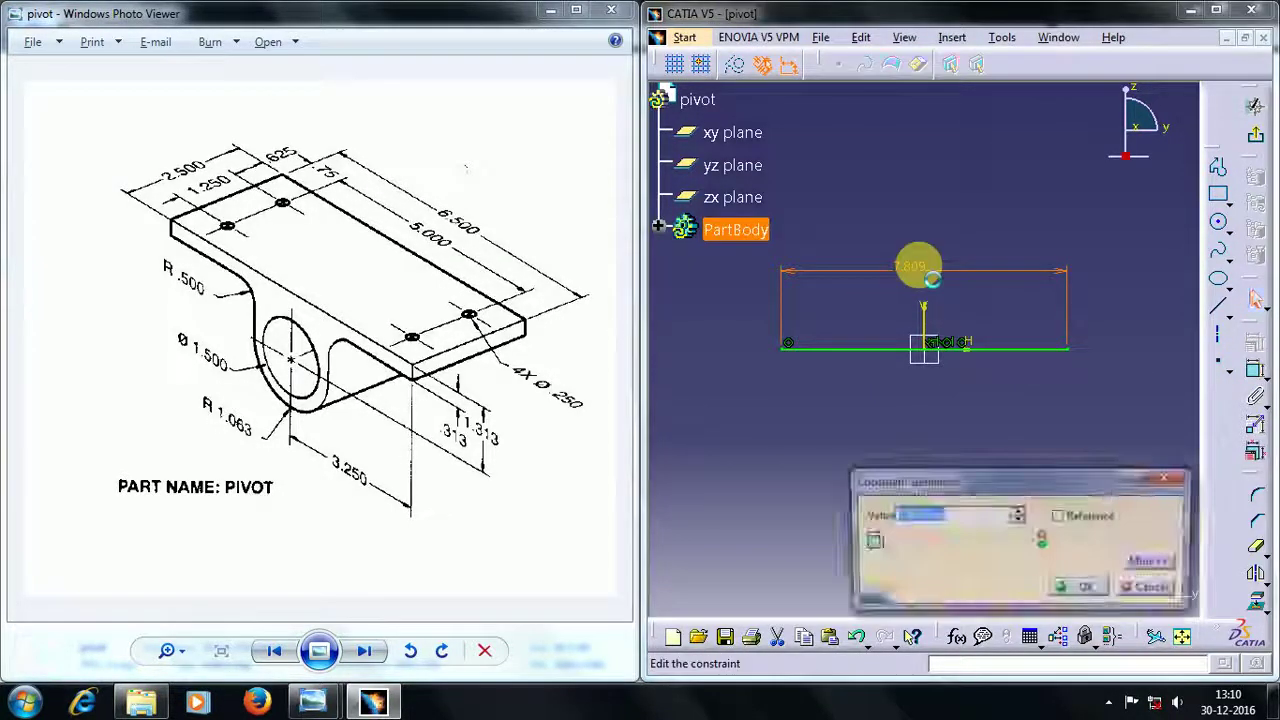
pyautogui.write('6.5')
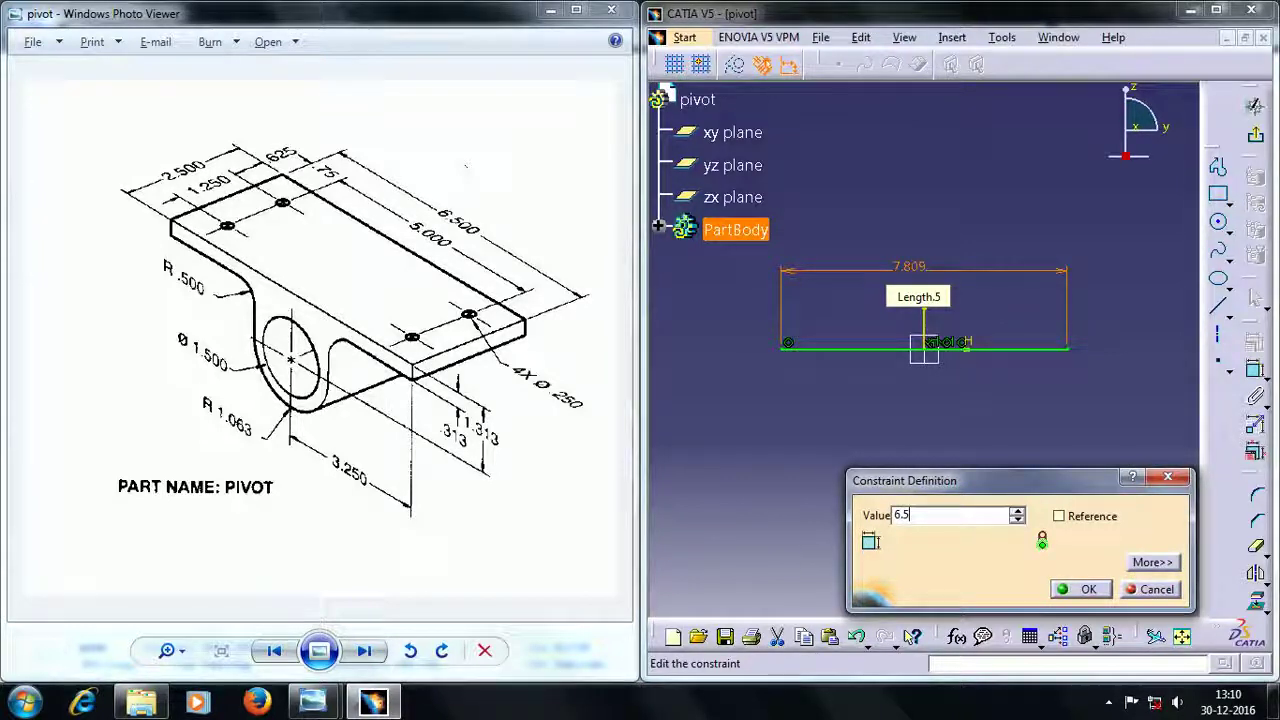
pyautogui.press('Return')
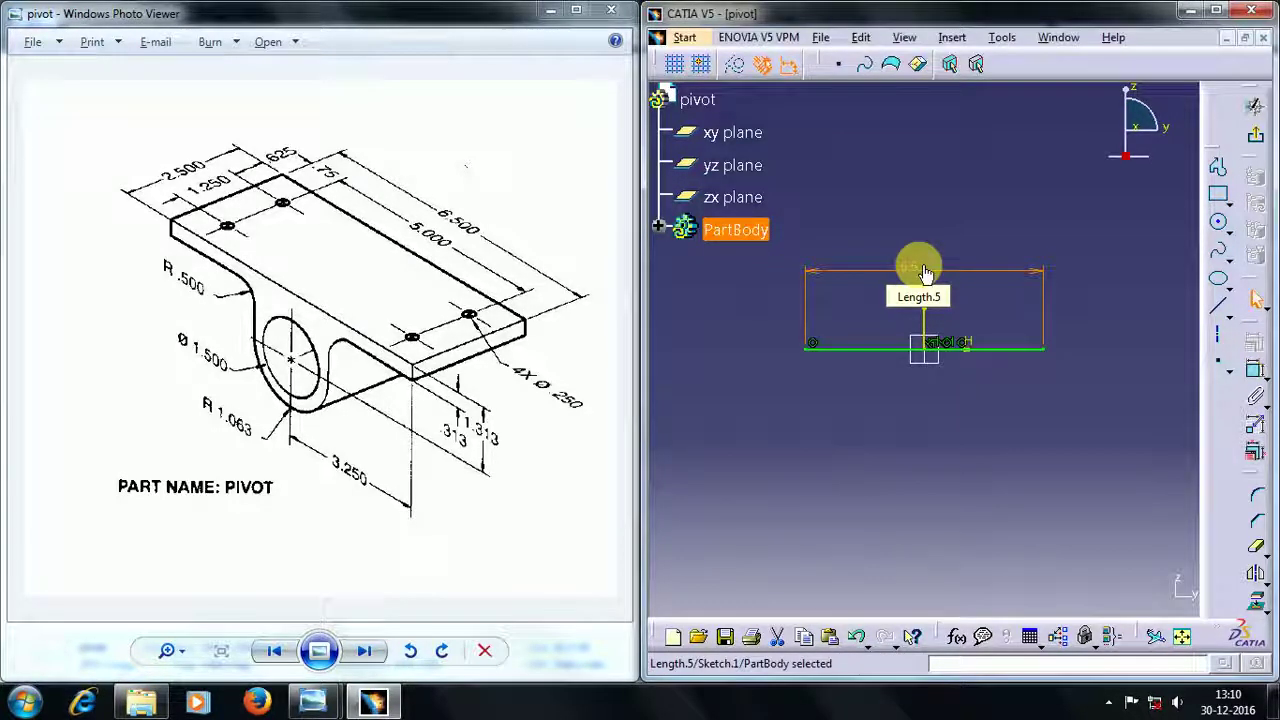
pyautogui.click(1008, 363)
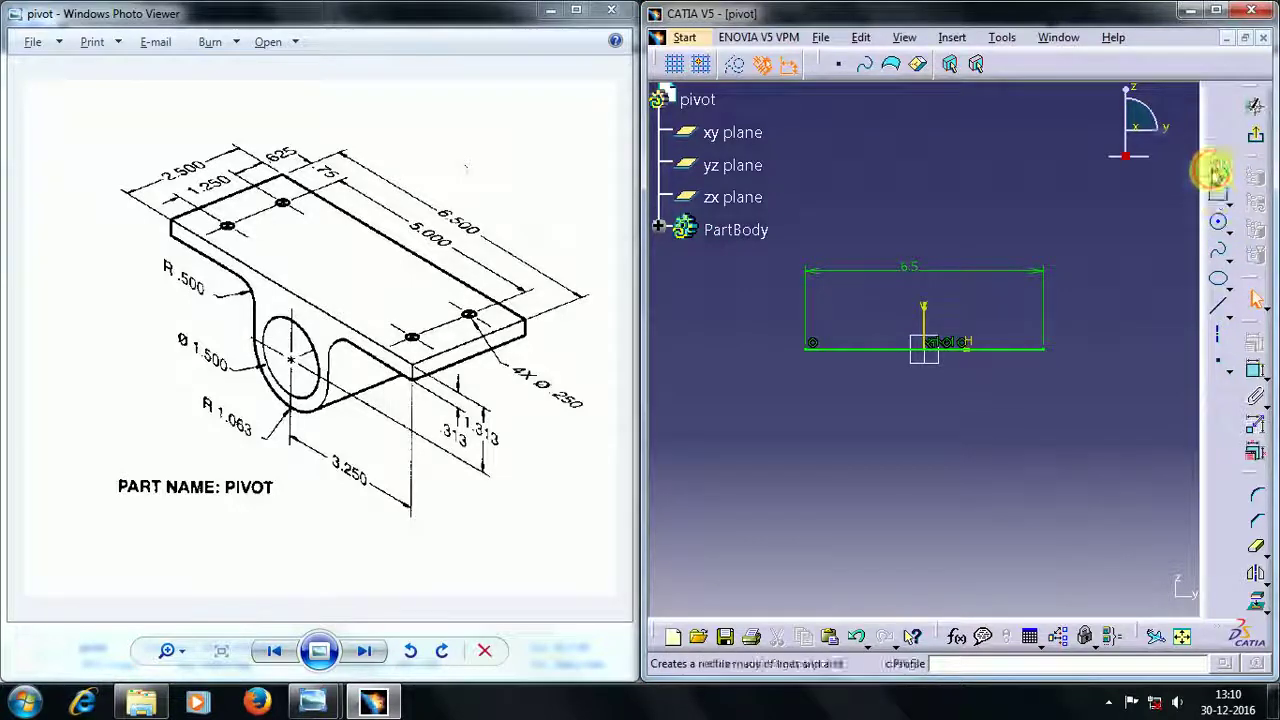
# Draw a short vertical edge and a bottom edge back under the 6.5 line.
pyautogui.click(1218, 168)
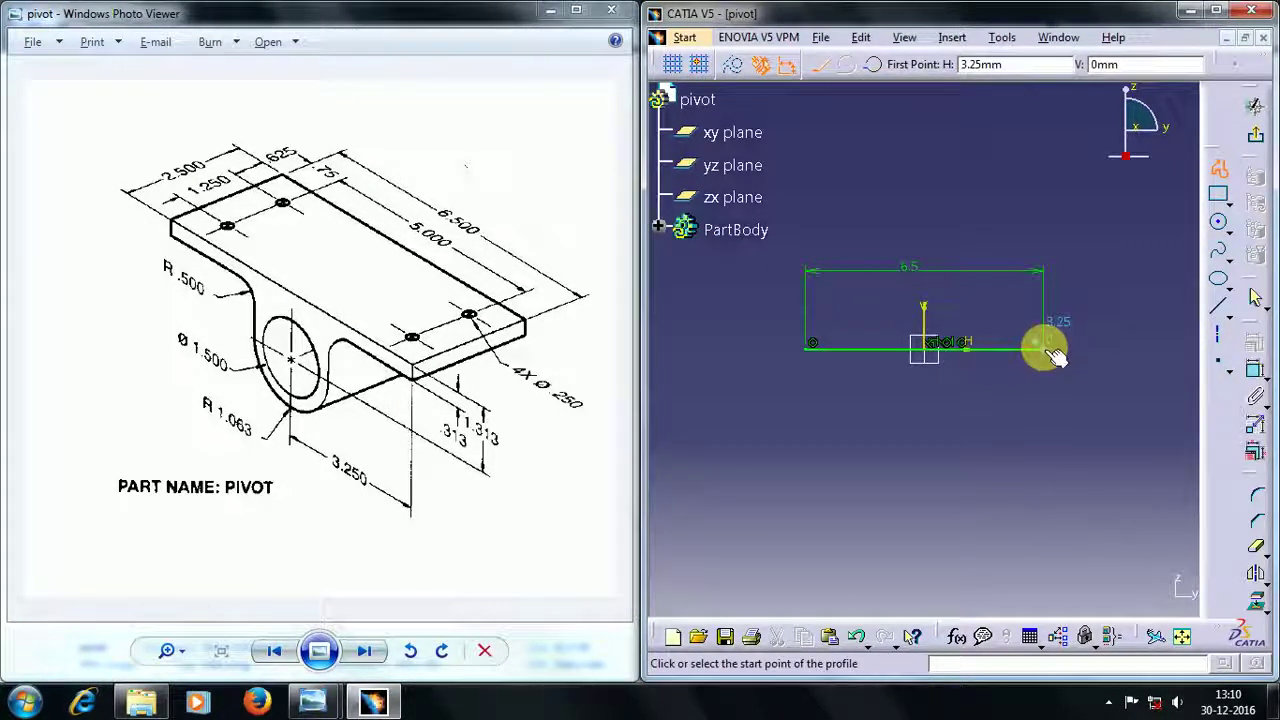
pyautogui.click(1047, 349)
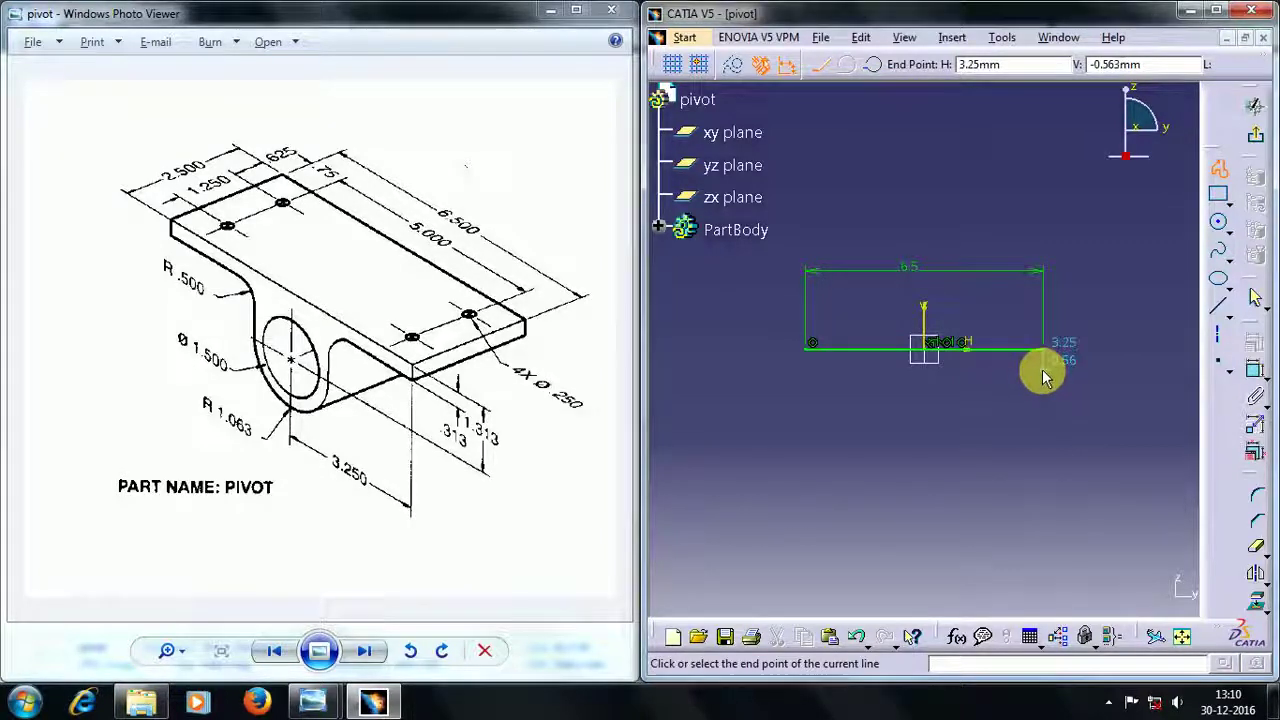
pyautogui.click(1044, 368)
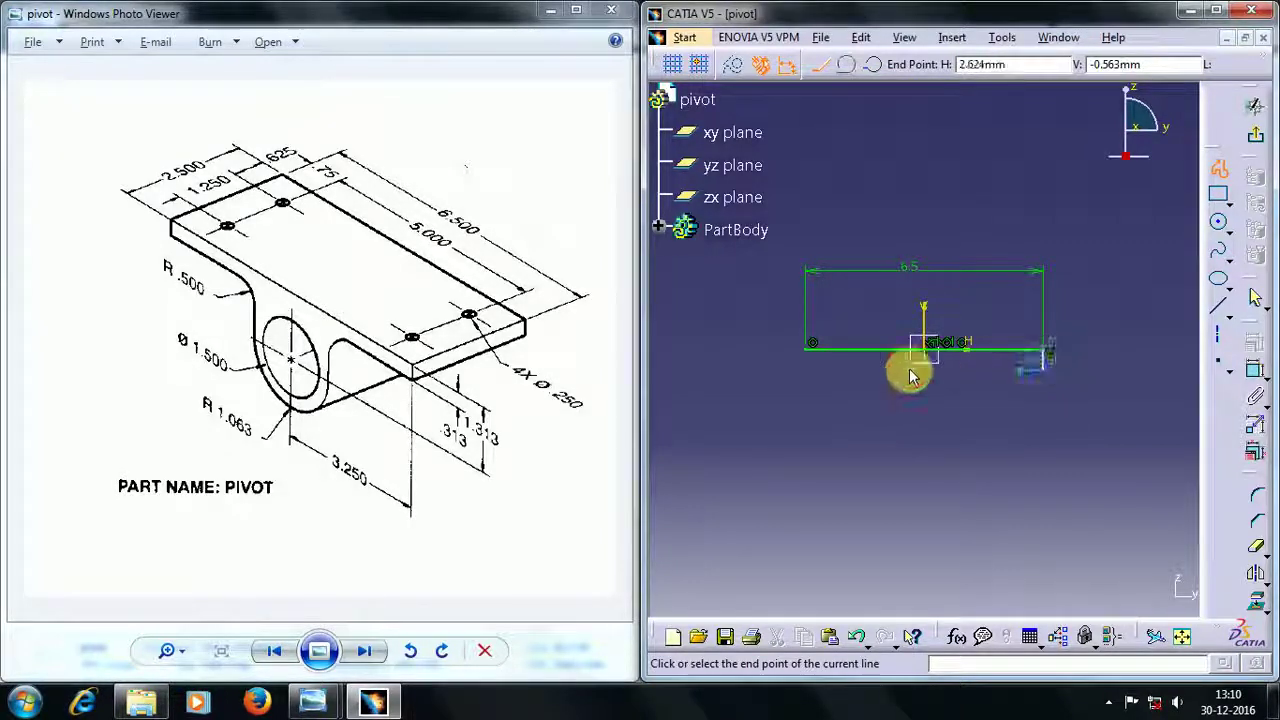
pyautogui.click(814, 352)
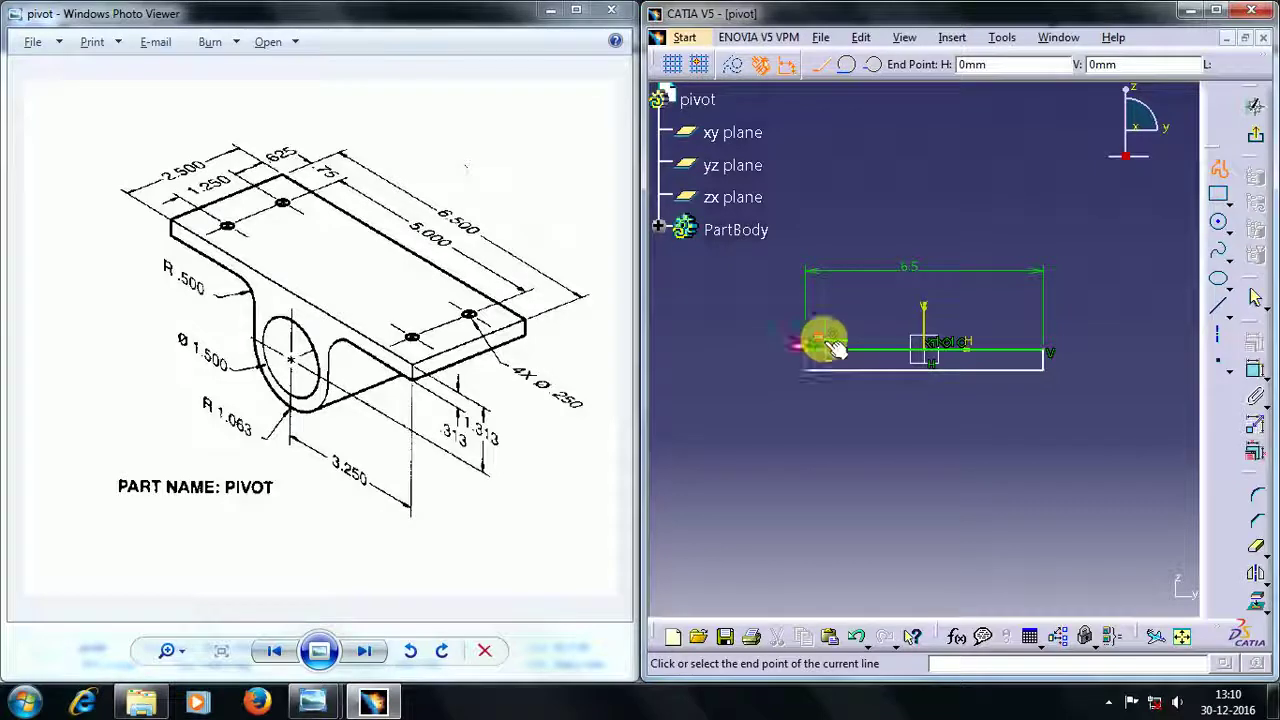
pyautogui.press('Escape')
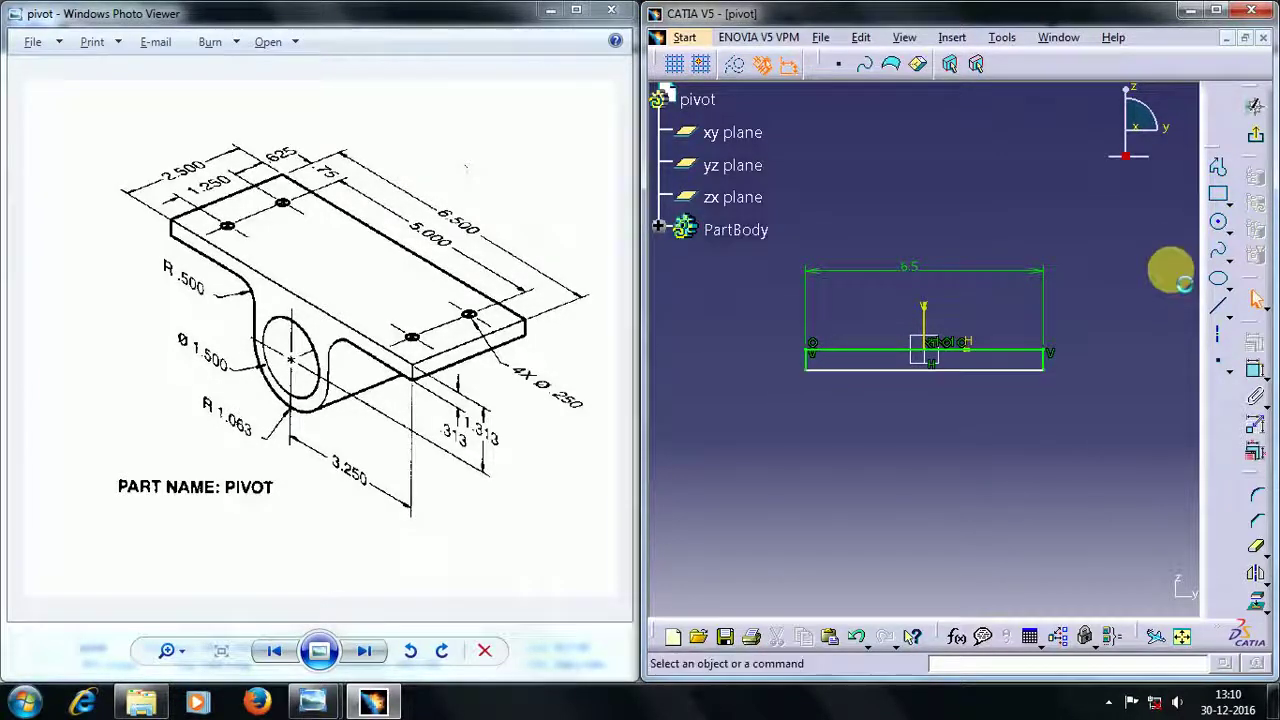
# Dimension the bottom edge 0.313 from the horizontal axis.
pyautogui.click(966, 343)
pyautogui.keyDown('ctrl'); pyautogui.click(1000, 378); pyautogui.keyUp('ctrl')
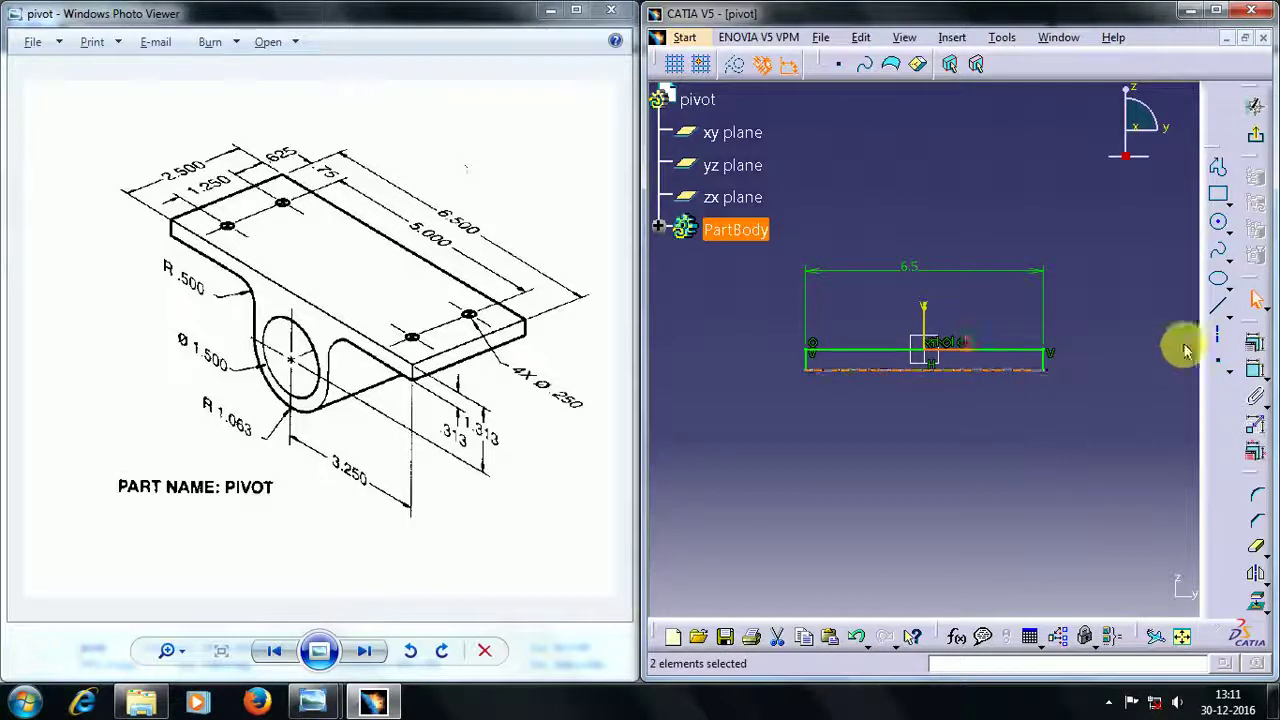
pyautogui.click(1255, 368)
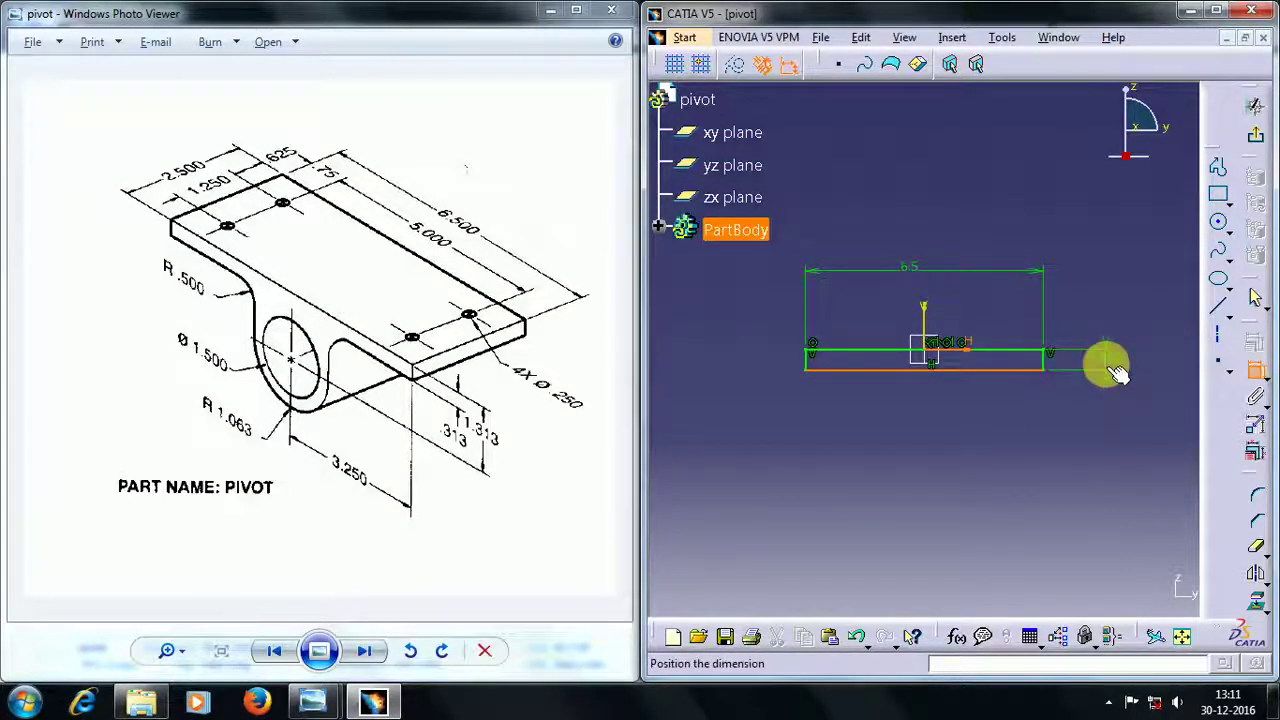
pyautogui.click(1110, 370)
pyautogui.click(1113, 372)
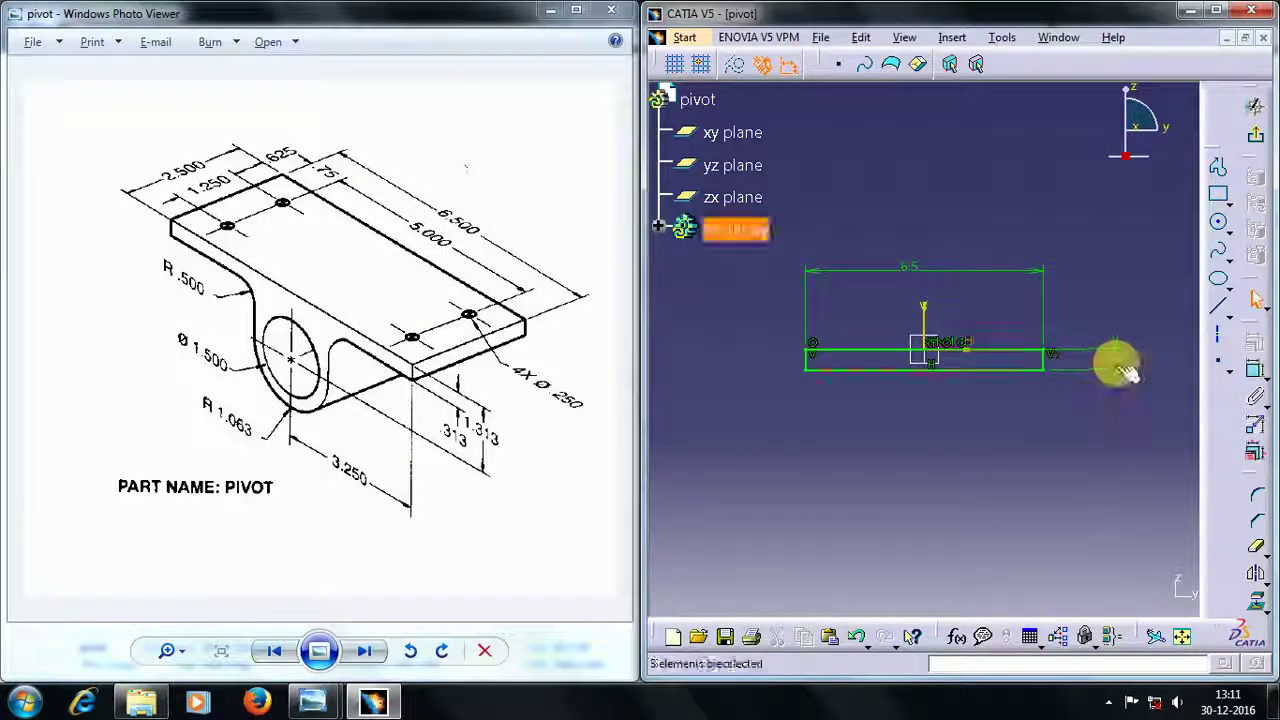
pyautogui.doubleClick(1120, 368)
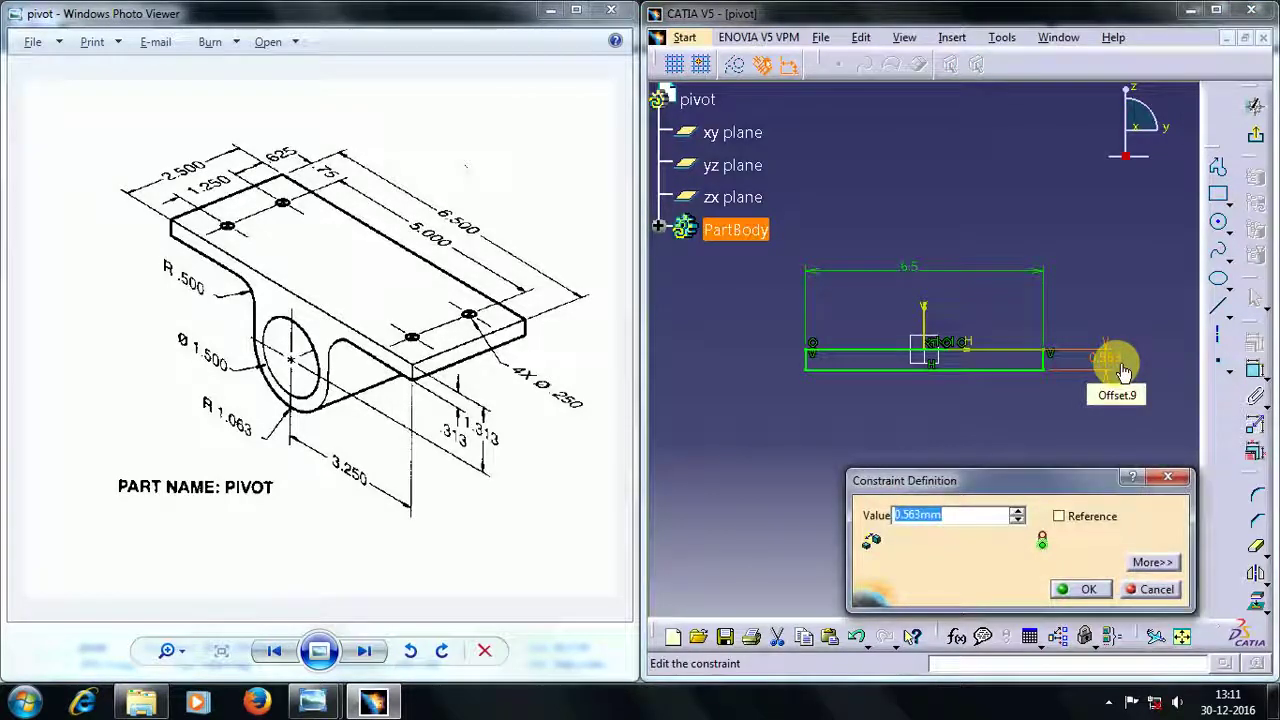
pyautogui.write('0.313')
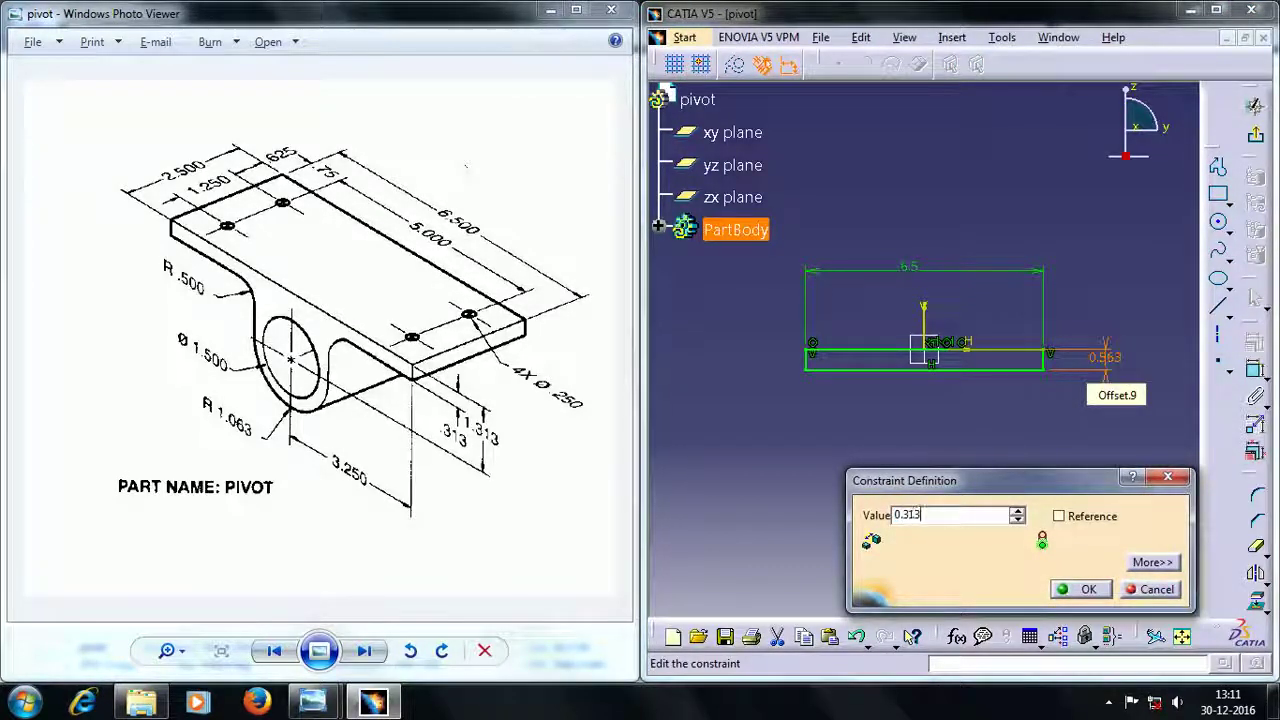
pyautogui.press('Return')
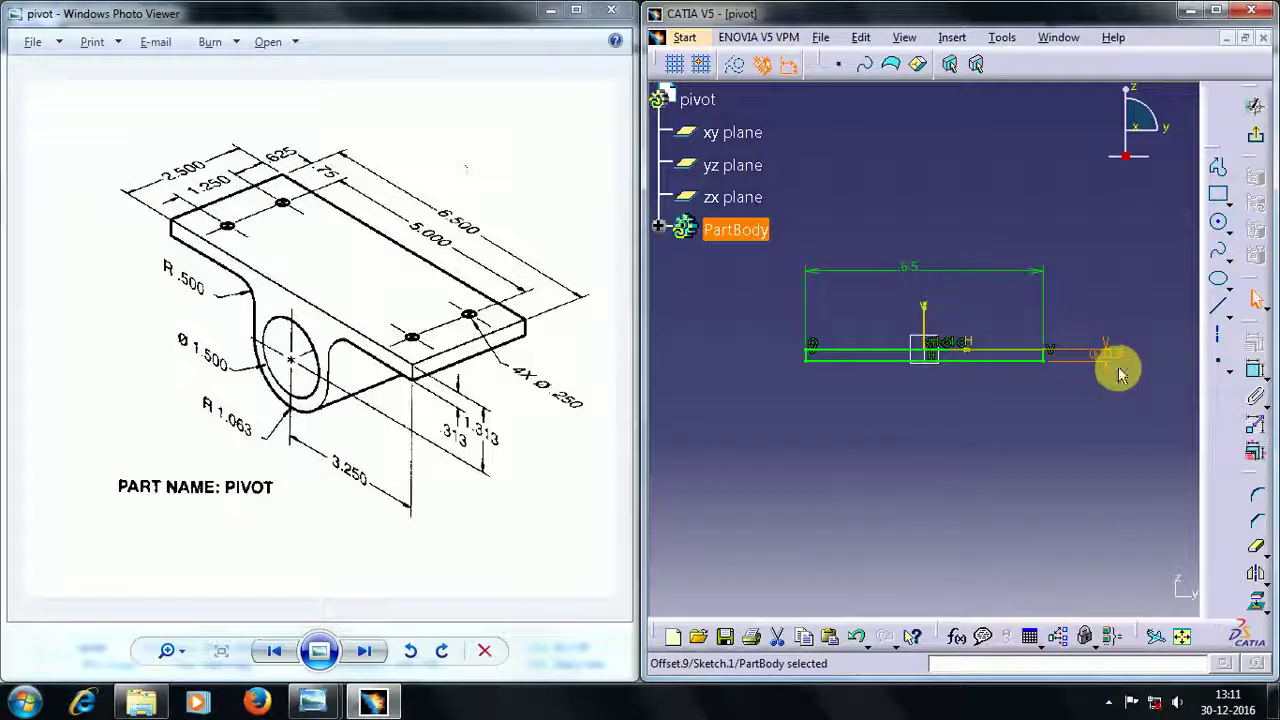
pyautogui.click(1019, 460)
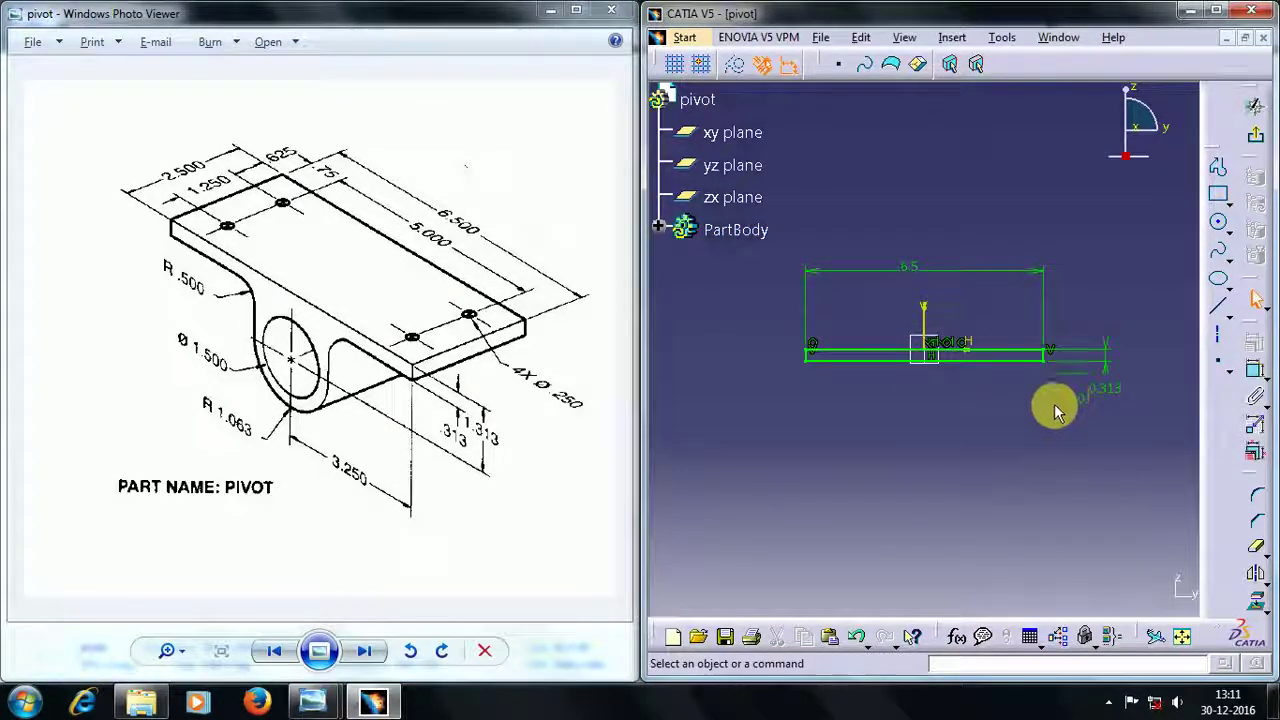
pyautogui.click(1218, 222)
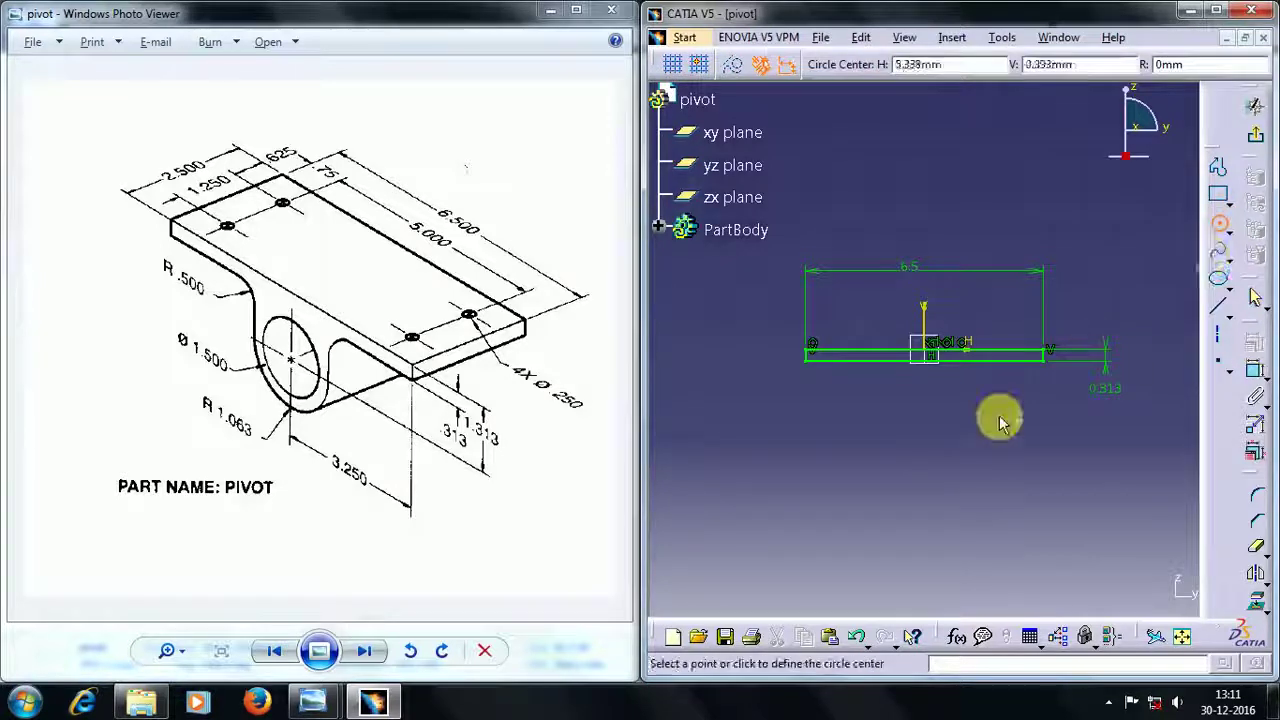
# Draw a circle below the strip and set its diameter to 1.5.
pyautogui.click(924, 404)
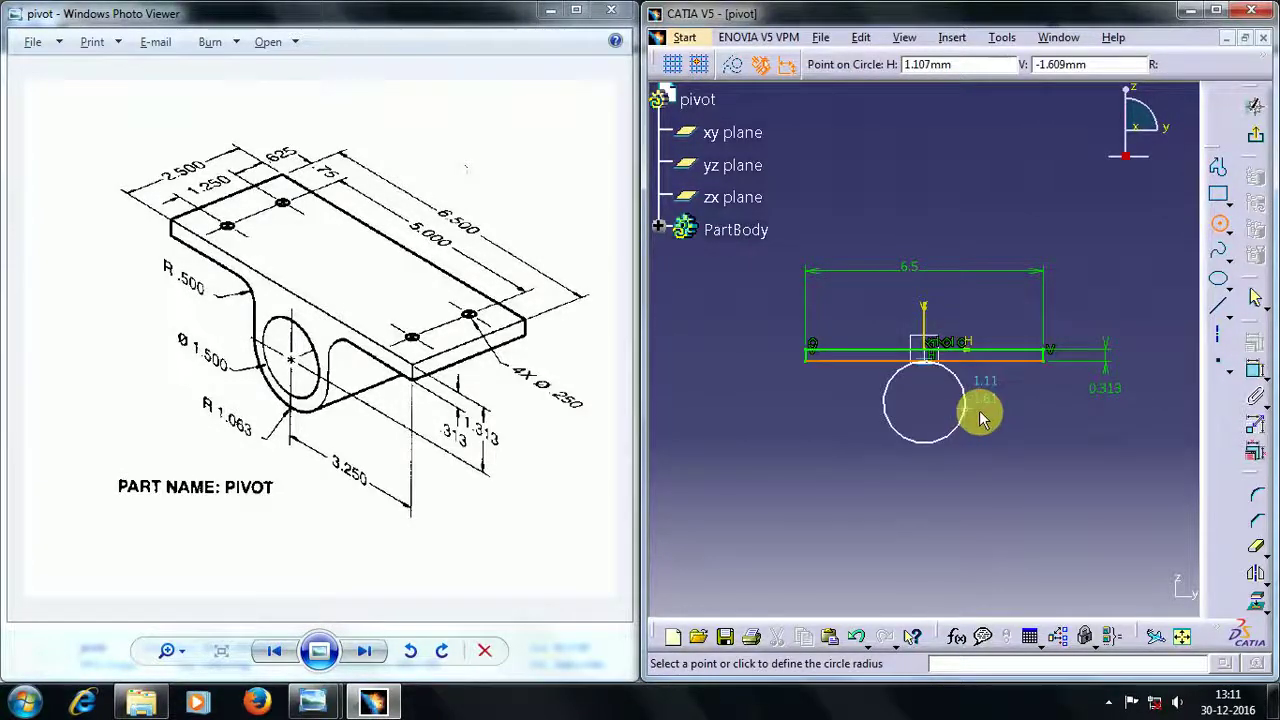
pyautogui.click(980, 414)
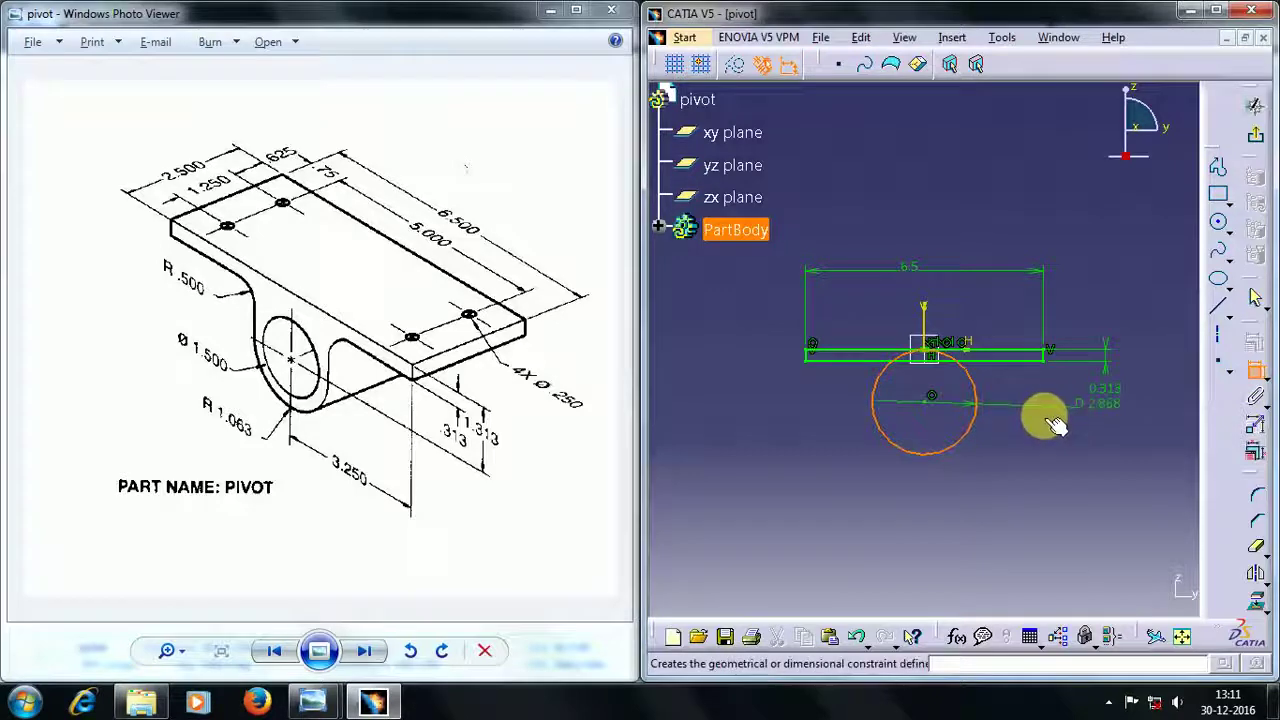
pyautogui.click(1036, 462)
pyautogui.doubleClick(1040, 468)
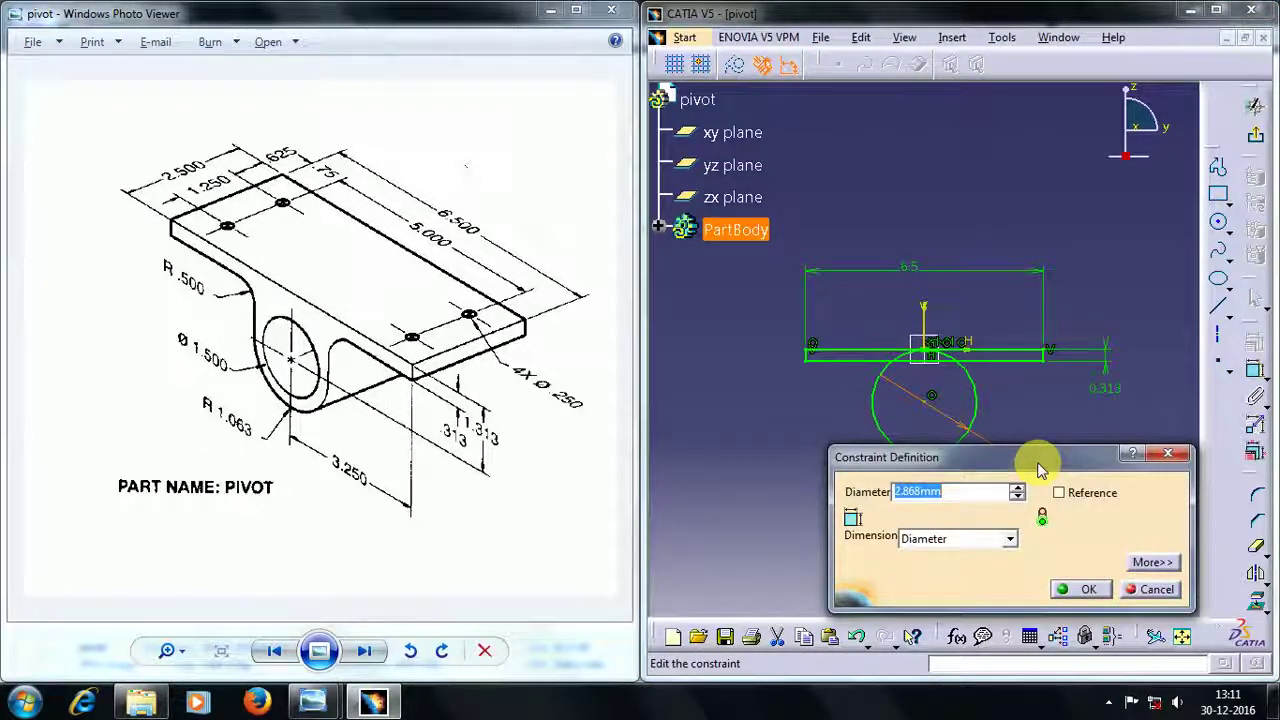
pyautogui.write('1.5mm')
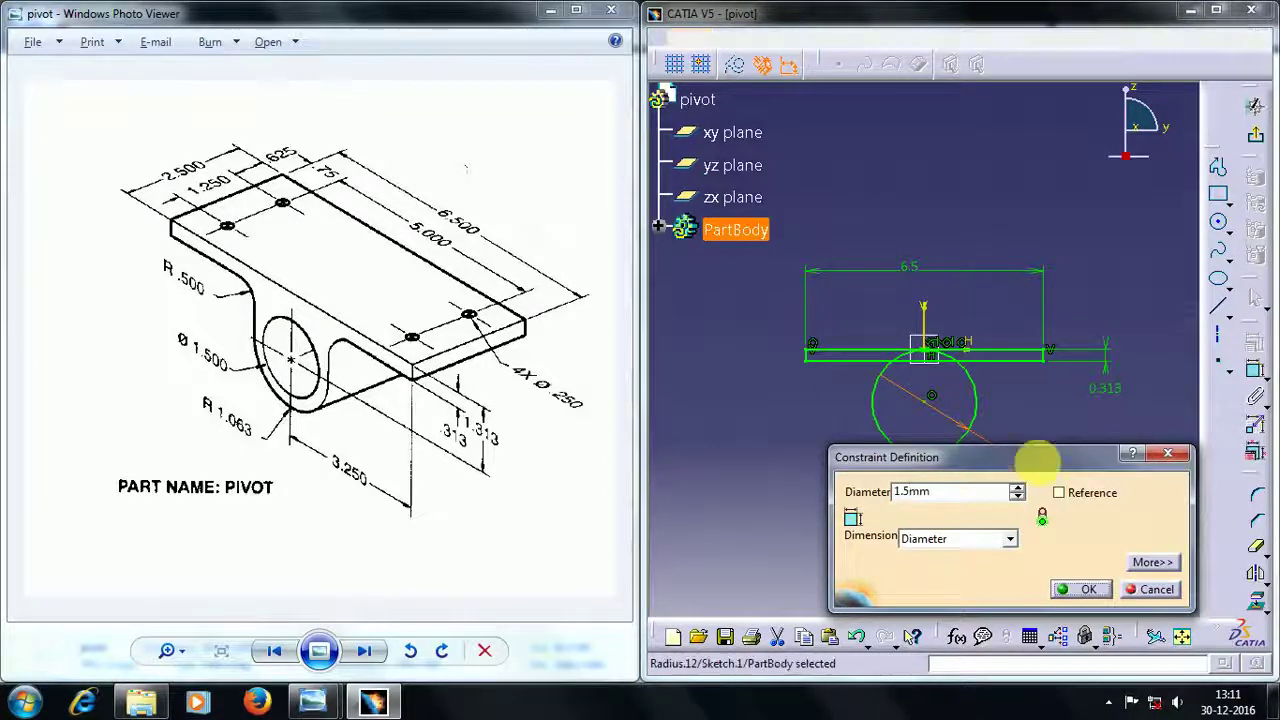
pyautogui.press('Return')
pyautogui.moveTo(947, 450)
pyautogui.mouseDown(button='middle')
pyautogui.moveTo(960, 294)
pyautogui.moveTo(920, 443)
pyautogui.mouseUp(button='middle')
pyautogui.moveTo(933, 447)
pyautogui.mouseDown()
pyautogui.moveTo(918, 345)
pyautogui.moveTo(1003, 365)
pyautogui.moveTo(1200, 348)
pyautogui.mouseUp()
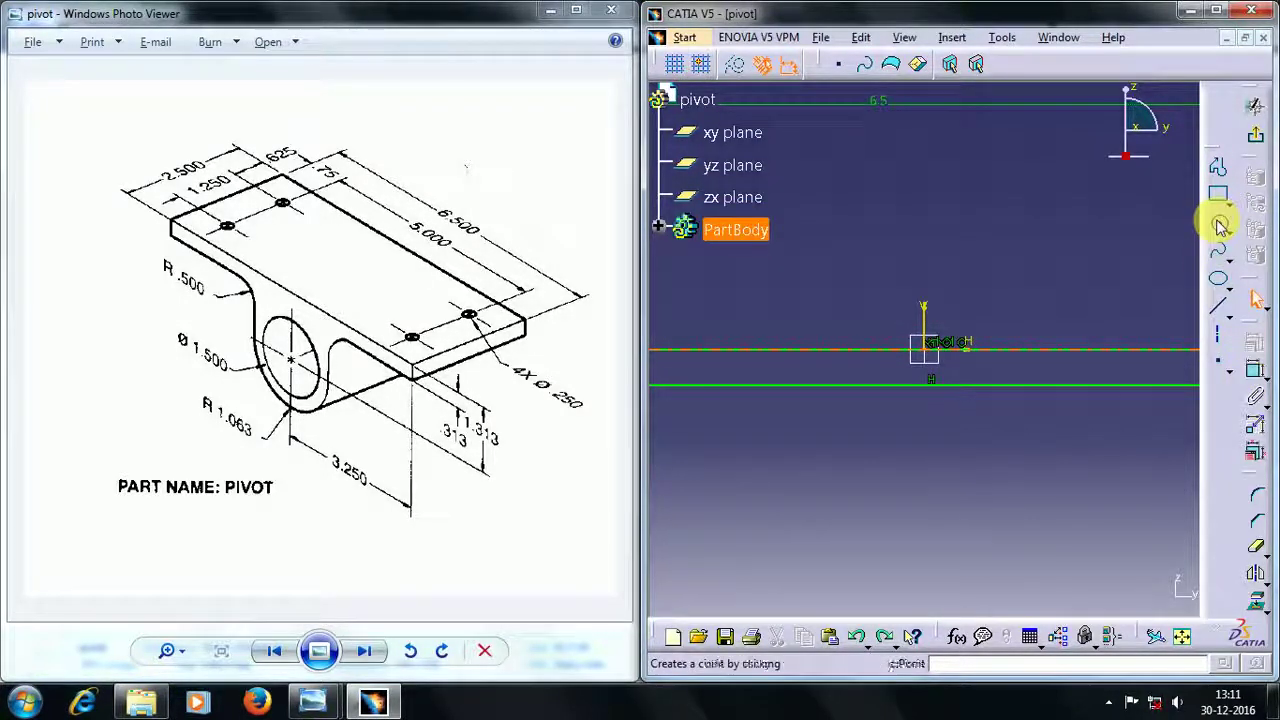
# Draw a large circle centred below the origin and give it a diameter dimension.
pyautogui.click(1217, 250)
pyautogui.click(1218, 224)
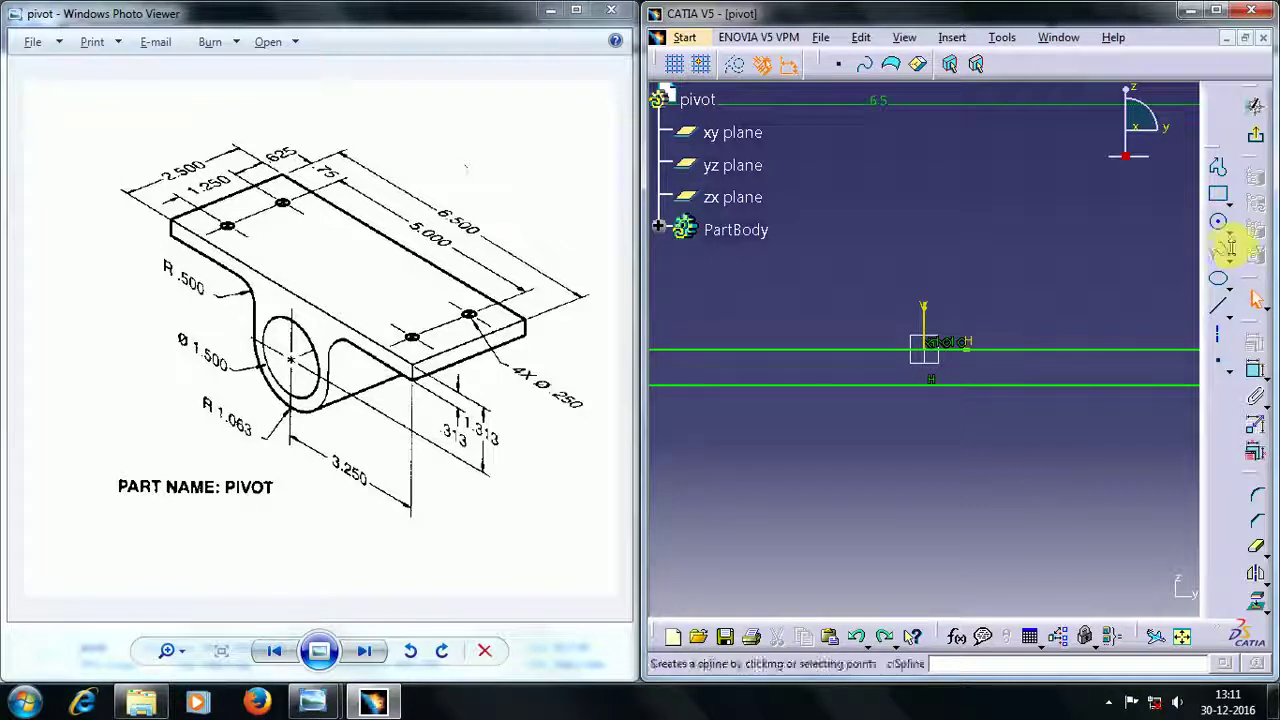
pyautogui.click(1220, 226)
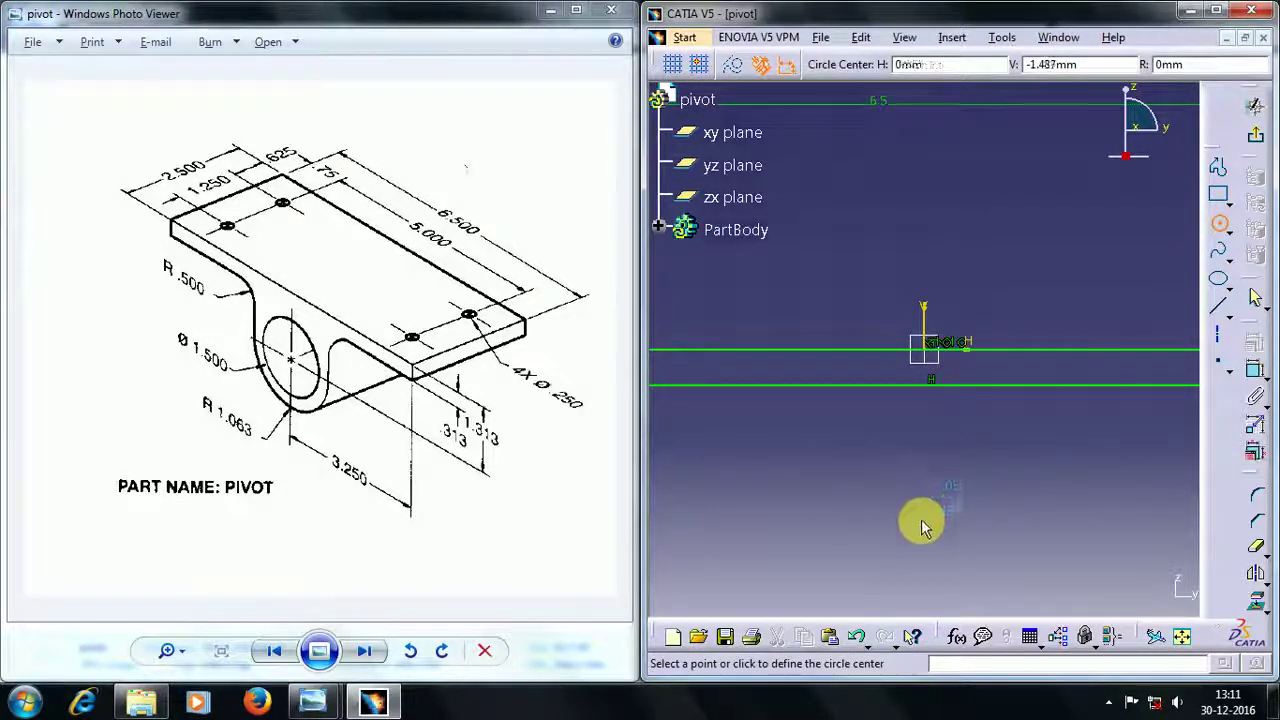
pyautogui.click(931, 512)
pyautogui.click(966, 258)
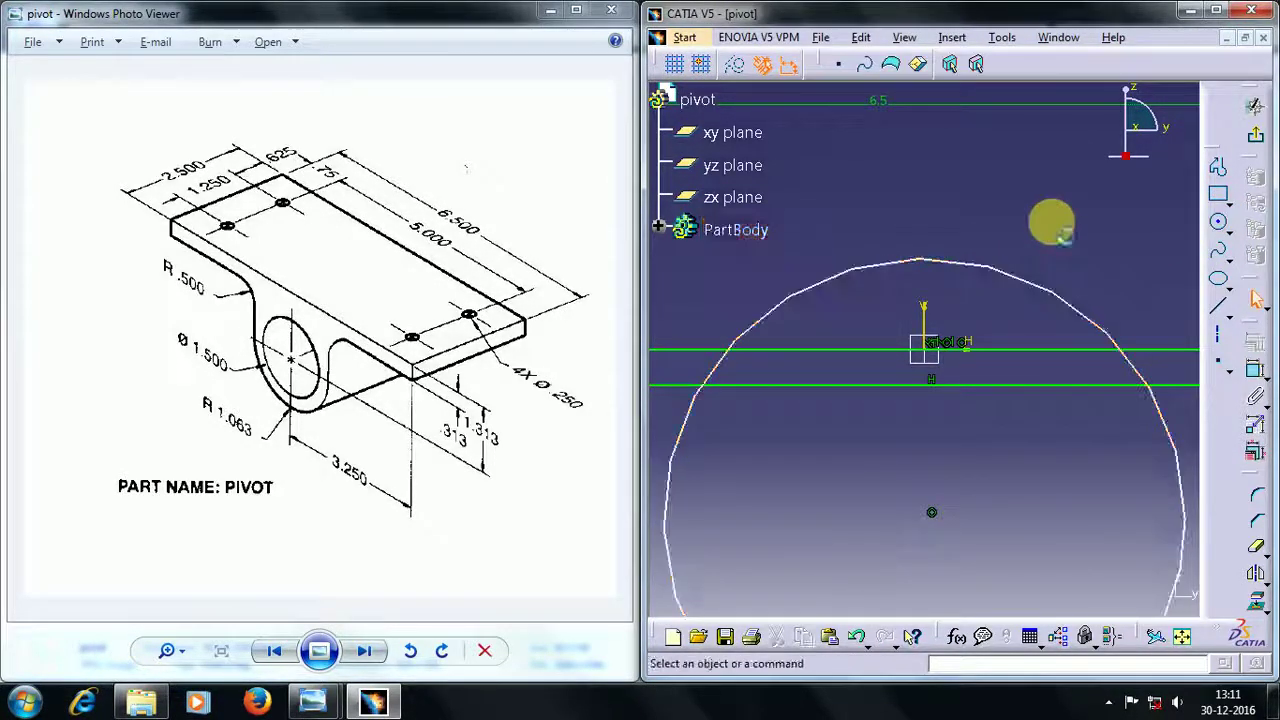
pyautogui.click(1062, 300)
pyautogui.click(1256, 352)
pyautogui.click(994, 177)
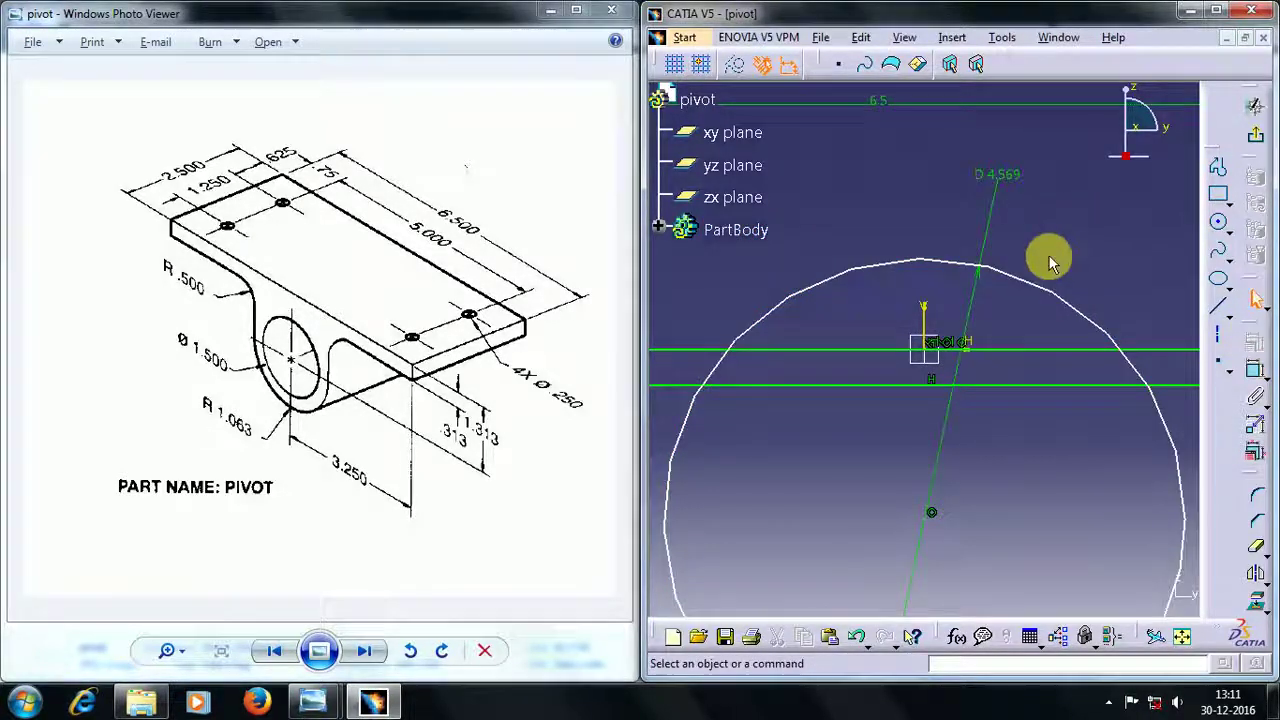
pyautogui.moveTo(920, 517); pyautogui.dragTo(1012, 512)
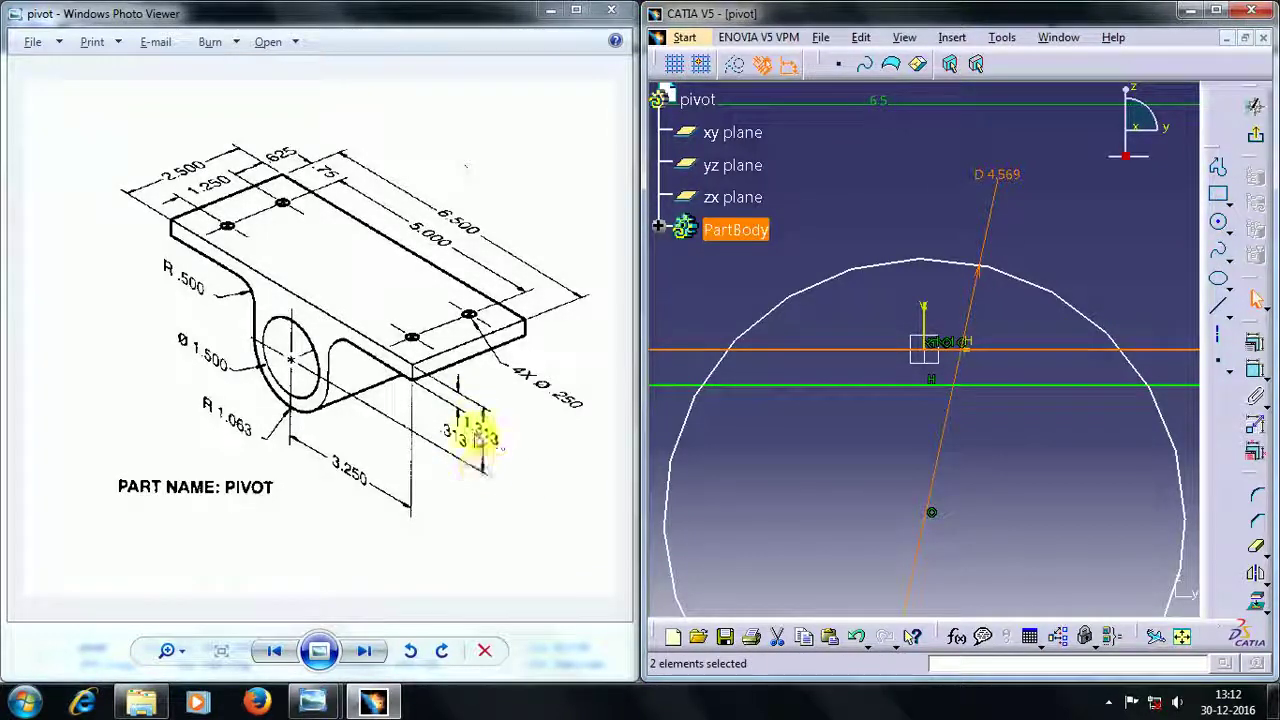
# Select the horizontal line and the large circle's centre for an offset dimension.
pyautogui.click(1255, 372)
pyautogui.click(1255, 372)
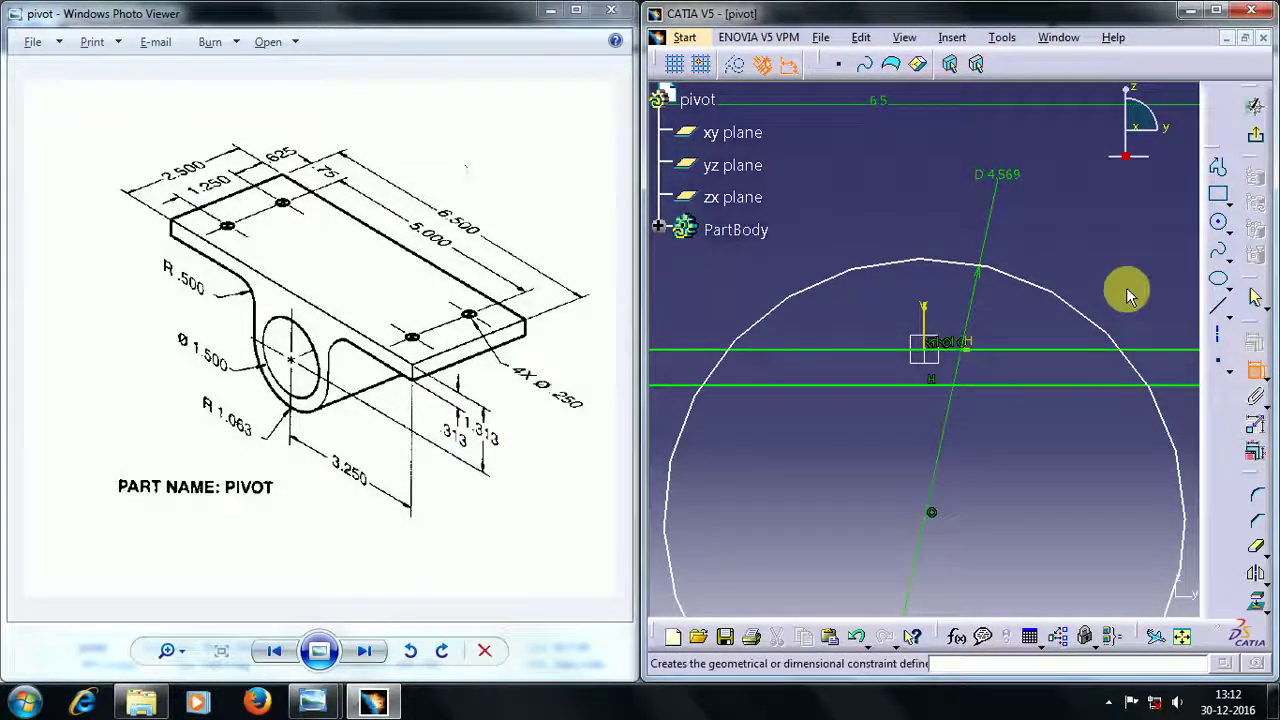
pyautogui.click(1062, 349)
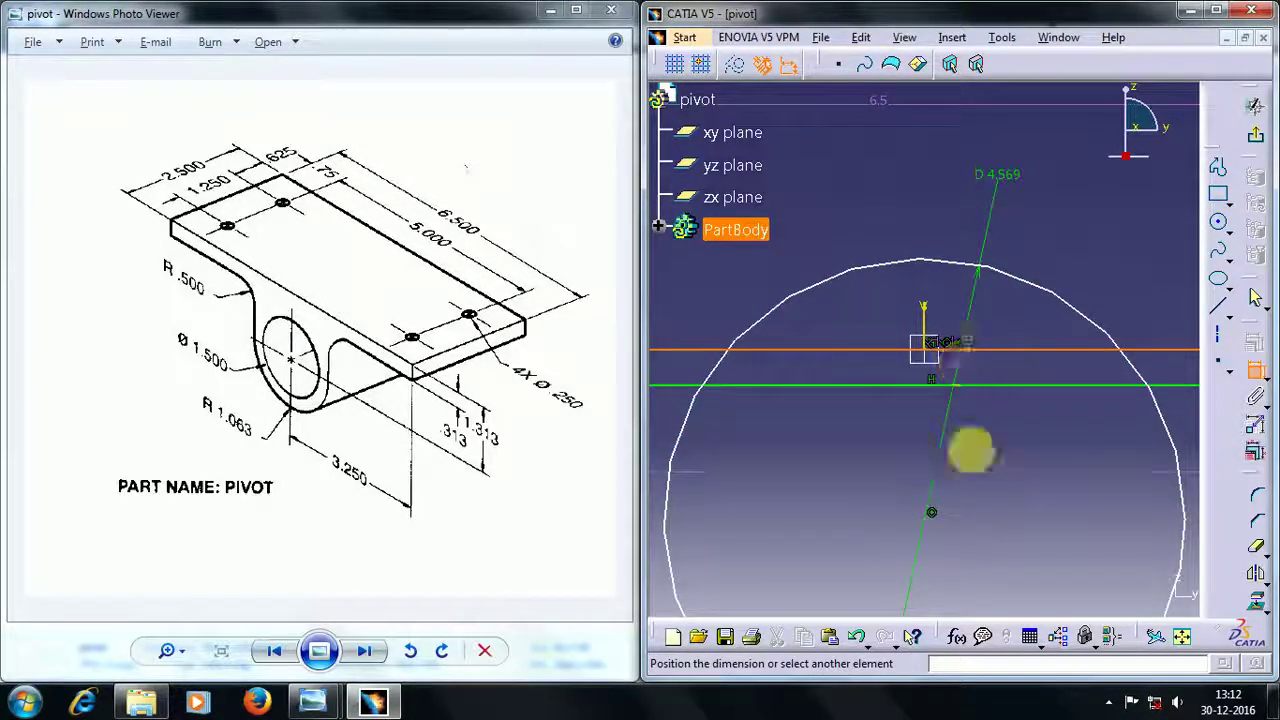
pyautogui.click(931, 514)
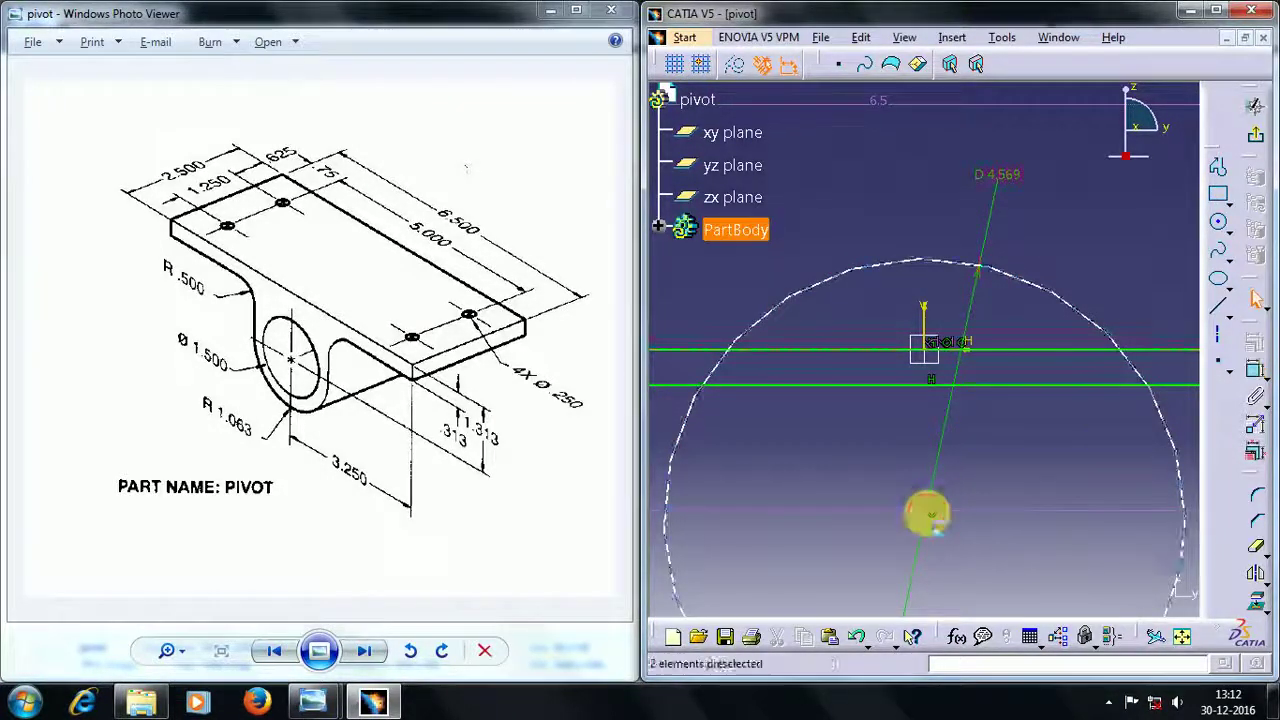
pyautogui.click(1088, 513)
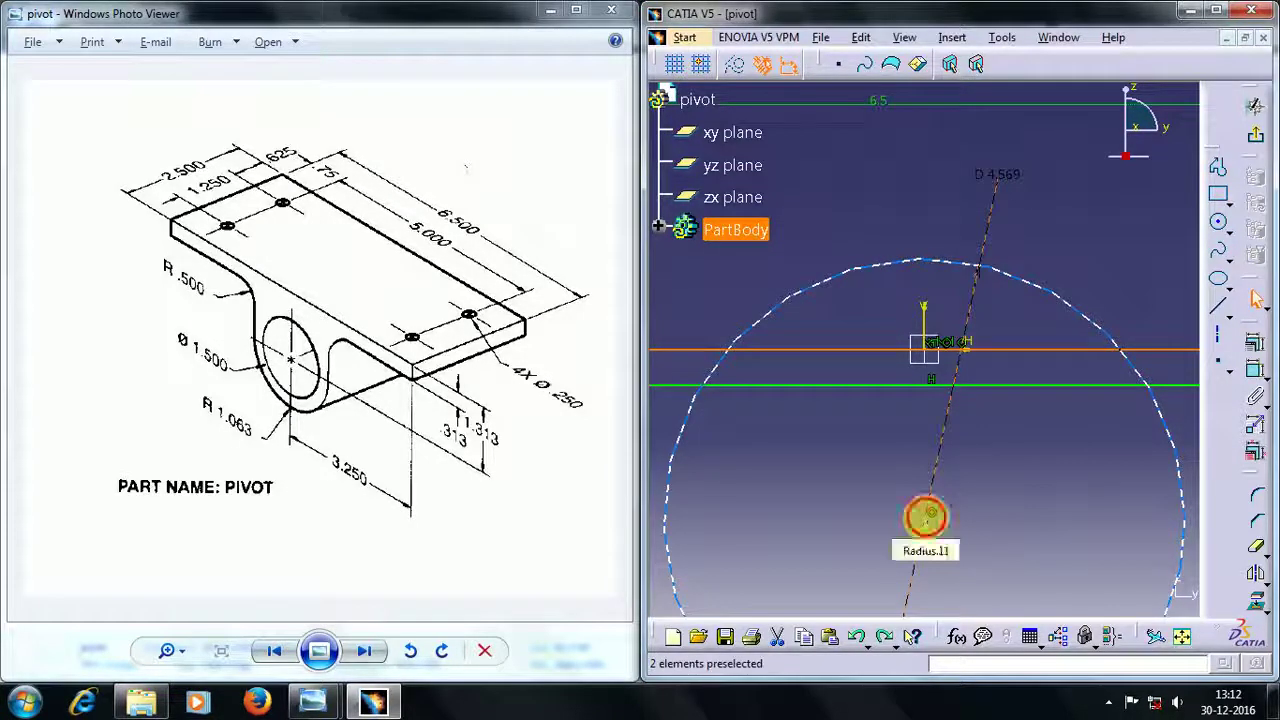
pyautogui.click(928, 515)
pyautogui.click(1003, 536)
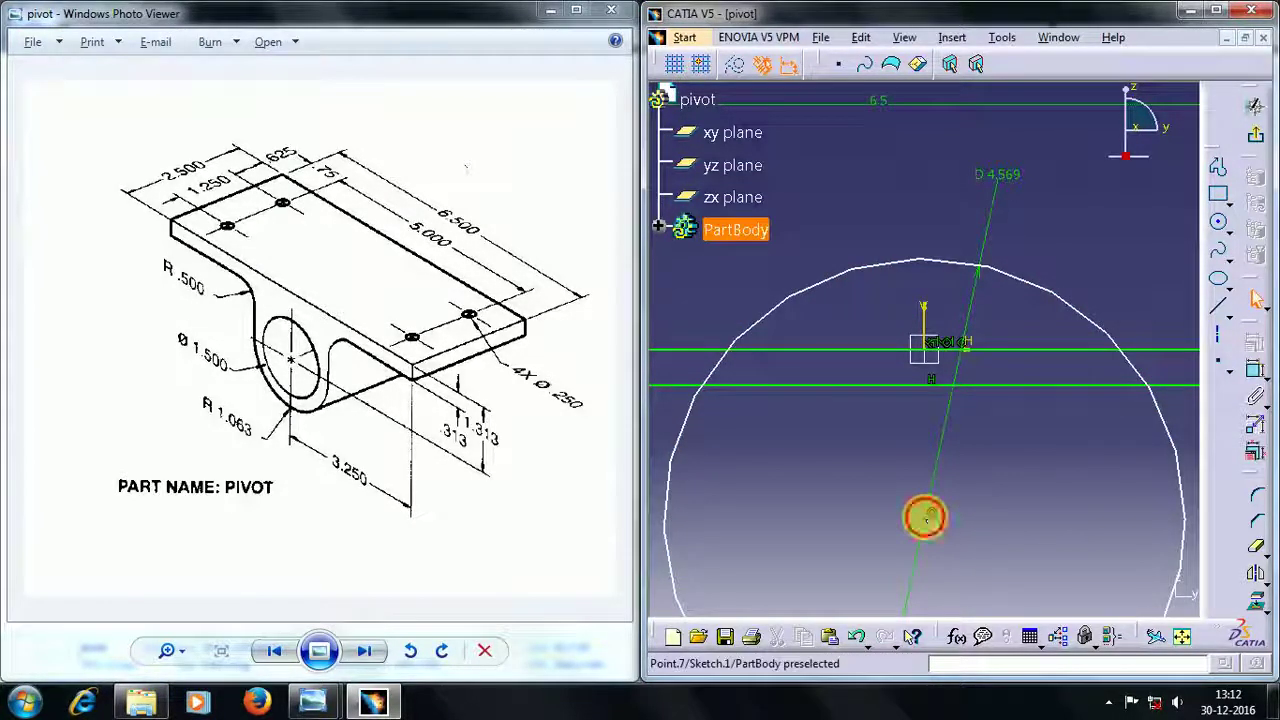
pyautogui.click(931, 513)
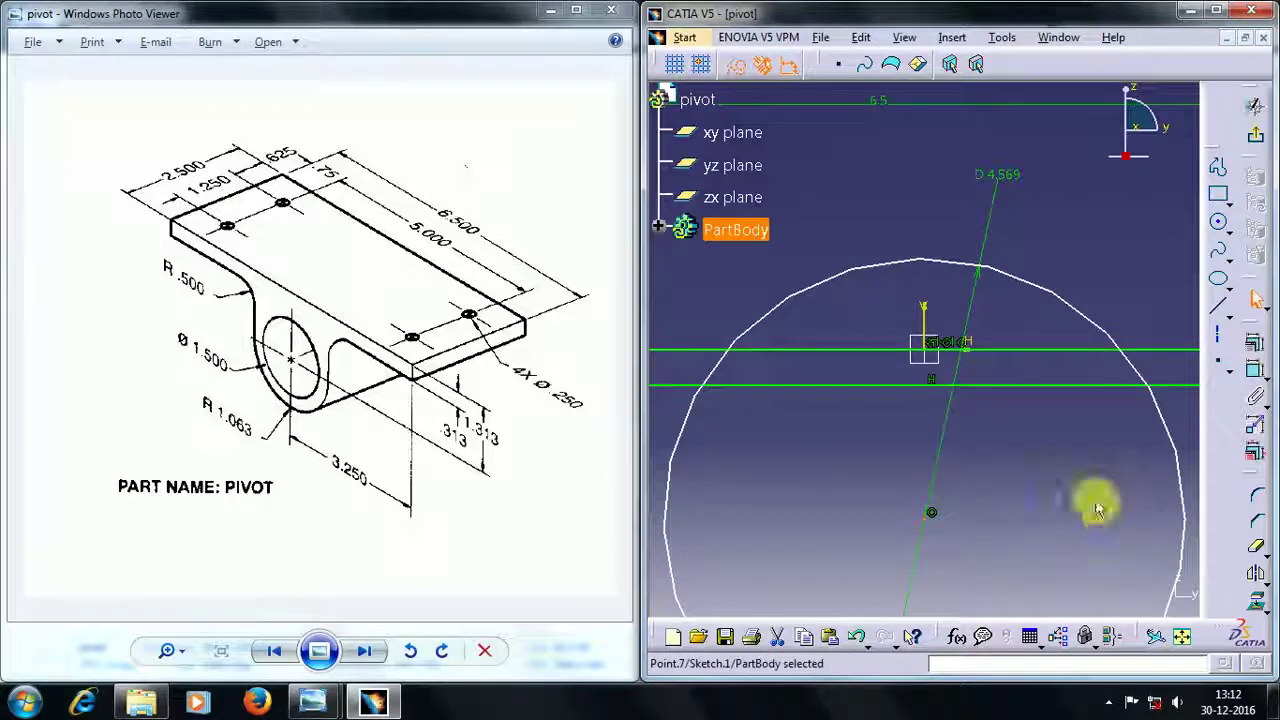
# Set the circle centre's offset below the line to 1.313.
pyautogui.click(1255, 370)
pyautogui.click(1093, 440)
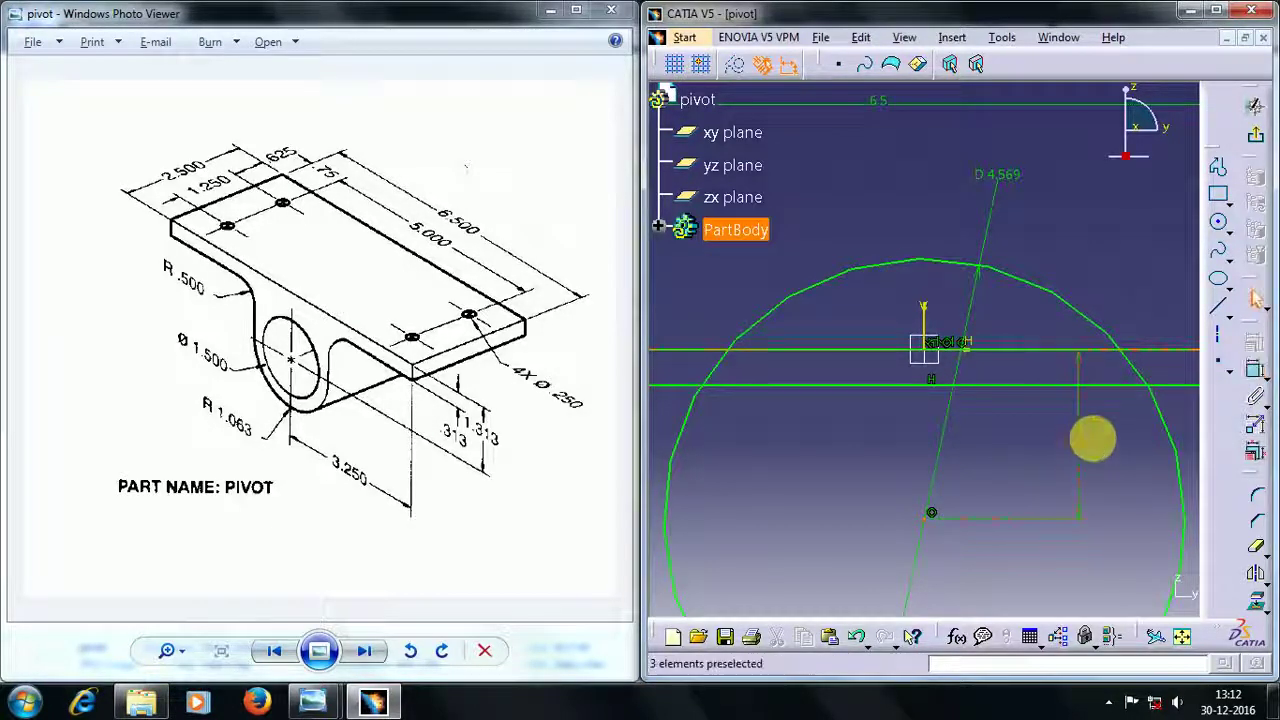
pyautogui.doubleClick(1090, 440)
pyautogui.write('1.313')
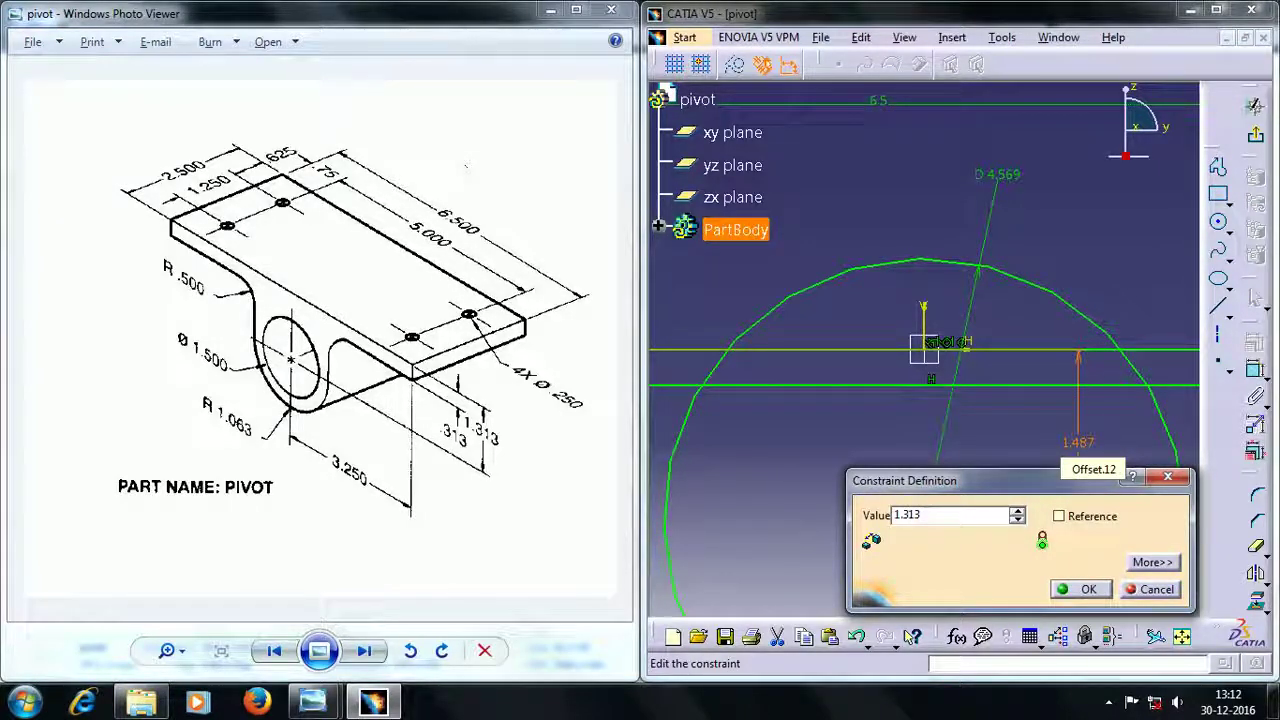
pyautogui.press('Return')
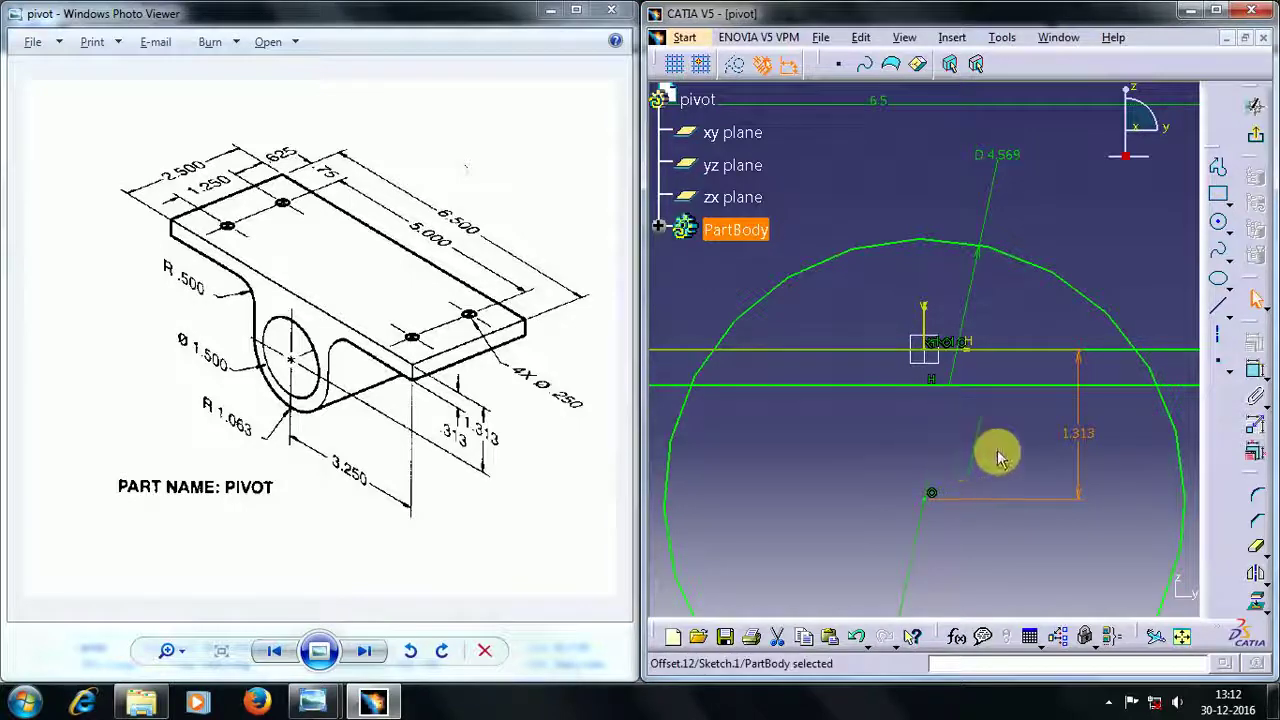
pyautogui.doubleClick(1090, 443)
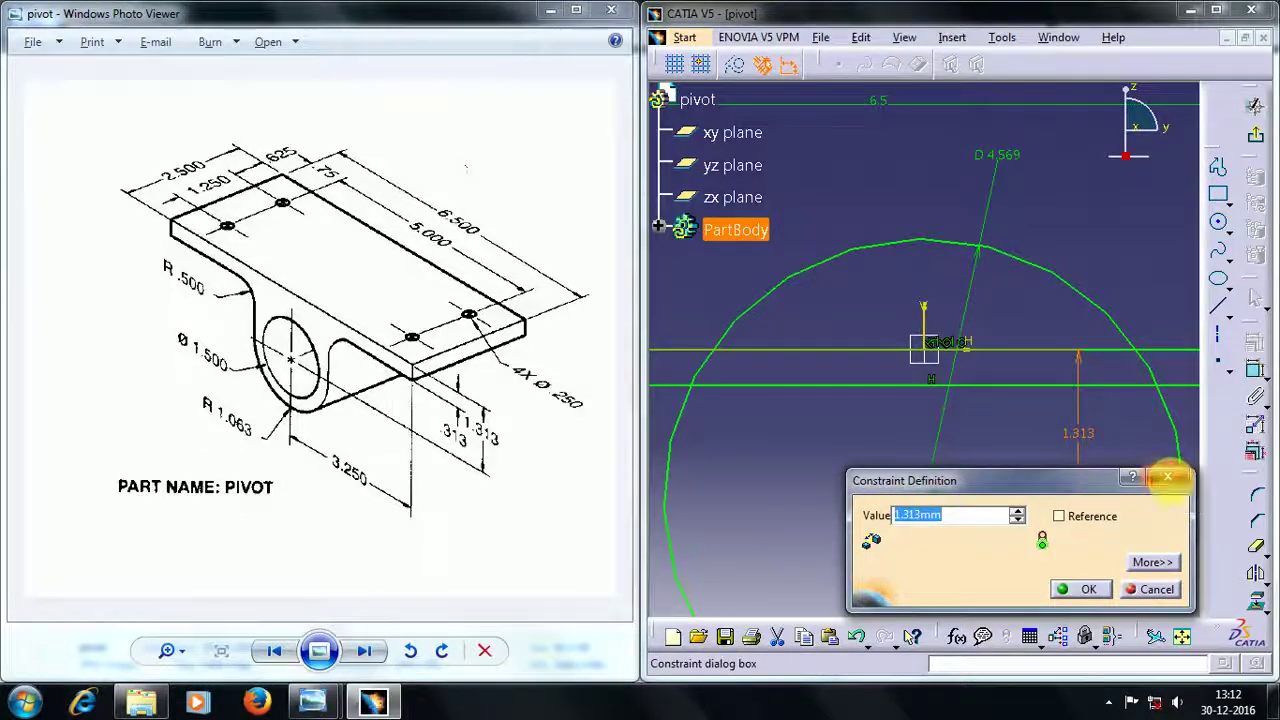
pyautogui.click(1167, 477)
pyautogui.moveTo(1107, 443); pyautogui.dragTo(1109, 589, button='middle')
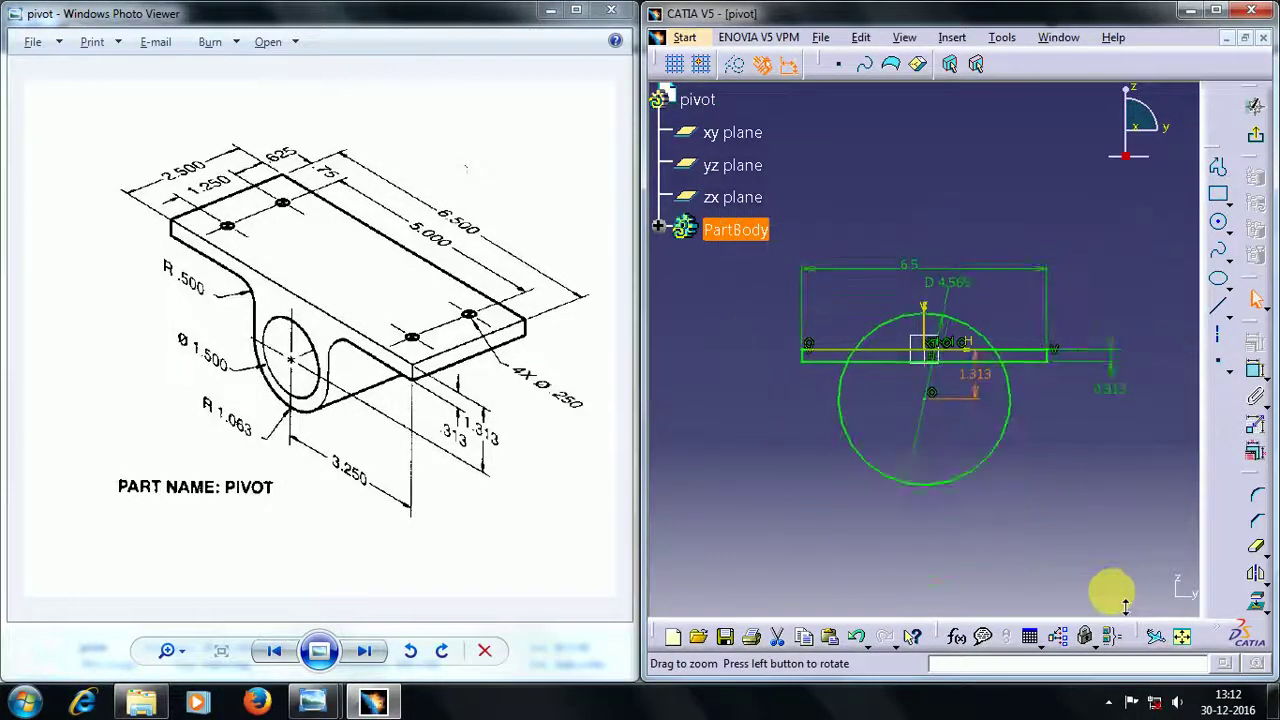
# Change the circle's diameter to 1.5 and draw a larger concentric circle around it.
pyautogui.doubleClick(945, 281)
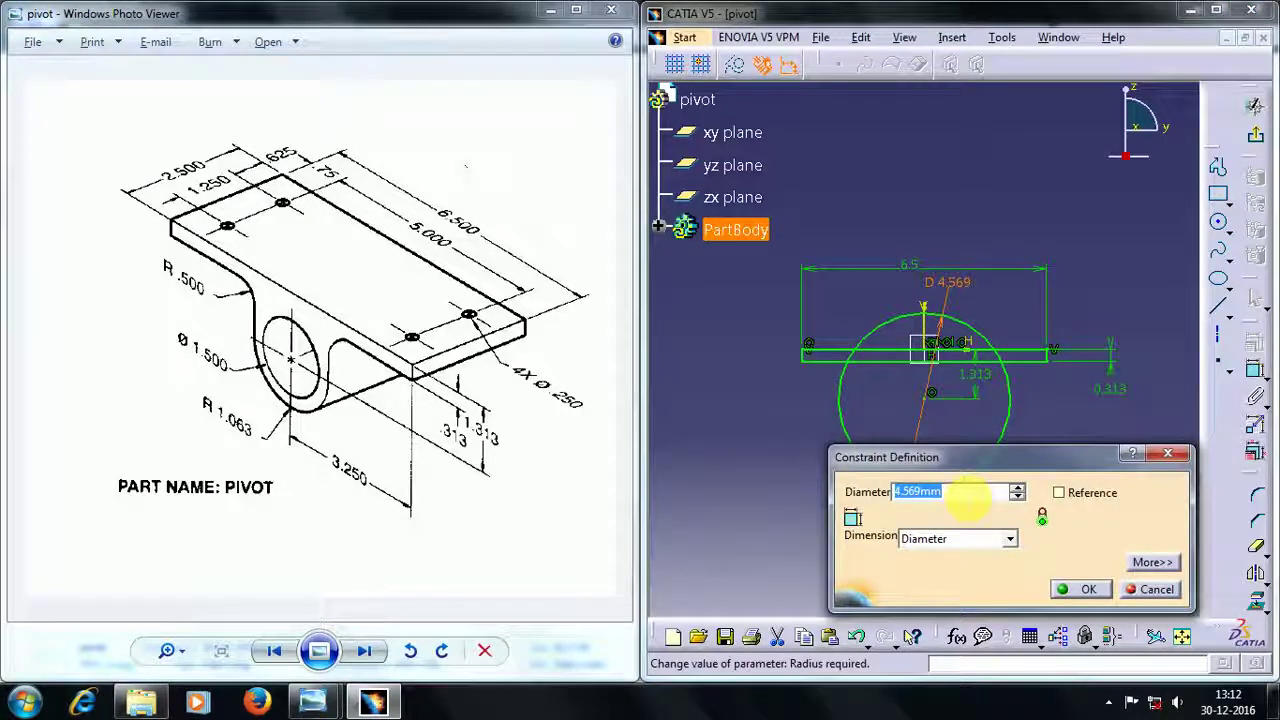
pyautogui.press('Return')
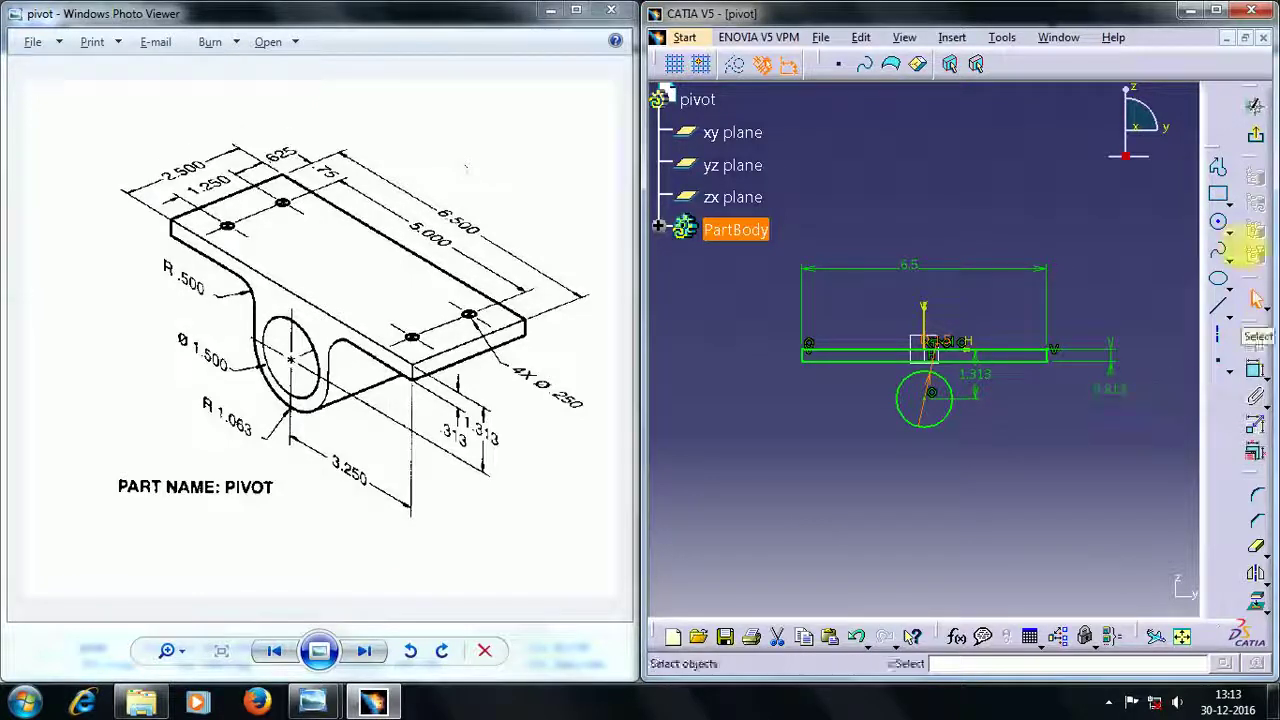
pyautogui.click(1212, 238)
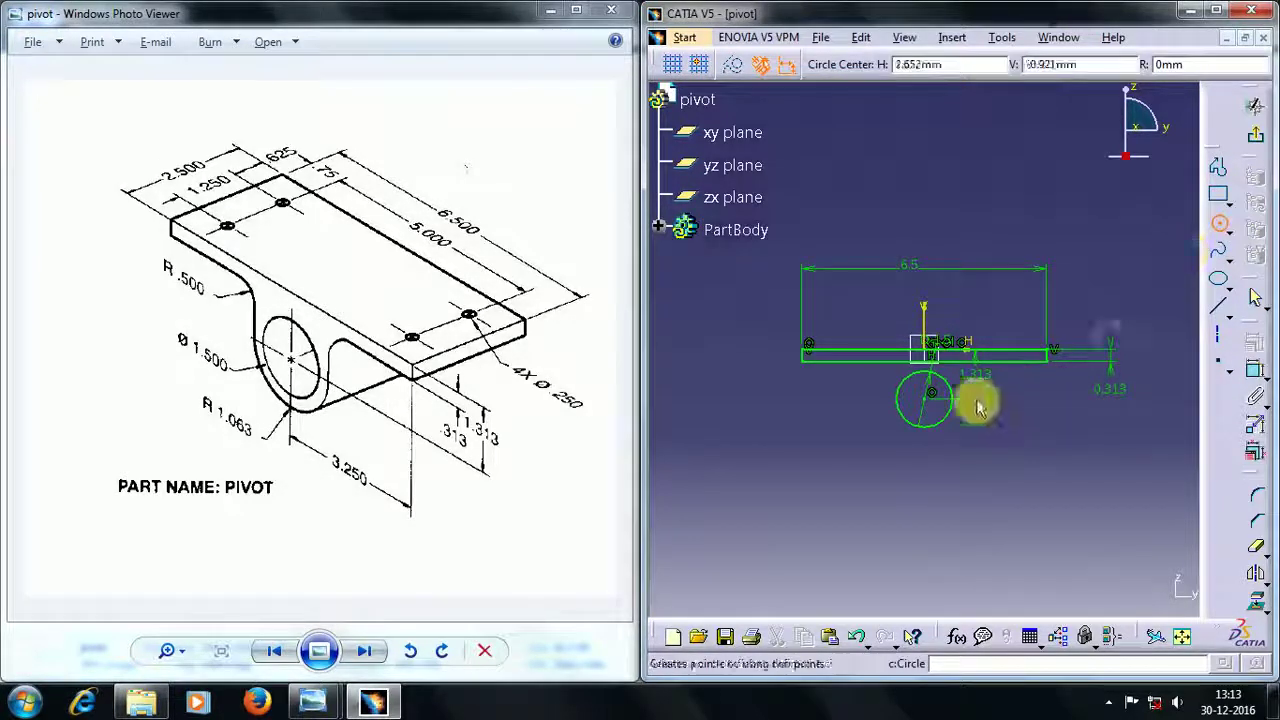
pyautogui.click(923, 397)
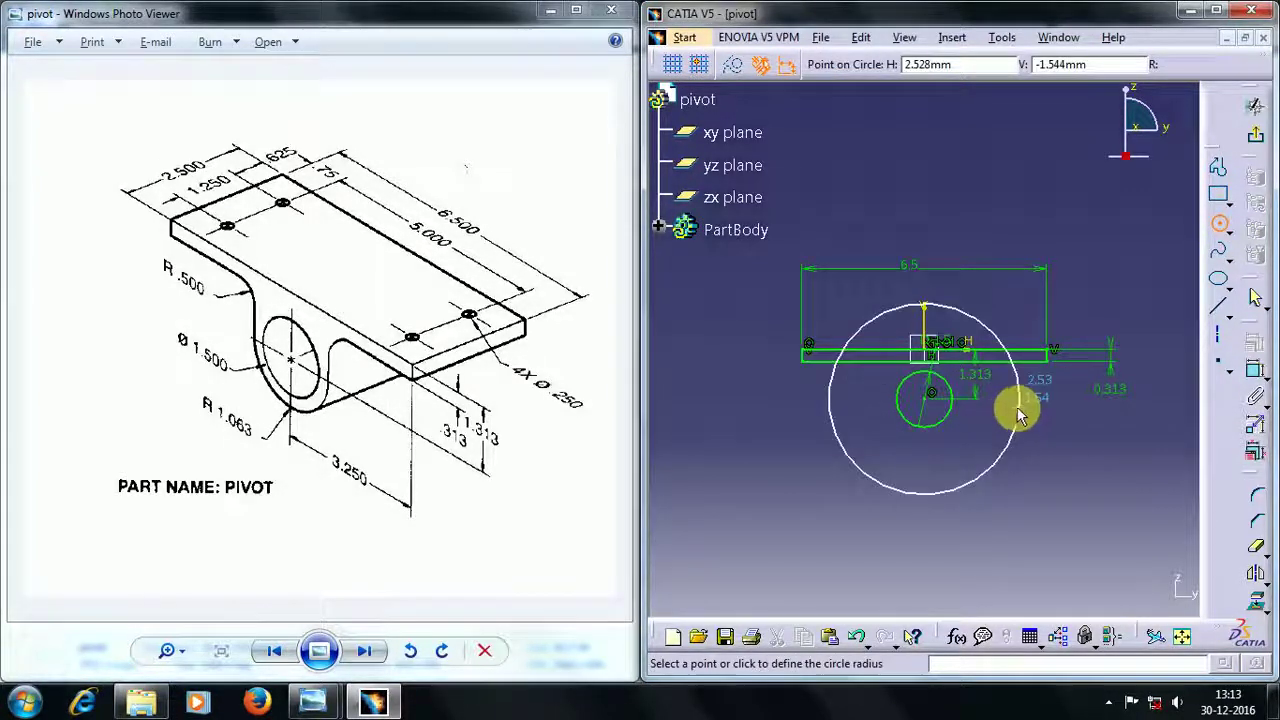
pyautogui.click(1009, 408)
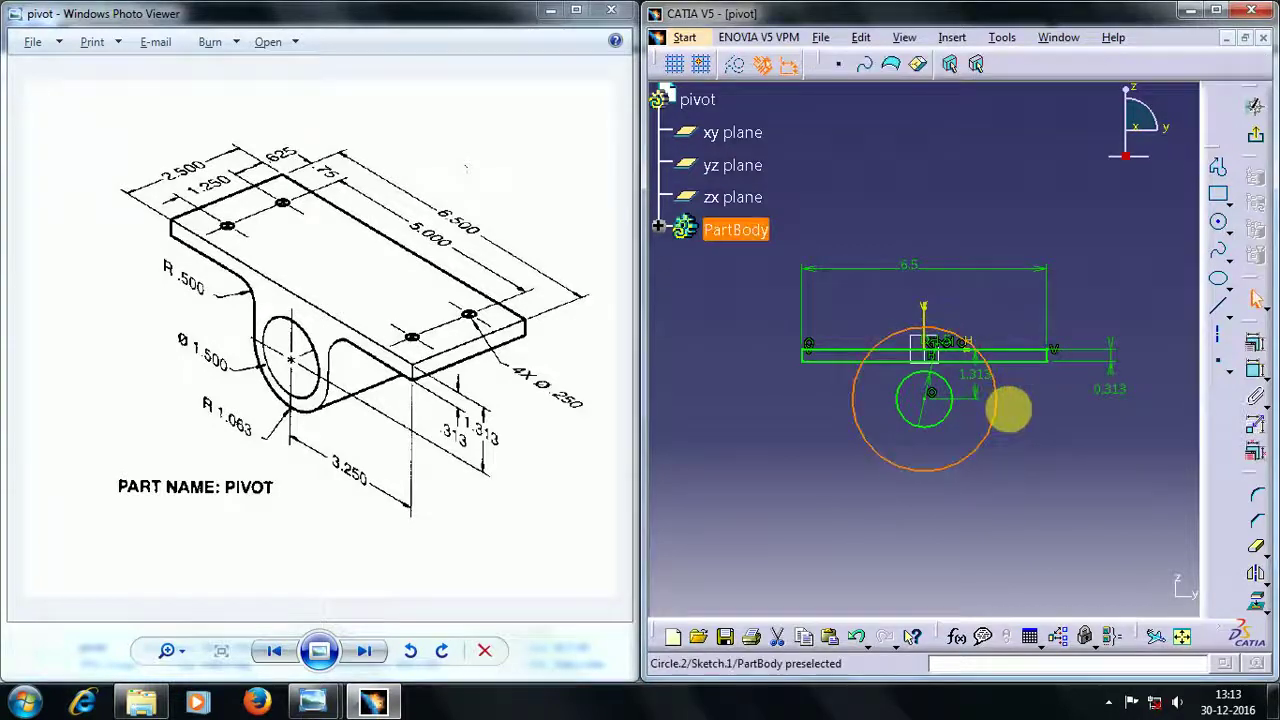
# Dimension the outer circle by radius and set it to 1.063.
pyautogui.click(1256, 370)
pyautogui.click(990, 425)
pyautogui.click(1011, 457)
pyautogui.doubleClick(1017, 451)
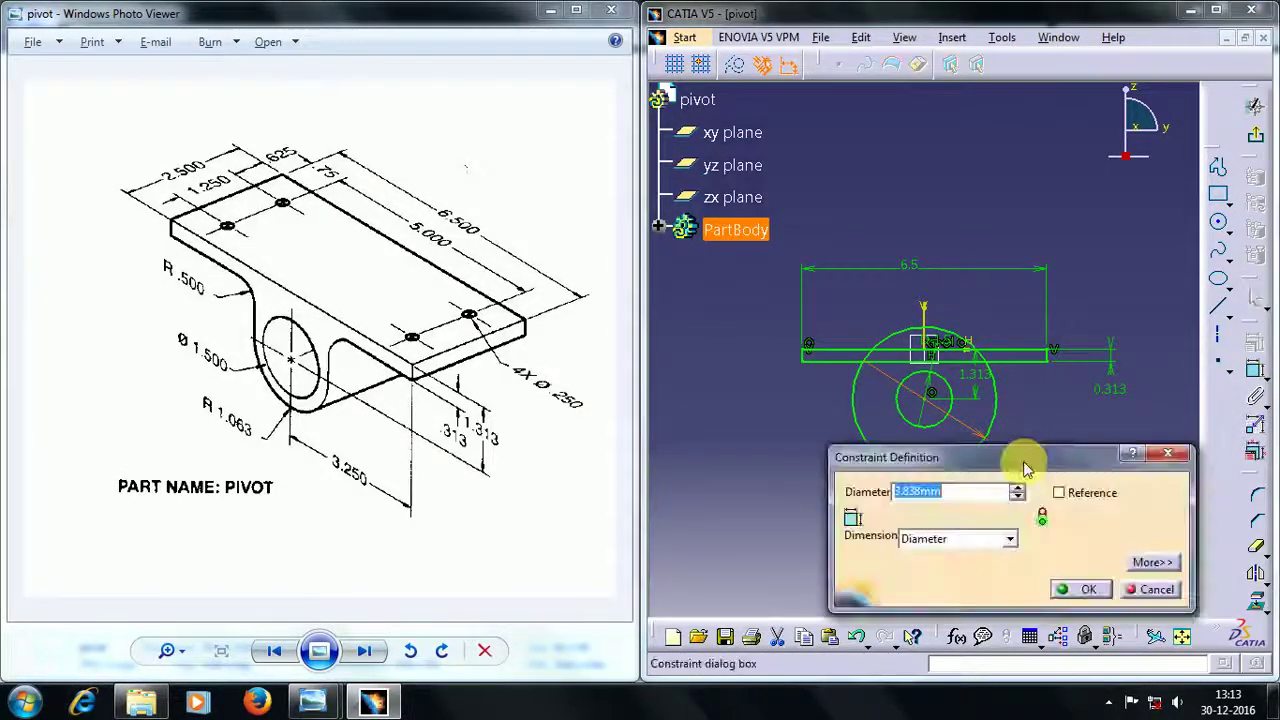
pyautogui.click(1010, 539)
pyautogui.click(1000, 566)
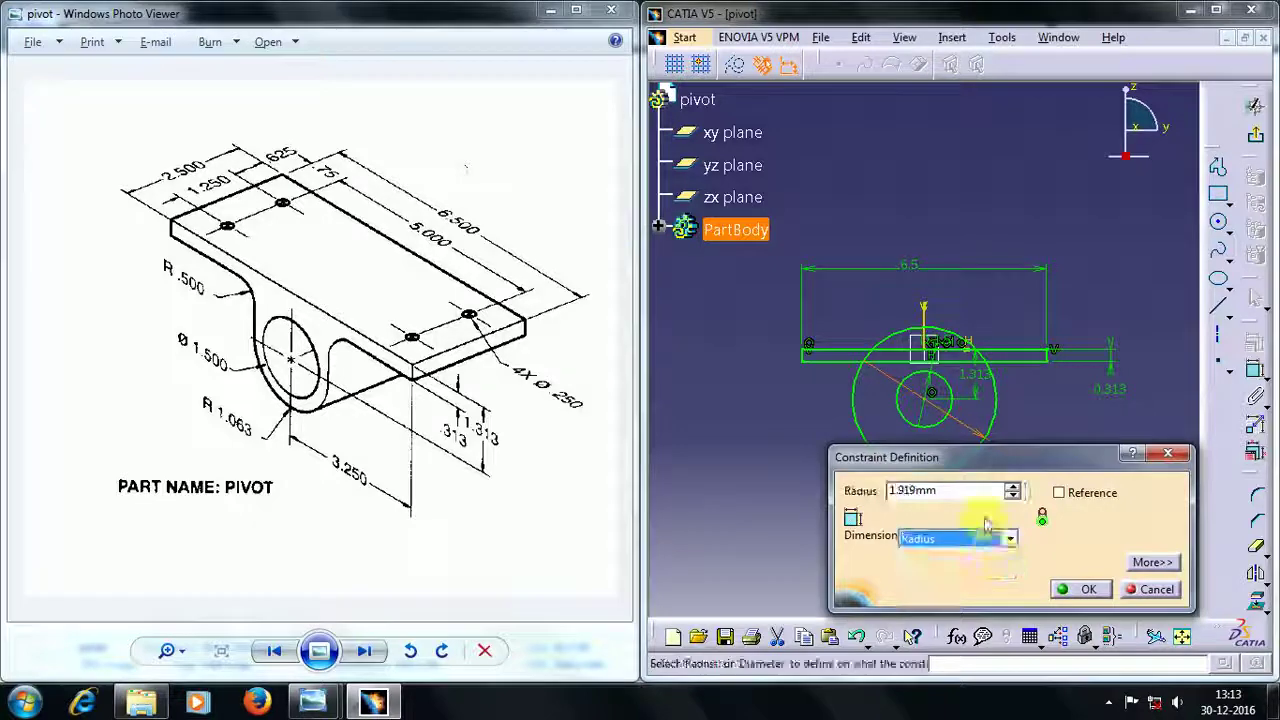
pyautogui.click(928, 492)
pyautogui.write('1.063')
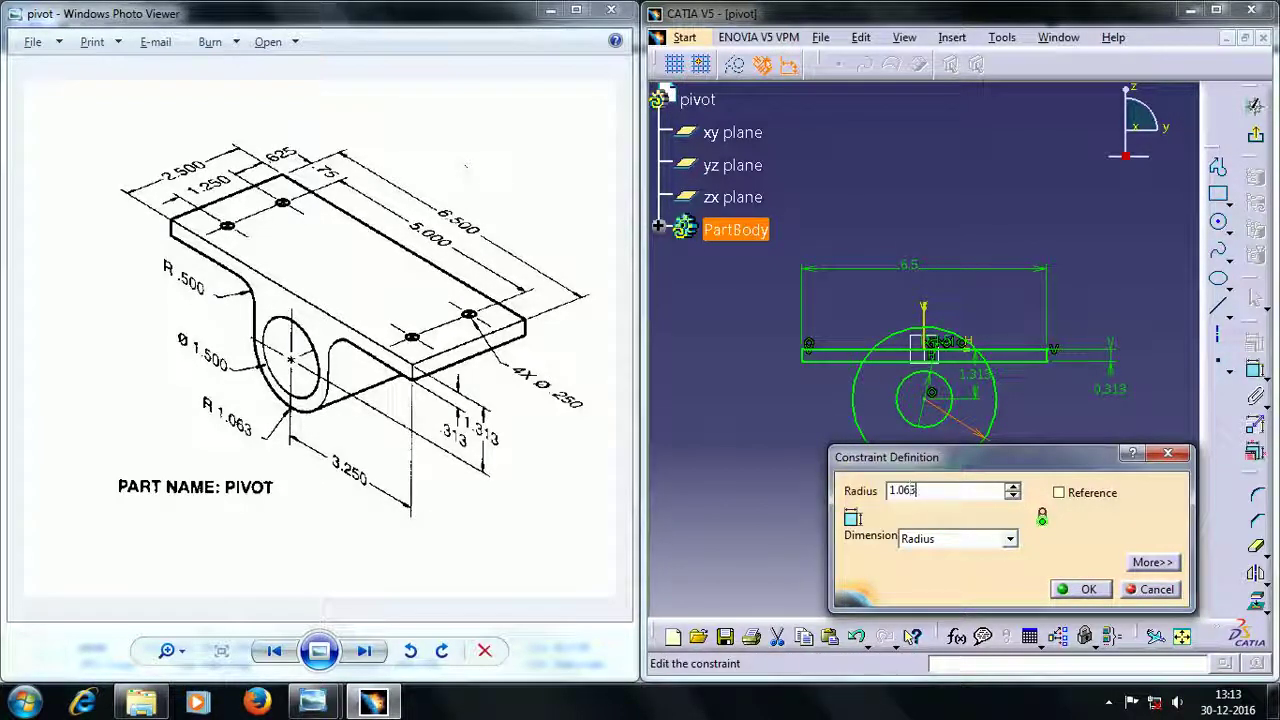
pyautogui.press('Return')
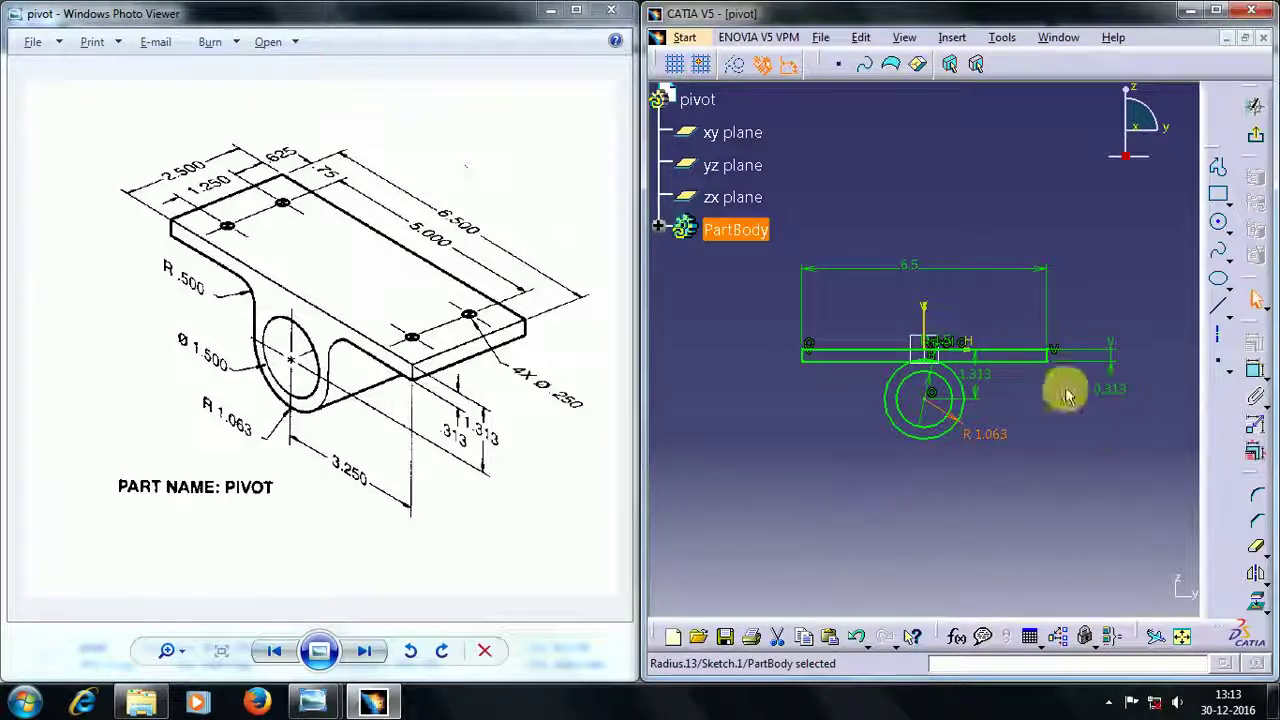
pyautogui.moveTo(1034, 386)
pyautogui.mouseDown(button='middle')
pyautogui.moveTo(1010, 175)
pyautogui.moveTo(1063, 297)
pyautogui.mouseUp(button='middle')
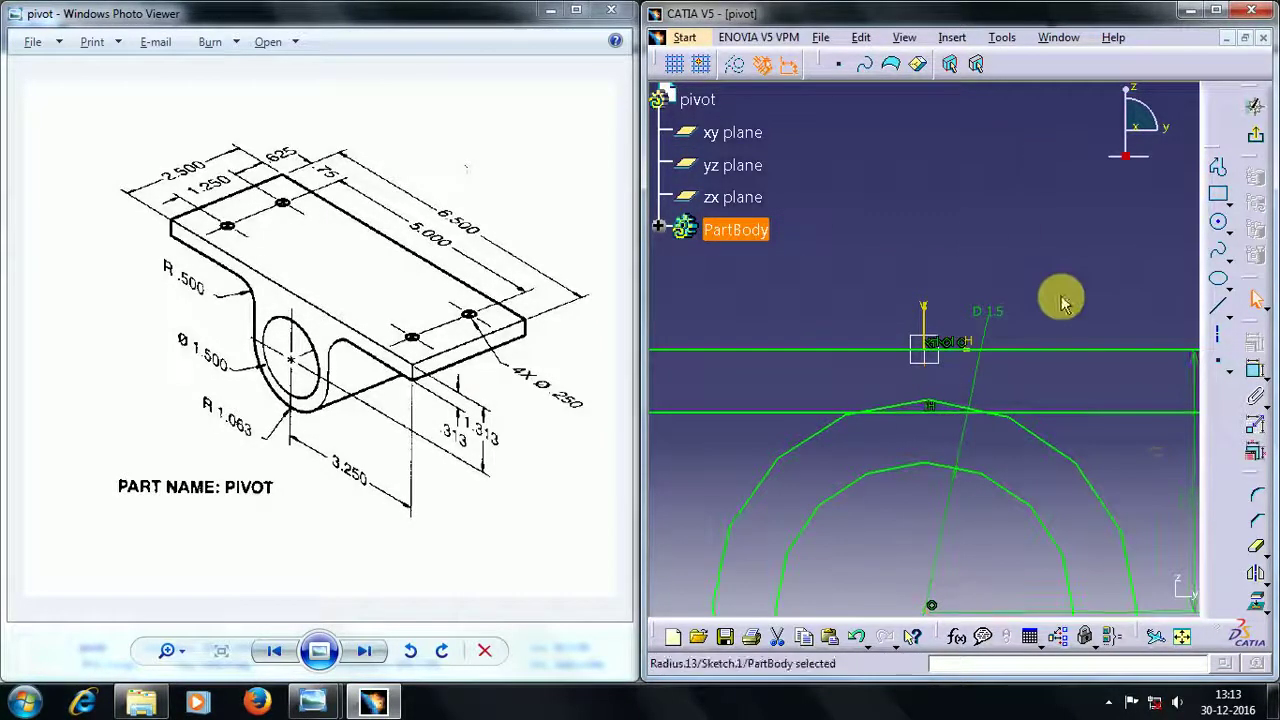
# Quick-trim the strip edge lying between the outer arc's ends.
pyautogui.click(1255, 548)
pyautogui.click(935, 412)
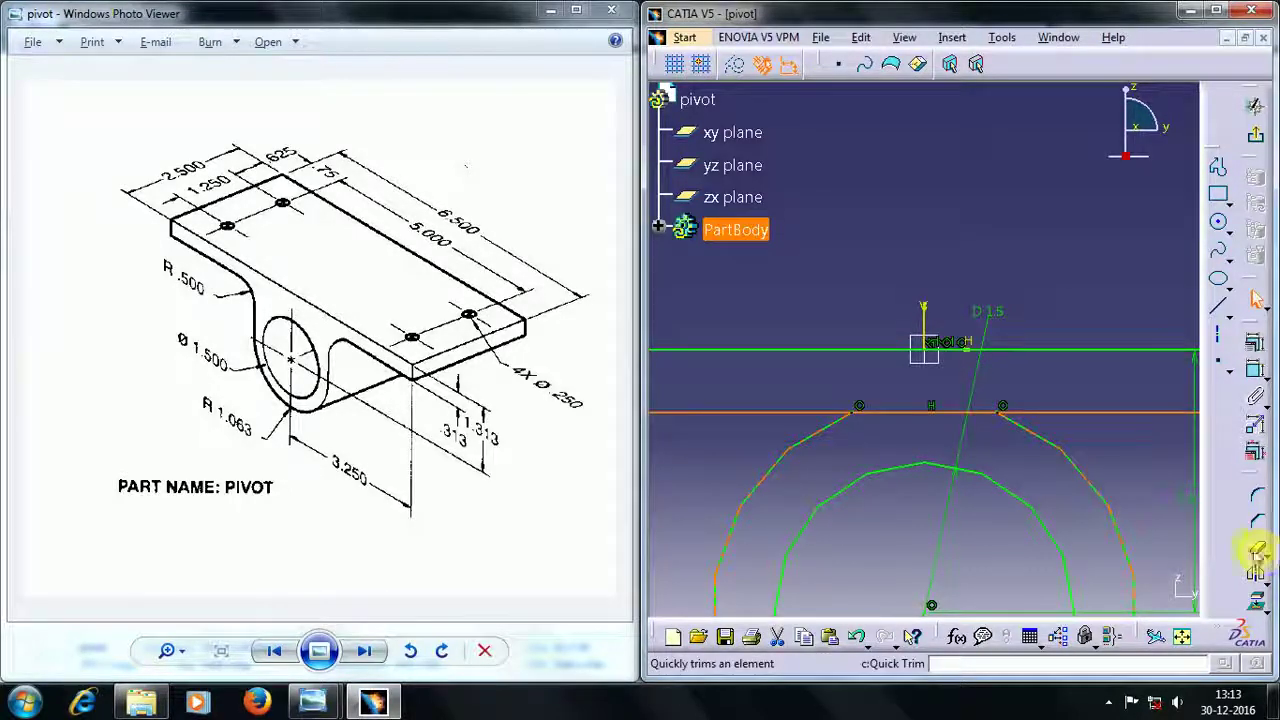
pyautogui.click(929, 410)
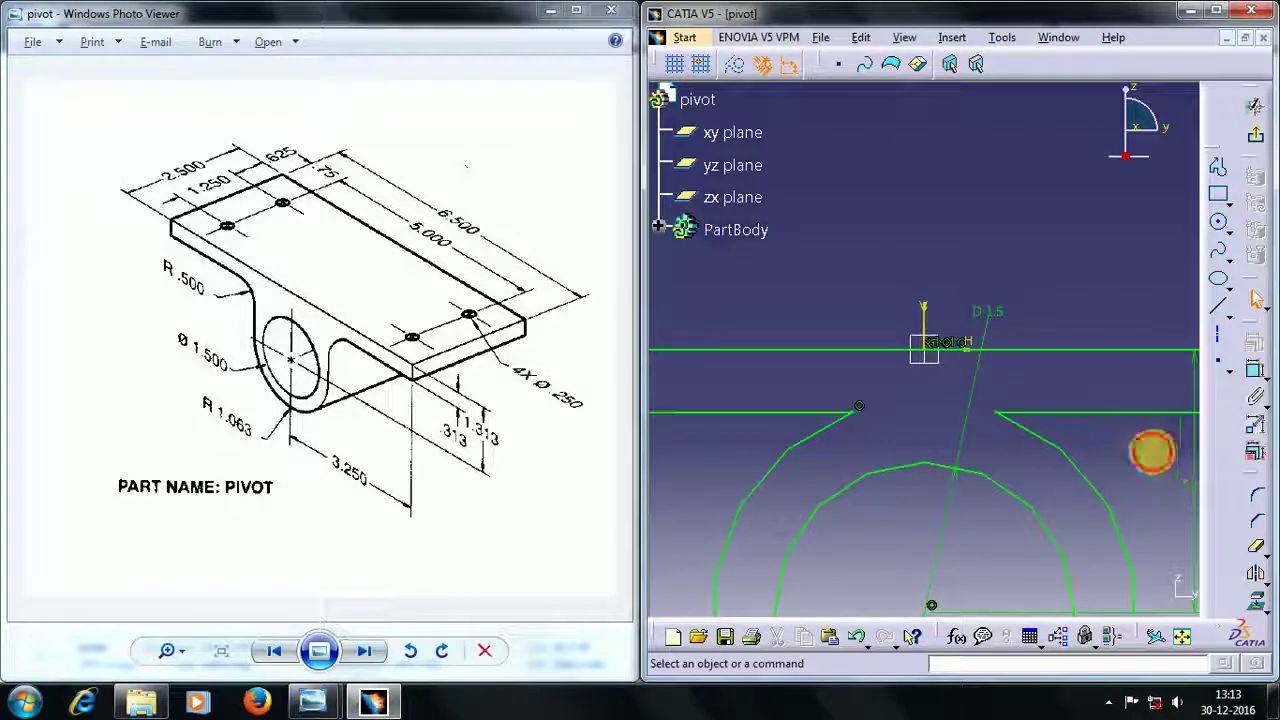
# Round one strip-to-arc junction with a 0.5 radius corner.
pyautogui.click(1257, 497)
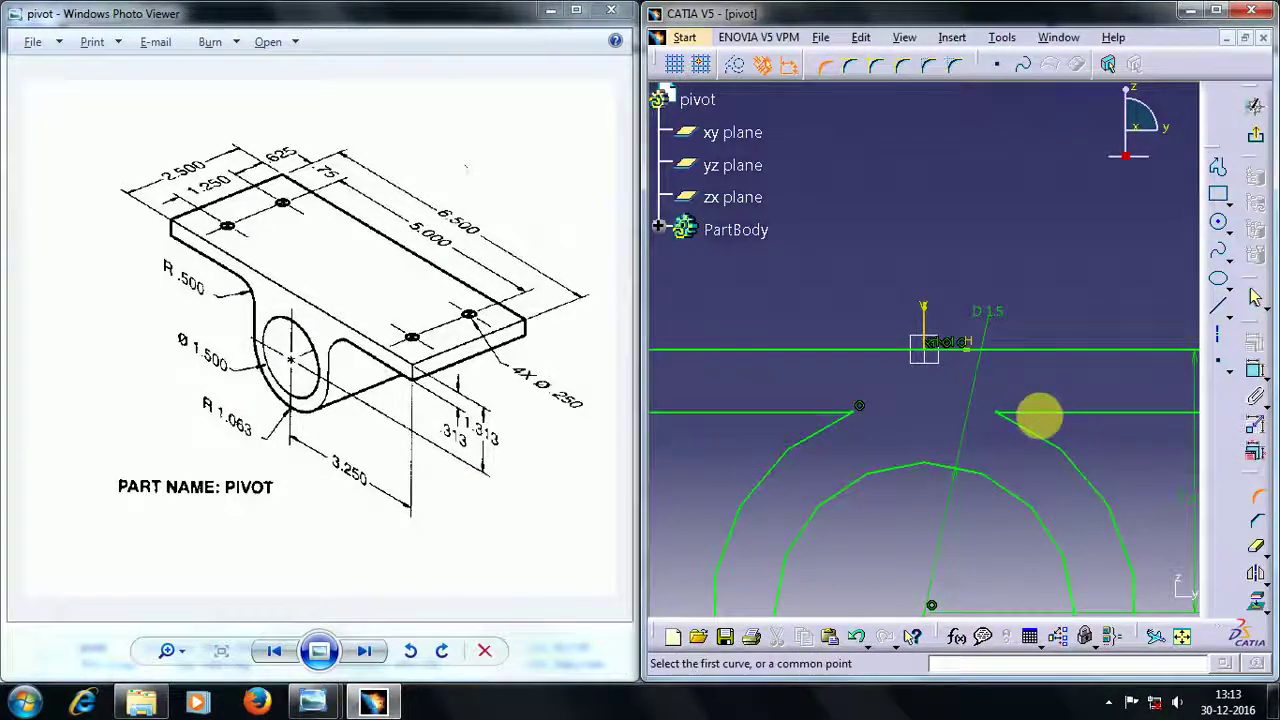
pyautogui.click(1040, 415)
pyautogui.click(1022, 423)
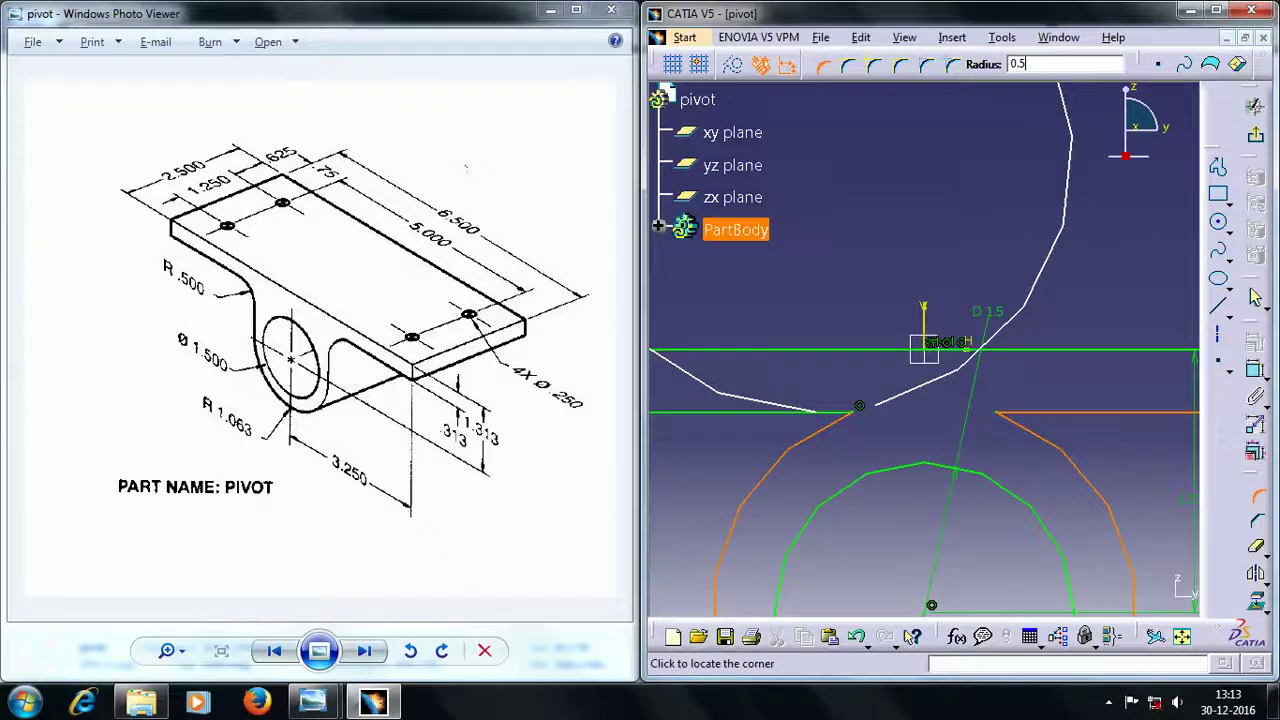
pyautogui.press('Return')
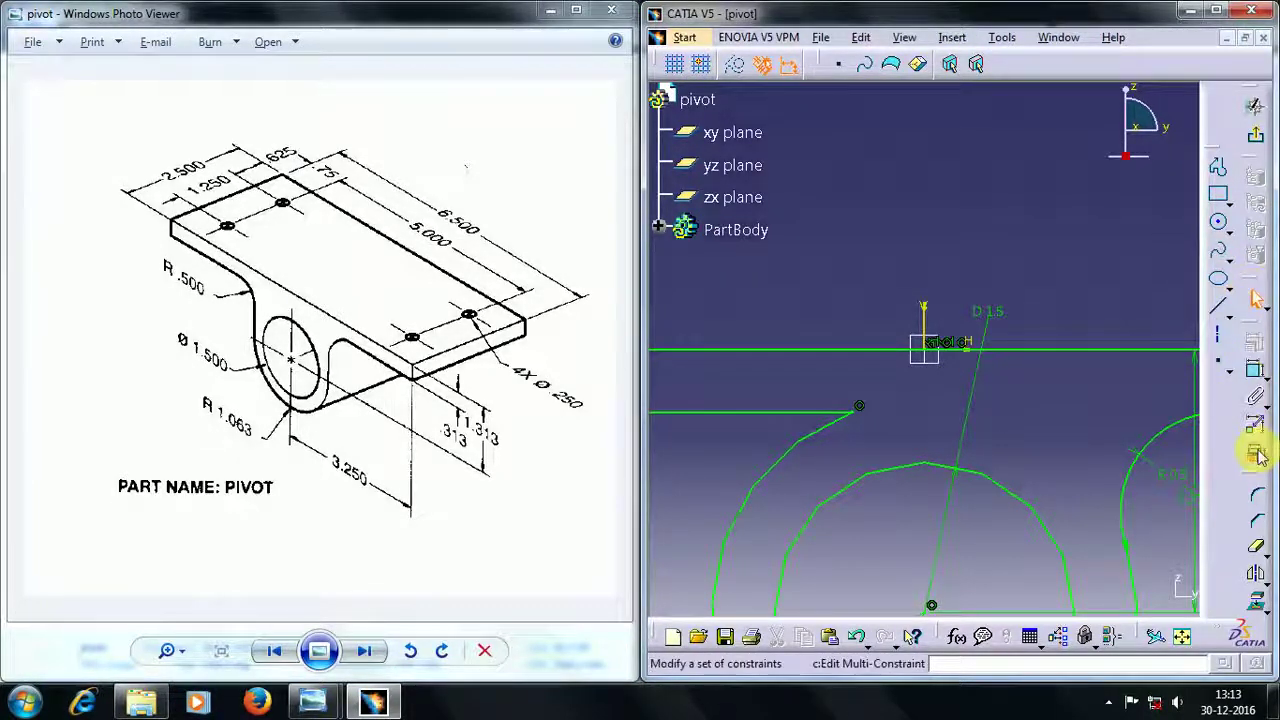
# Add a constraint to the left horizontal line.
pyautogui.click(1256, 369)
pyautogui.click(765, 412)
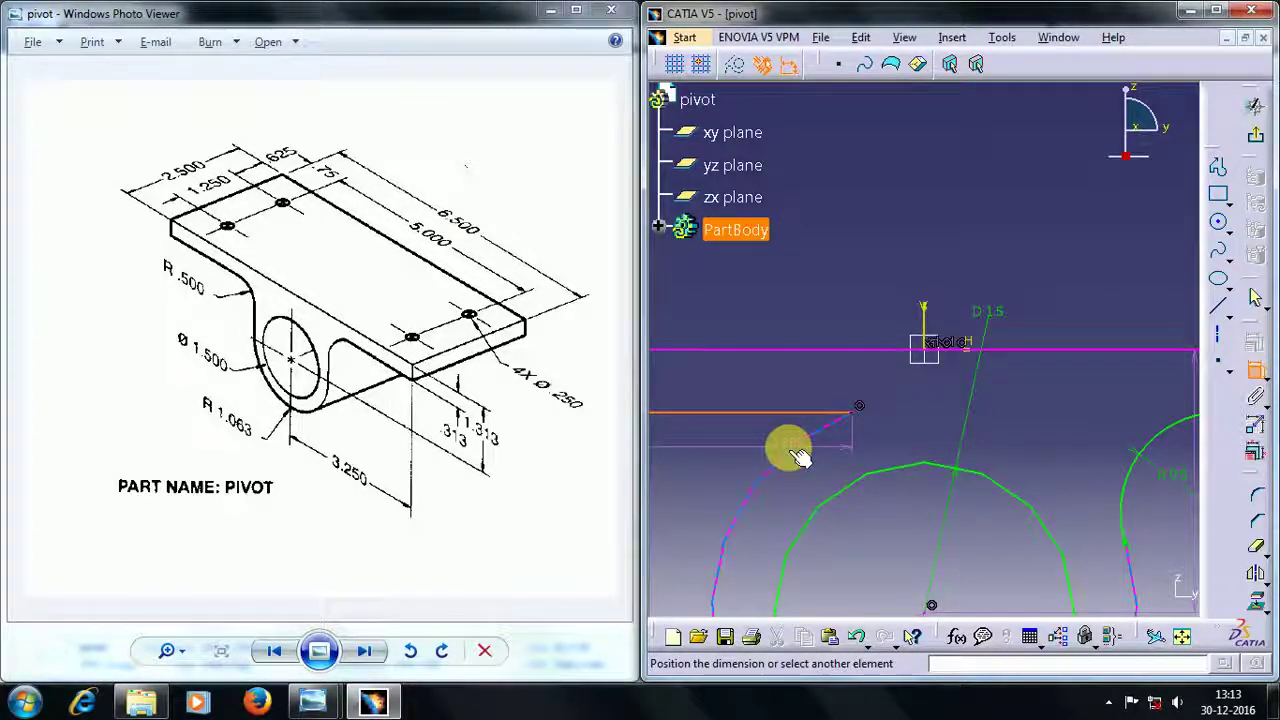
pyautogui.click(800, 455)
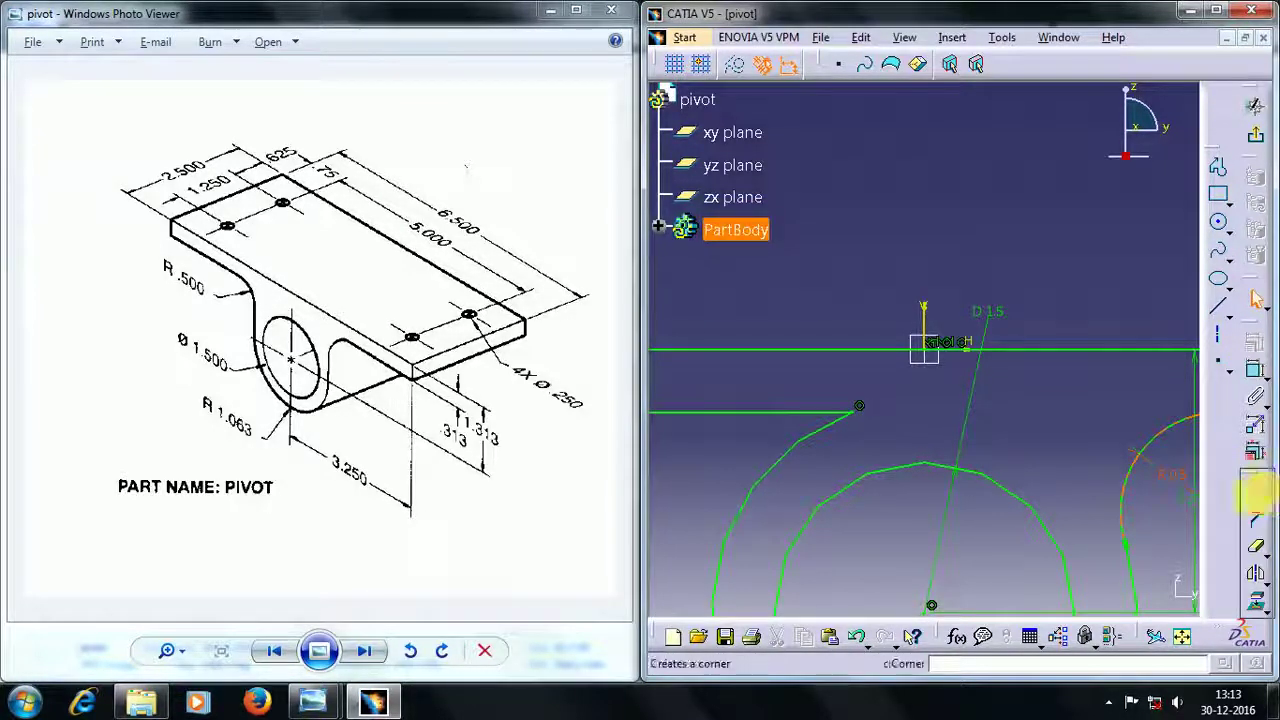
# Add a 0.5 radius corner at the left line-to-arc junction.
pyautogui.click(1256, 493)
pyautogui.click(829, 411)
pyautogui.click(808, 425)
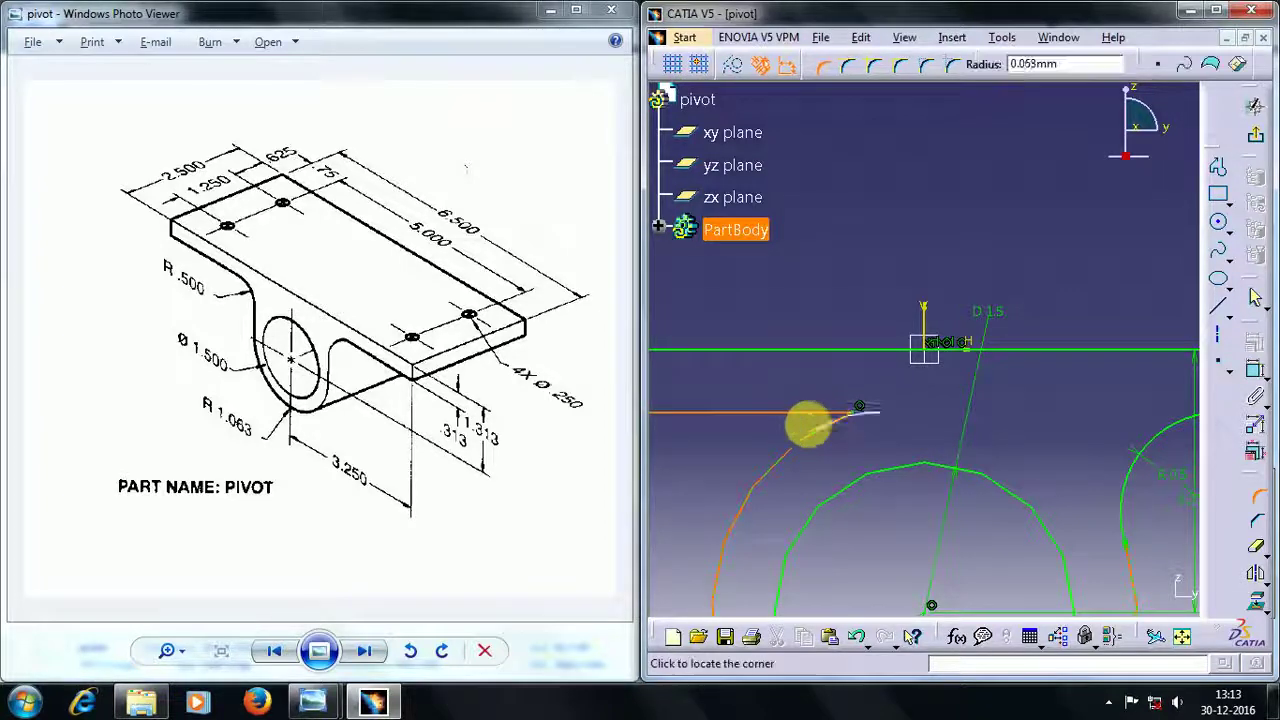
pyautogui.click(762, 447)
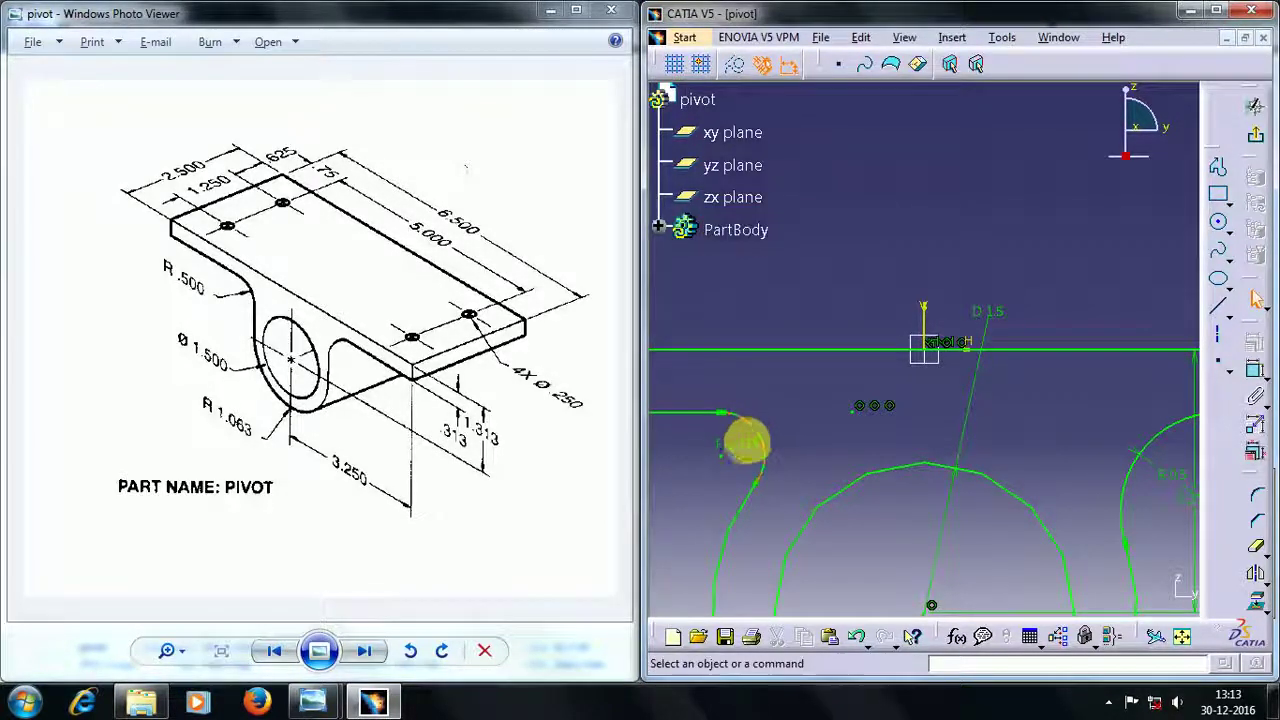
pyautogui.doubleClick(750, 446)
pyautogui.write('0.')
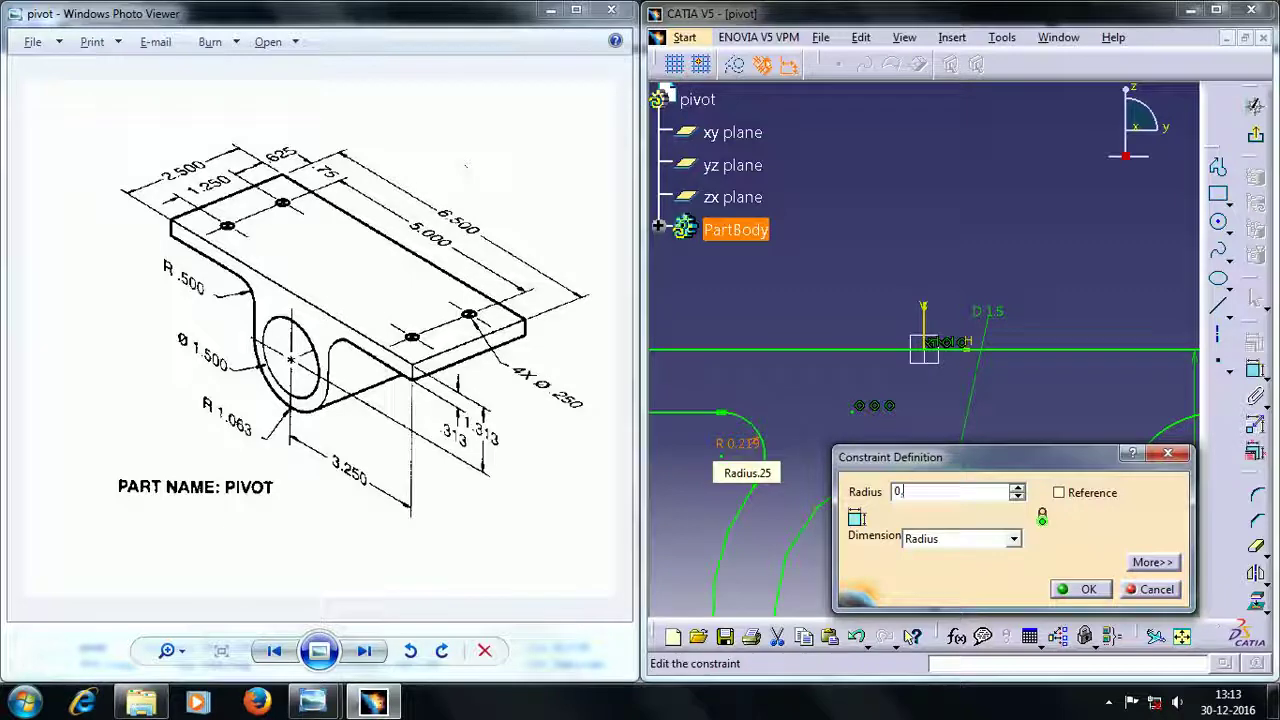
pyautogui.write('5mm')
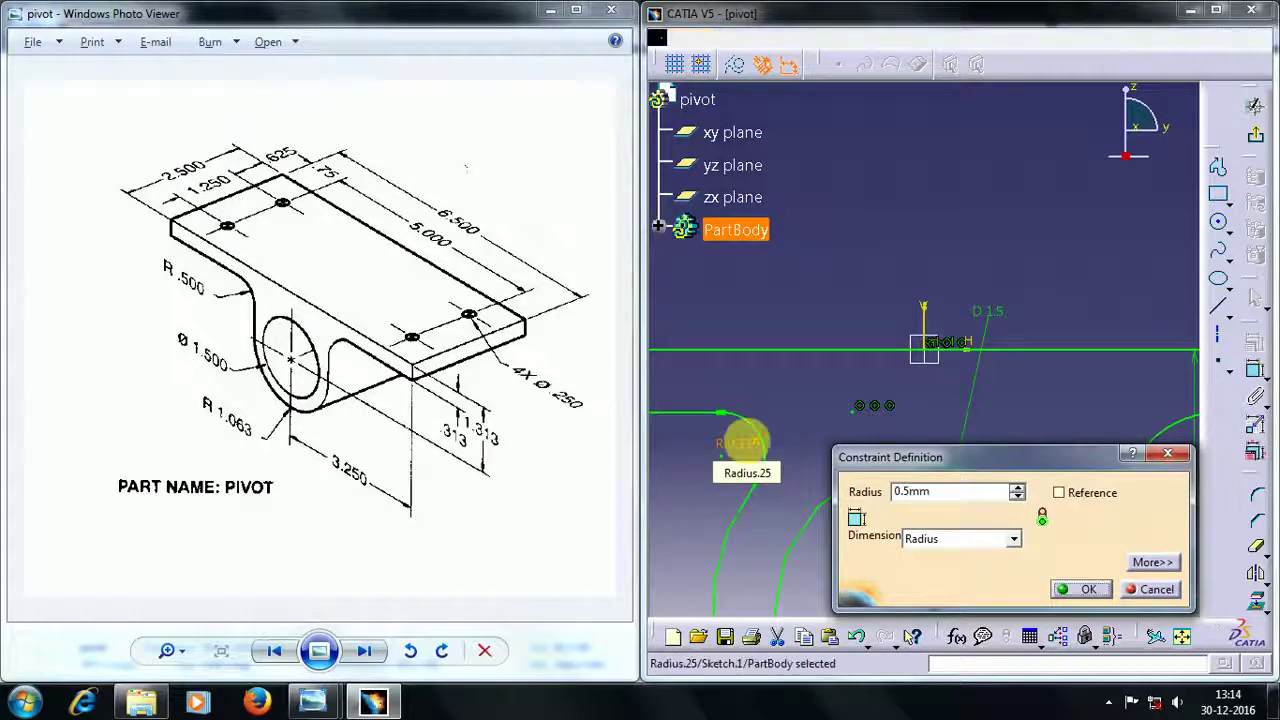
pyautogui.press('Return')
pyautogui.moveTo(838, 293)
pyautogui.mouseDown(button='middle')
pyautogui.moveTo(922, 440)
pyautogui.moveTo(910, 430)
pyautogui.mouseUp(button='middle')
pyautogui.click(1247, 140)
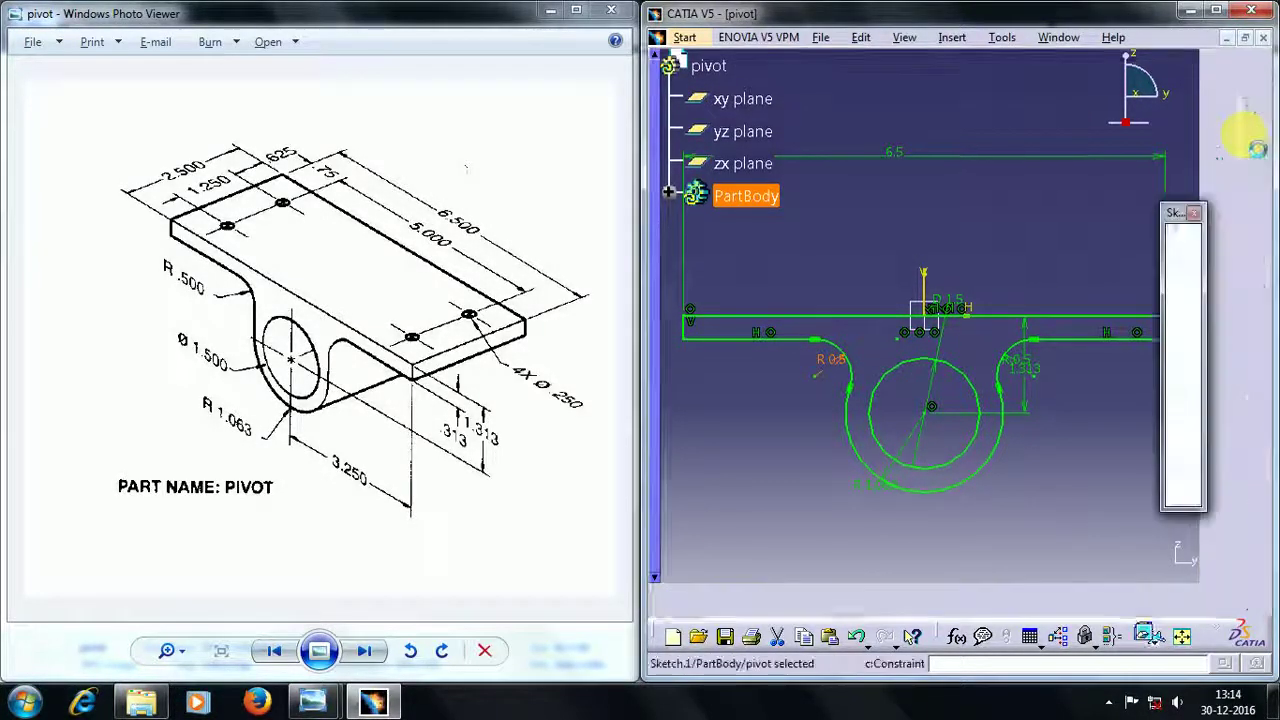
pyautogui.click(1257, 286)
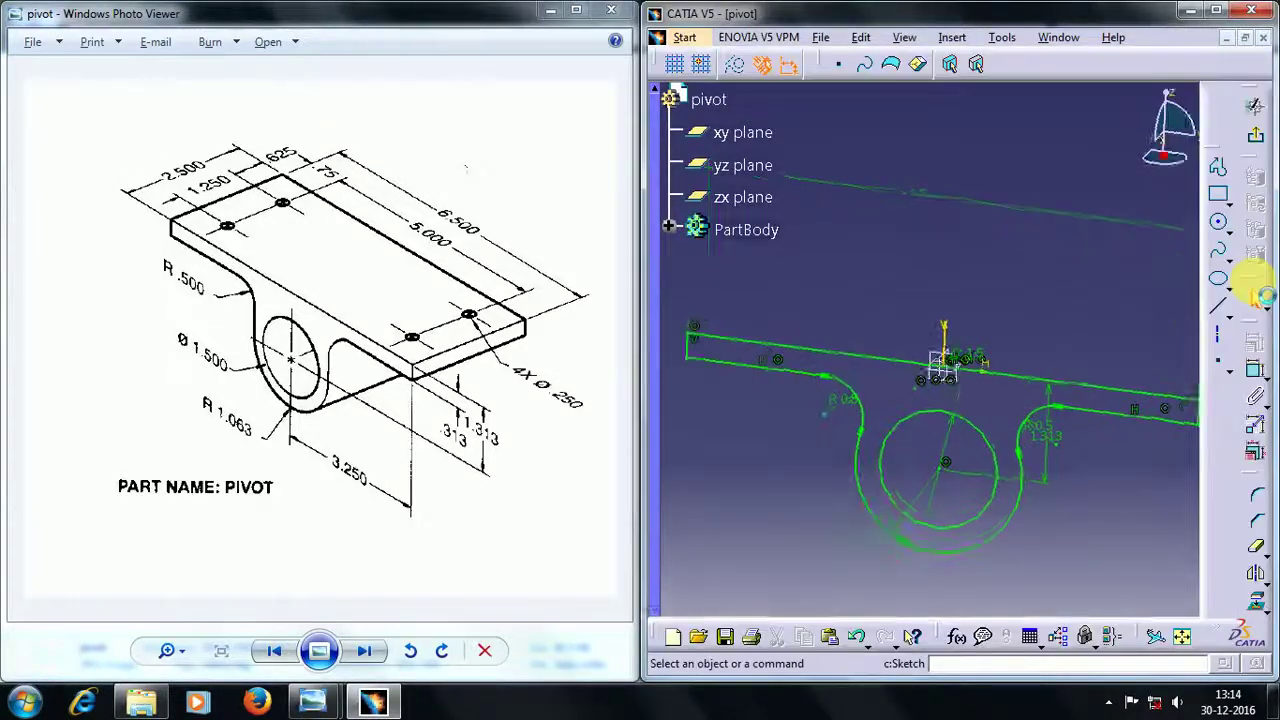
# Pad the pivot profile with mirrored extent and length 2.5/2, giving 2.5 total width.
pyautogui.click(1258, 140)
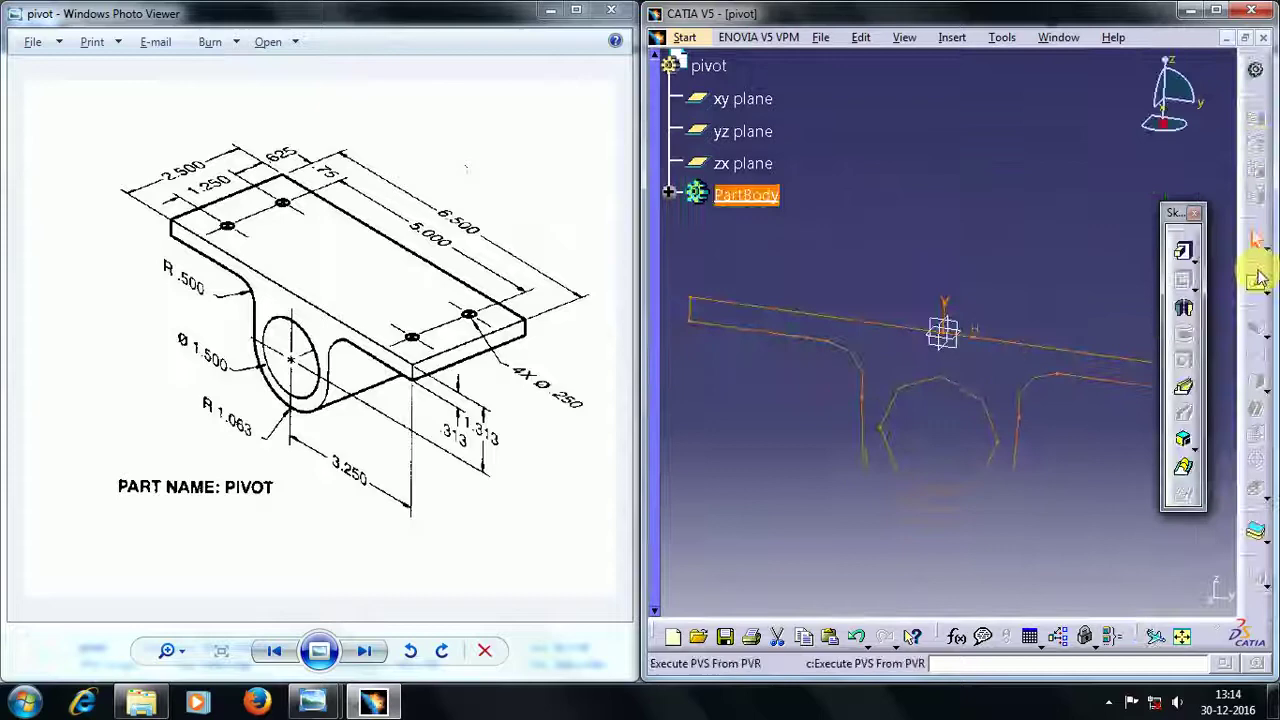
pyautogui.click(1185, 252)
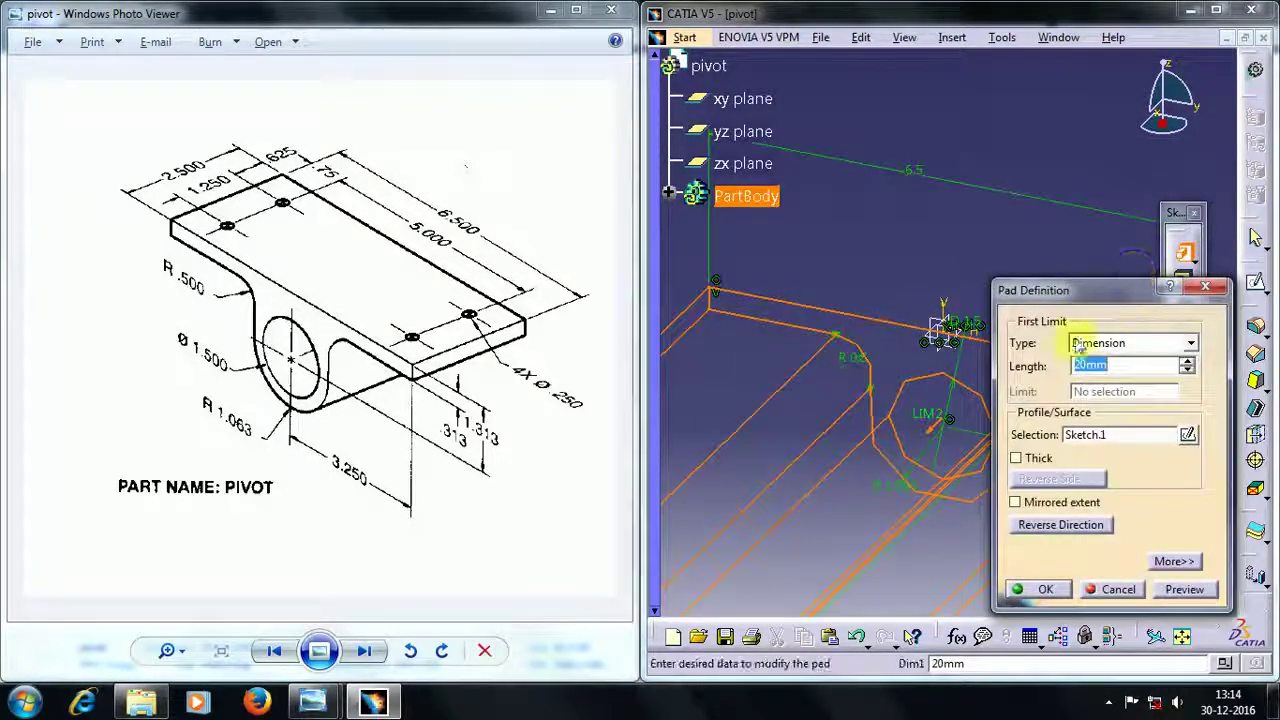
pyautogui.click(1043, 524)
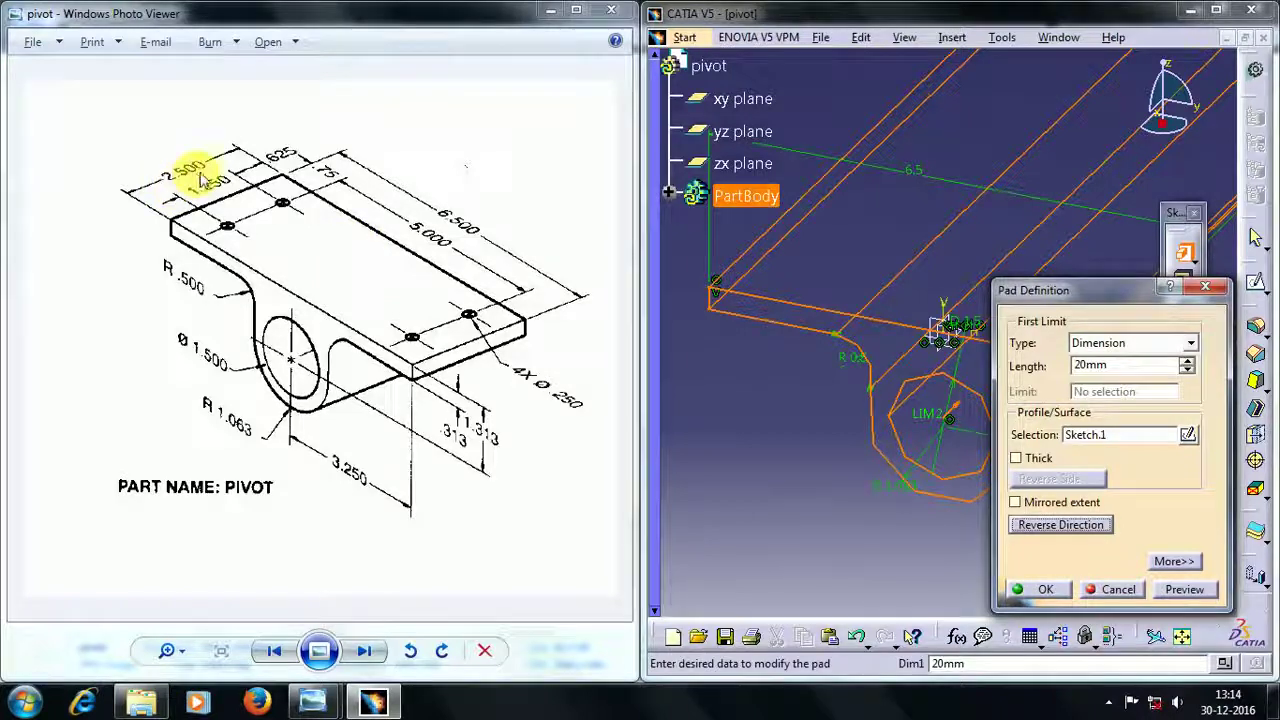
pyautogui.click(1058, 503)
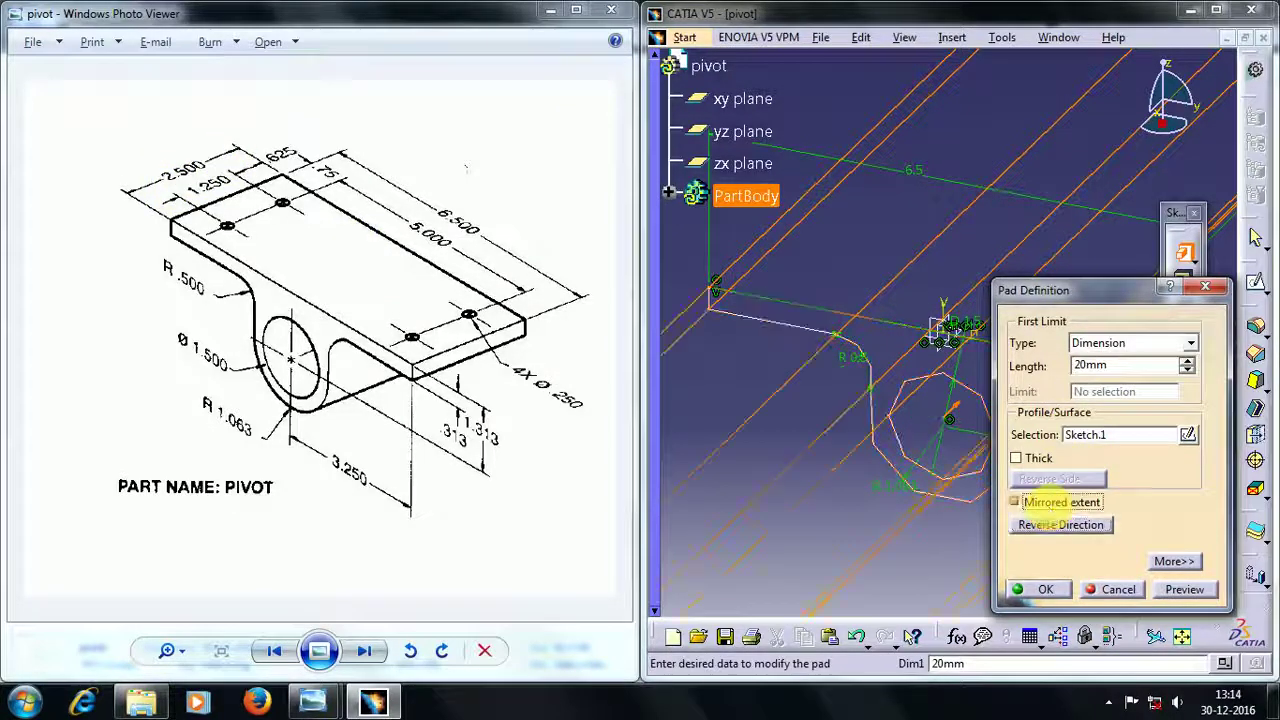
pyautogui.moveTo(1108, 366); pyautogui.dragTo(1024, 370)
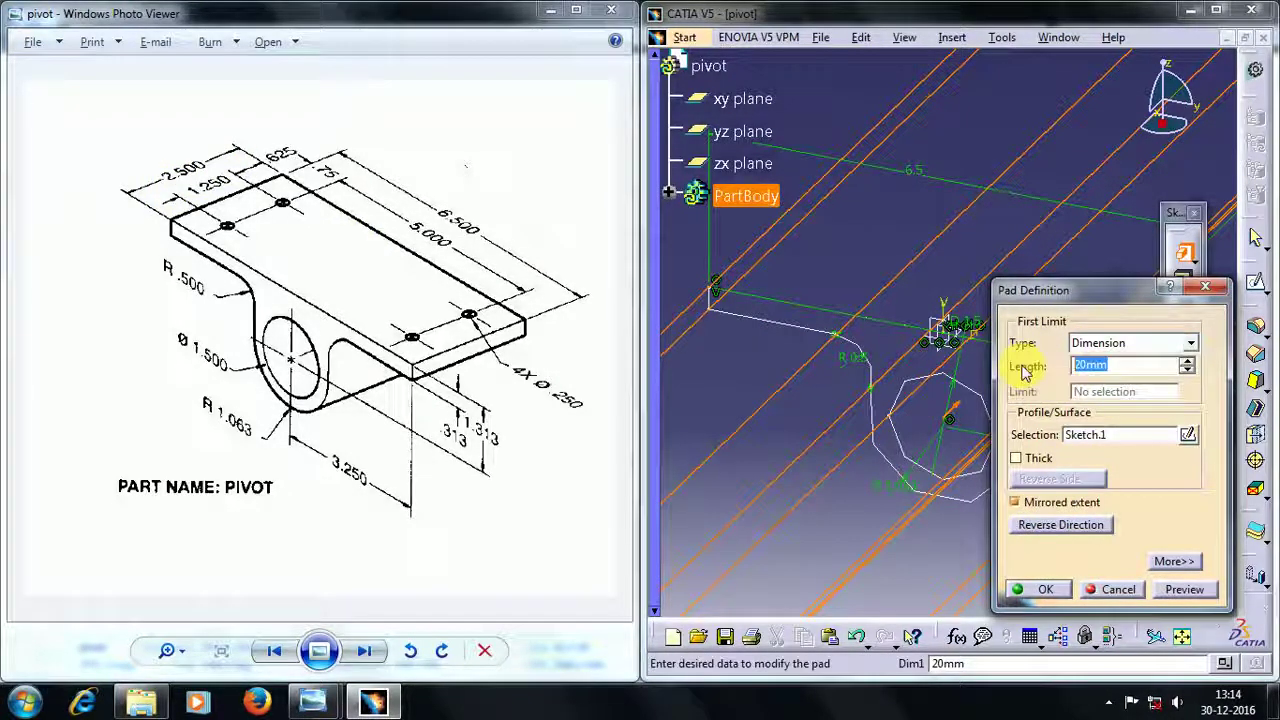
pyautogui.write('2.5/2')
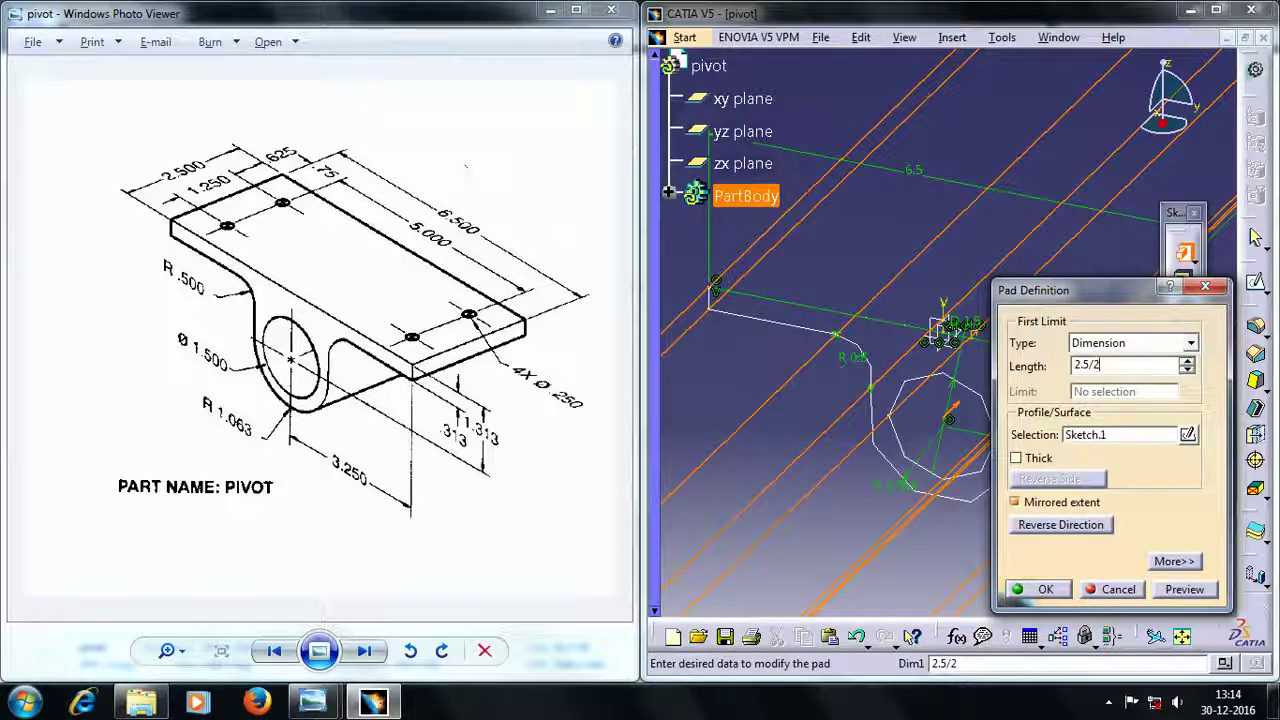
pyautogui.press('Return')
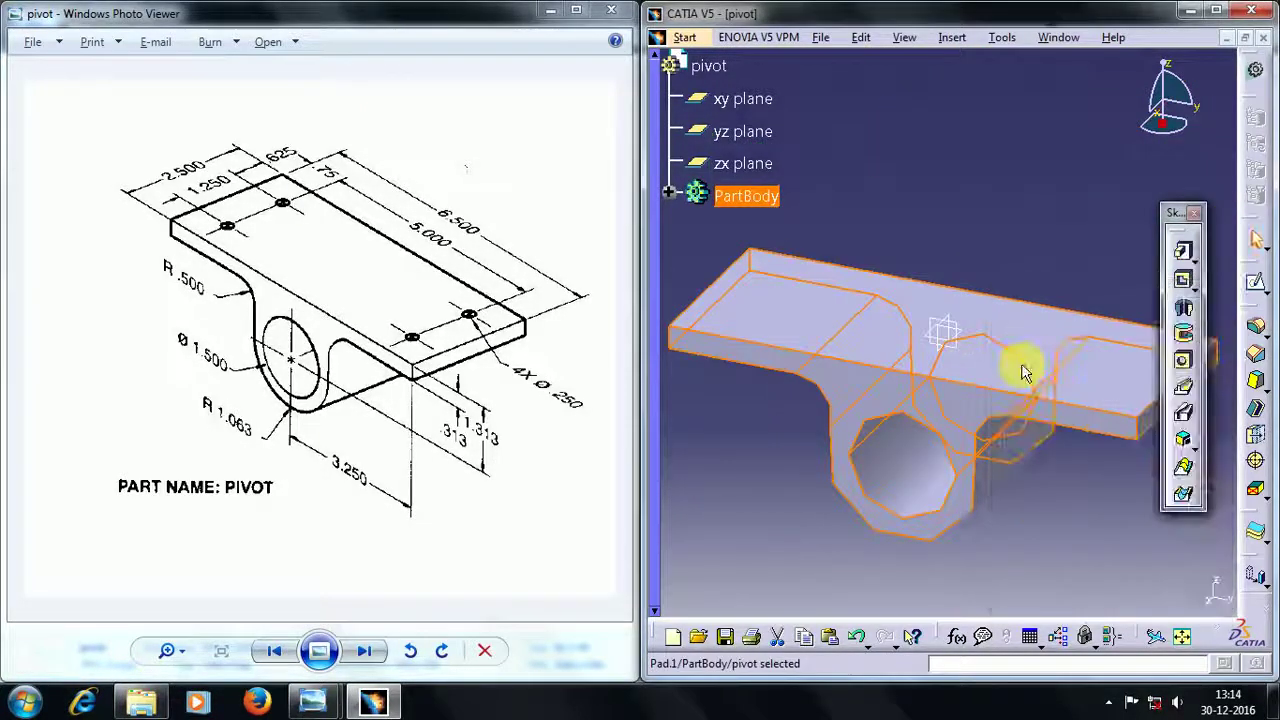
pyautogui.click(855, 314)
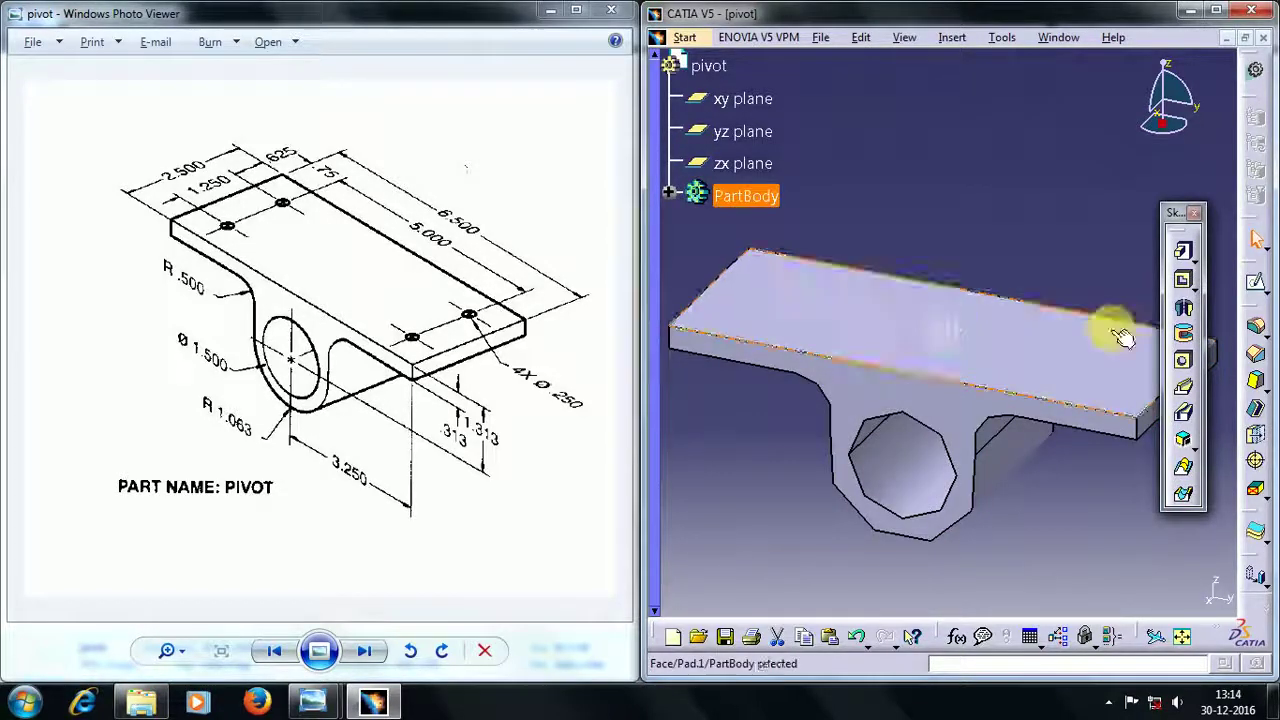
# Open a sketch on the pad's top face and draw a small circle at its lower right.
pyautogui.click(1257, 288)
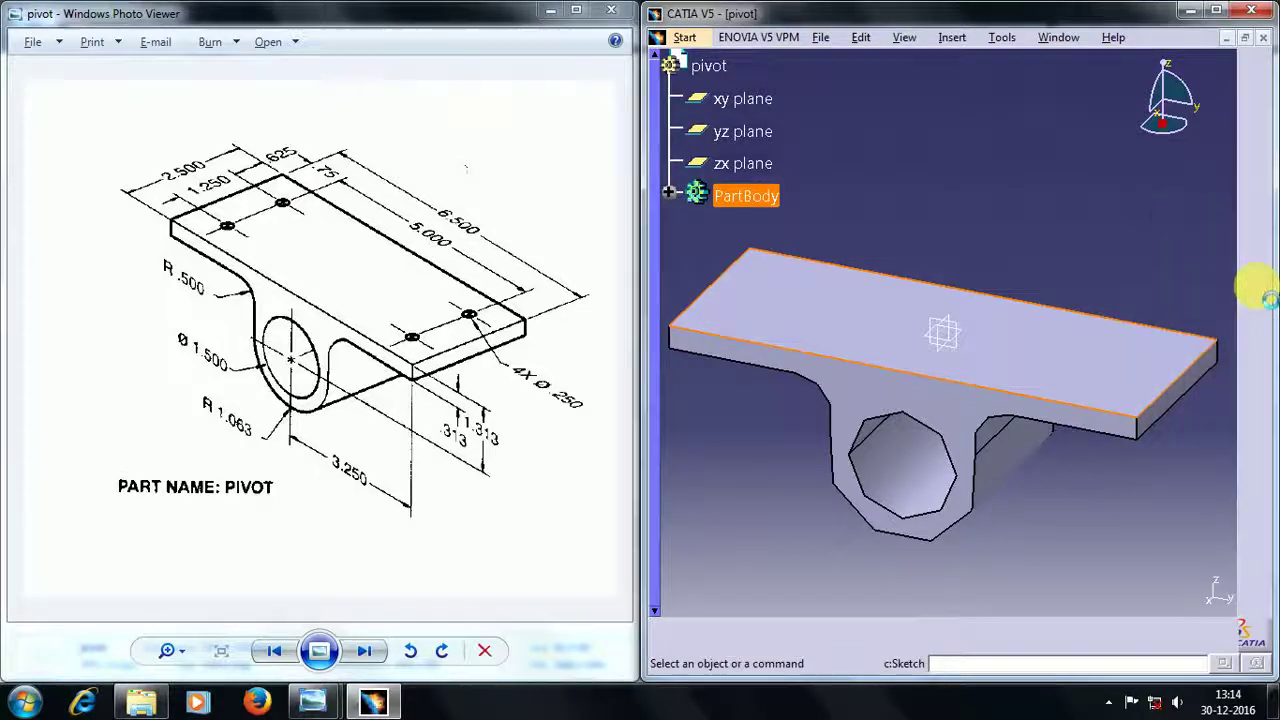
pyautogui.moveTo(1094, 380); pyautogui.dragTo(1094, 294, button='middle')
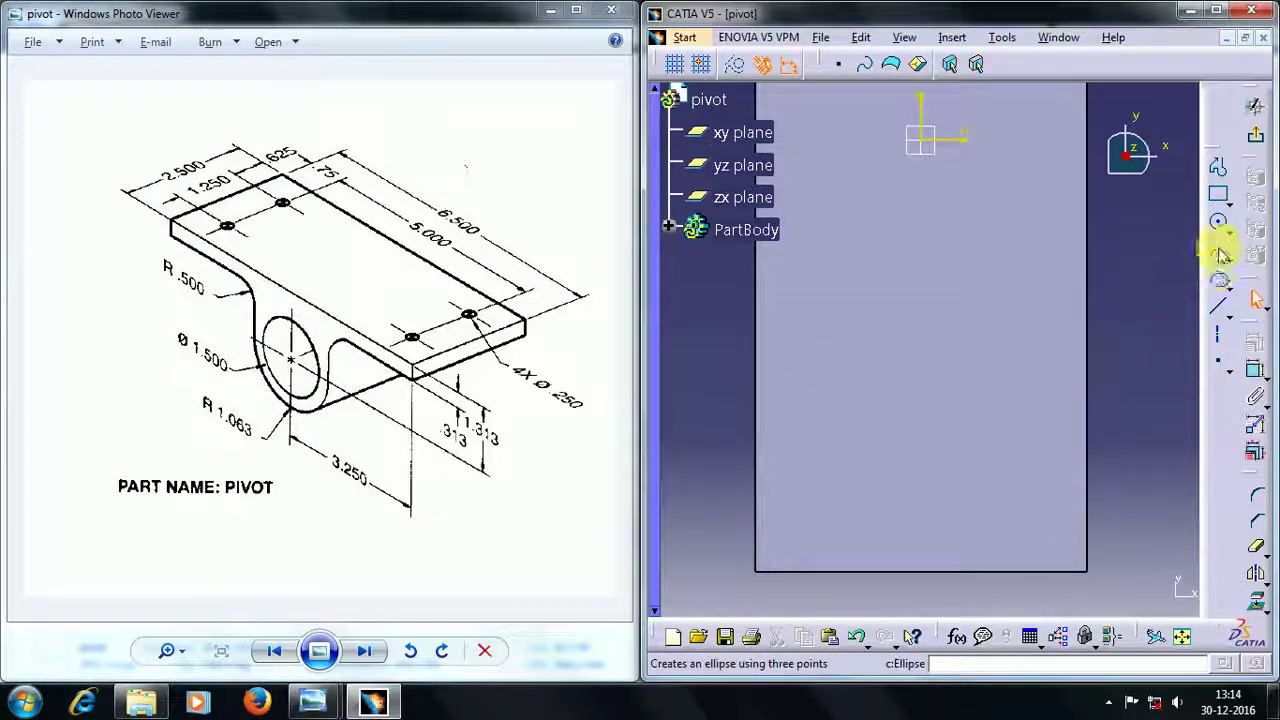
pyautogui.click(1217, 224)
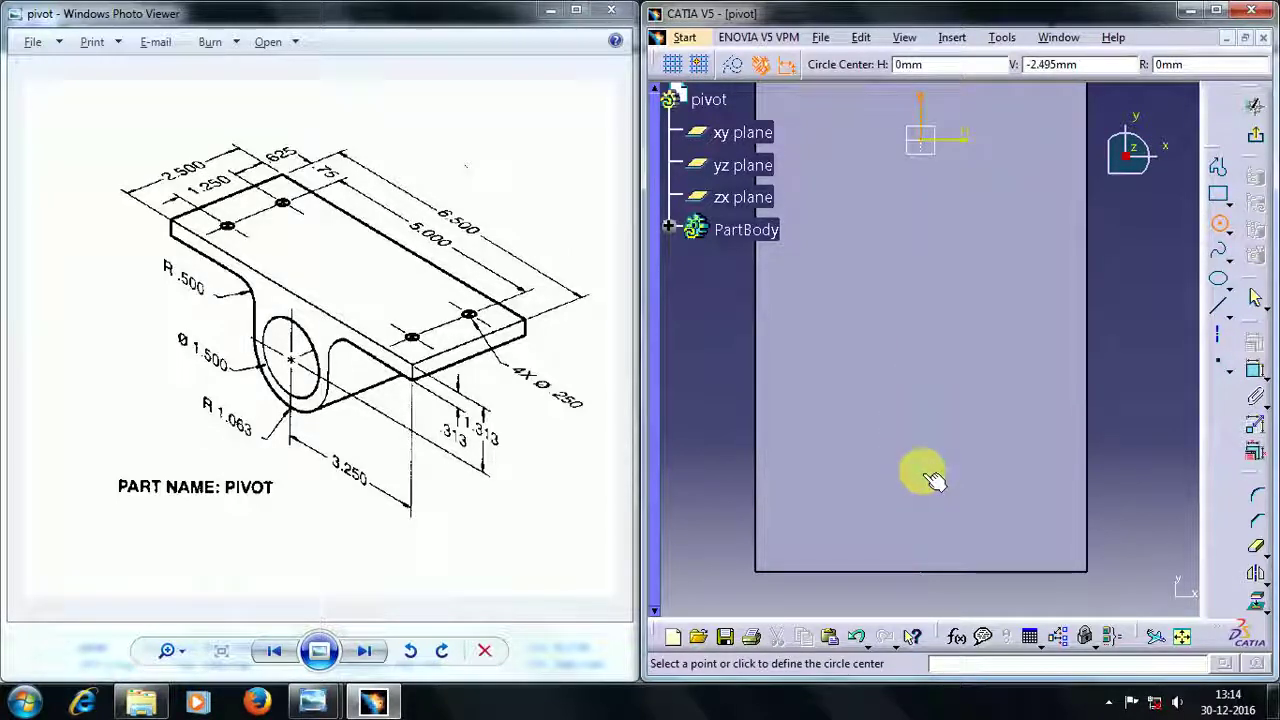
pyautogui.click(1024, 475)
pyautogui.click(1015, 445)
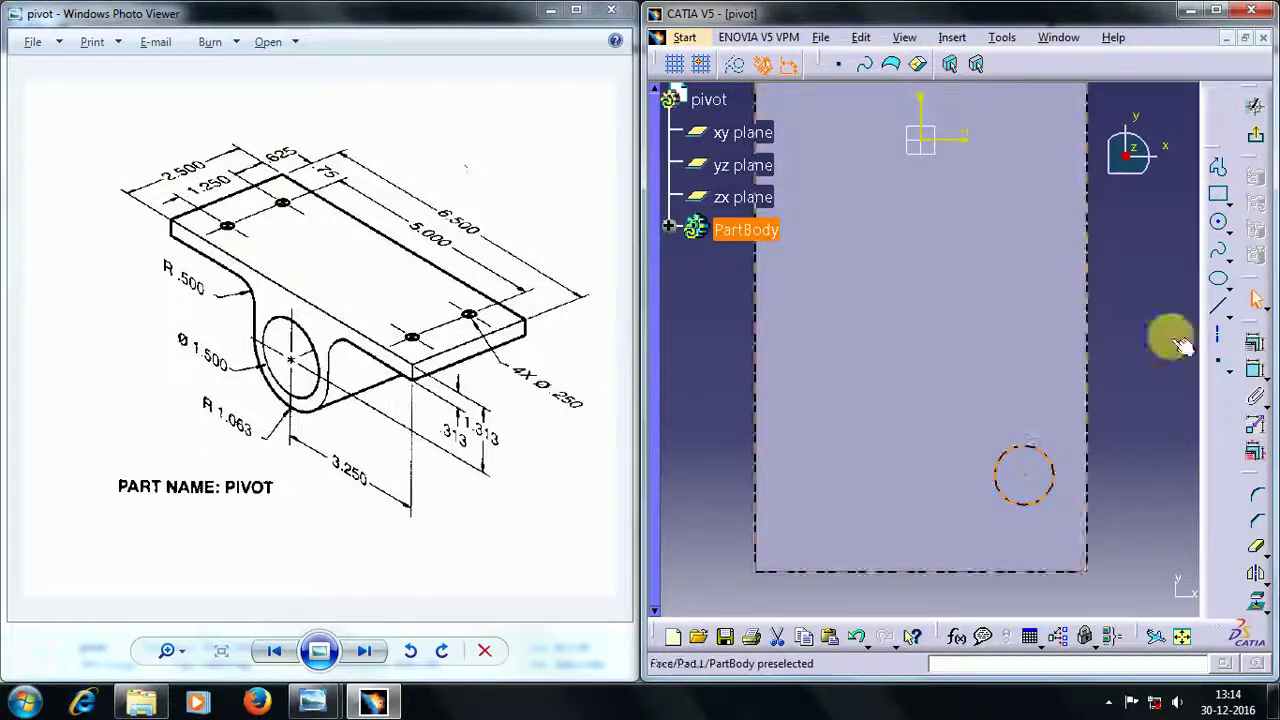
# Draw a second circle on the left and constrain its radius to 0.25.
pyautogui.click(1214, 228)
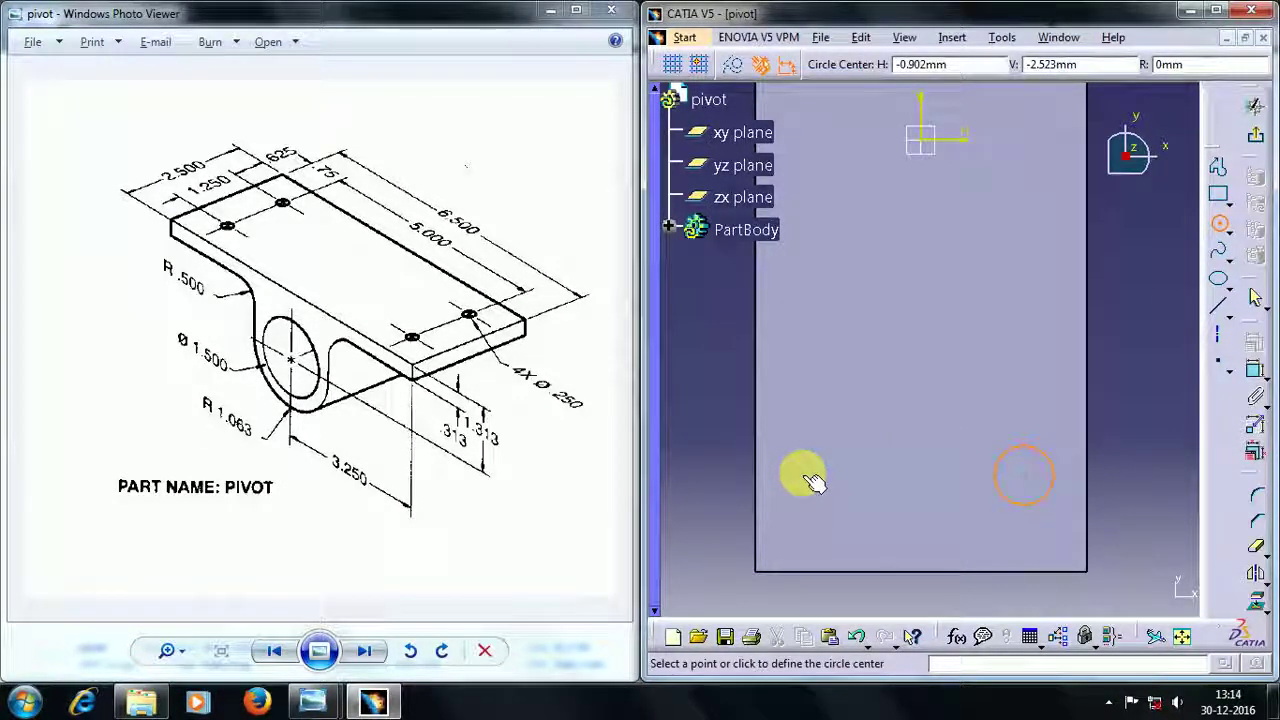
pyautogui.click(804, 474)
pyautogui.click(845, 477)
pyautogui.click(1254, 371)
pyautogui.click(860, 390)
pyautogui.doubleClick(860, 390)
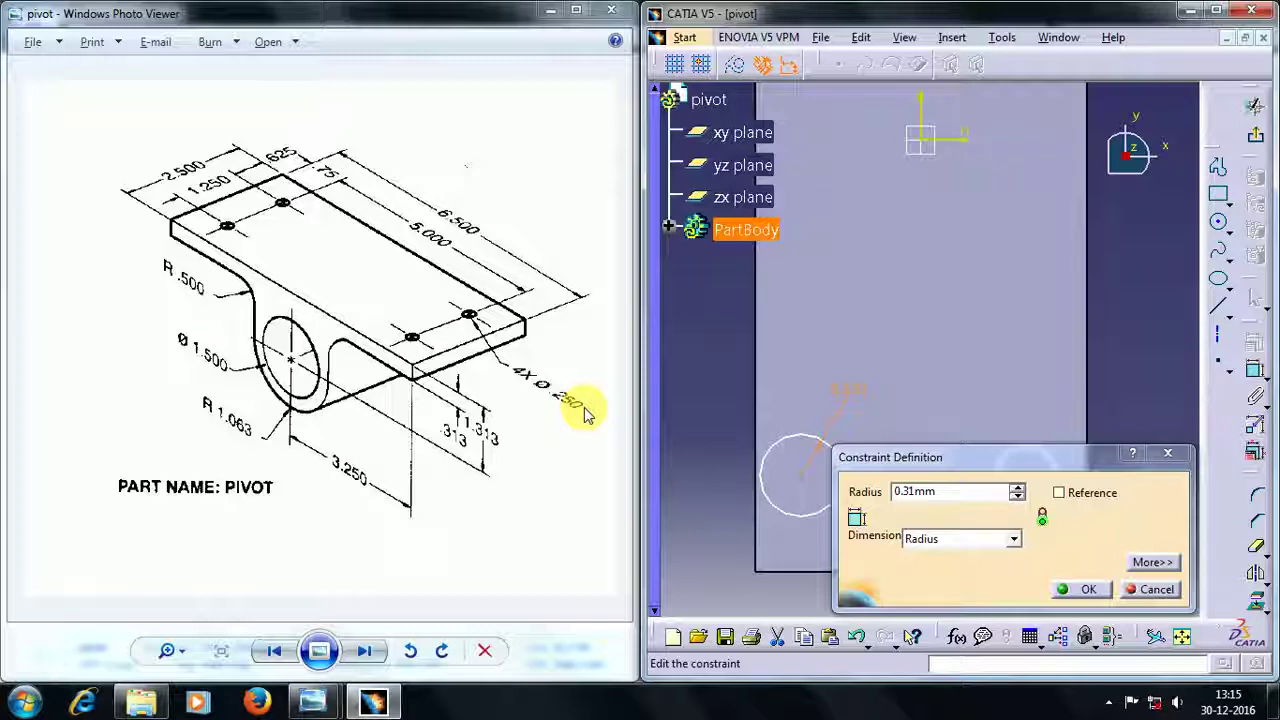
pyautogui.click(935, 491)
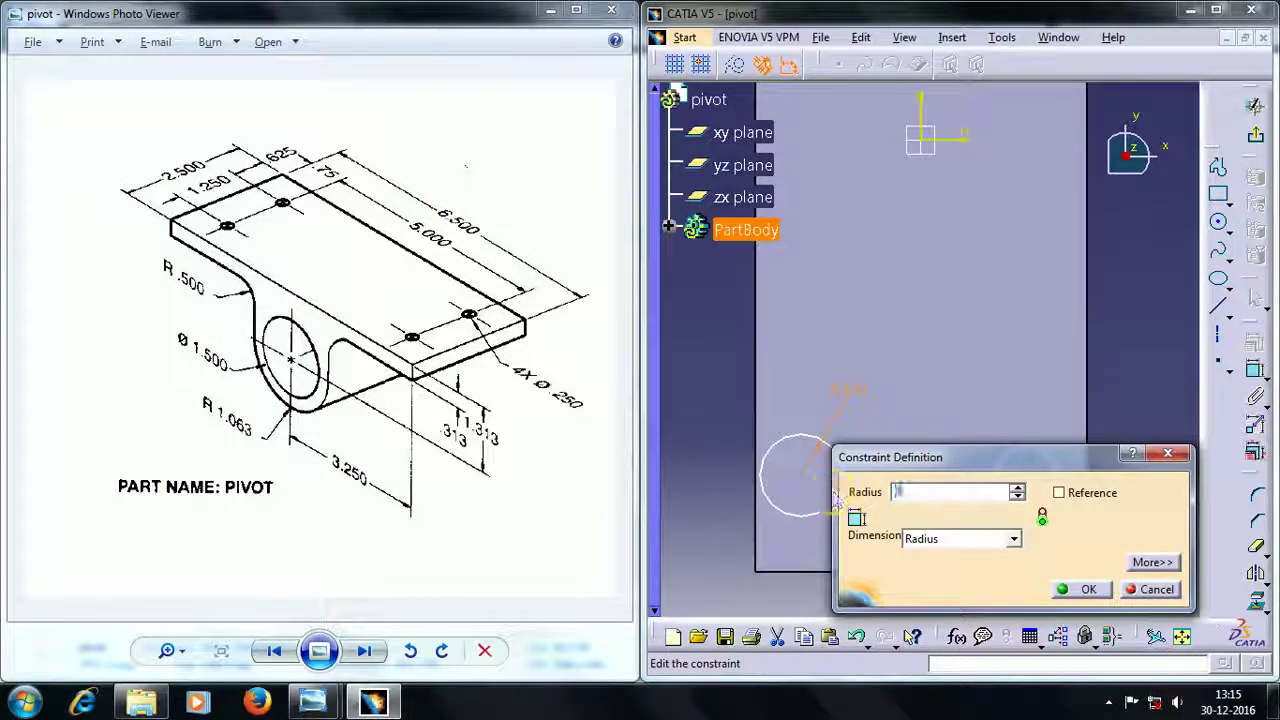
pyautogui.write('0.25')
pyautogui.press('Return')
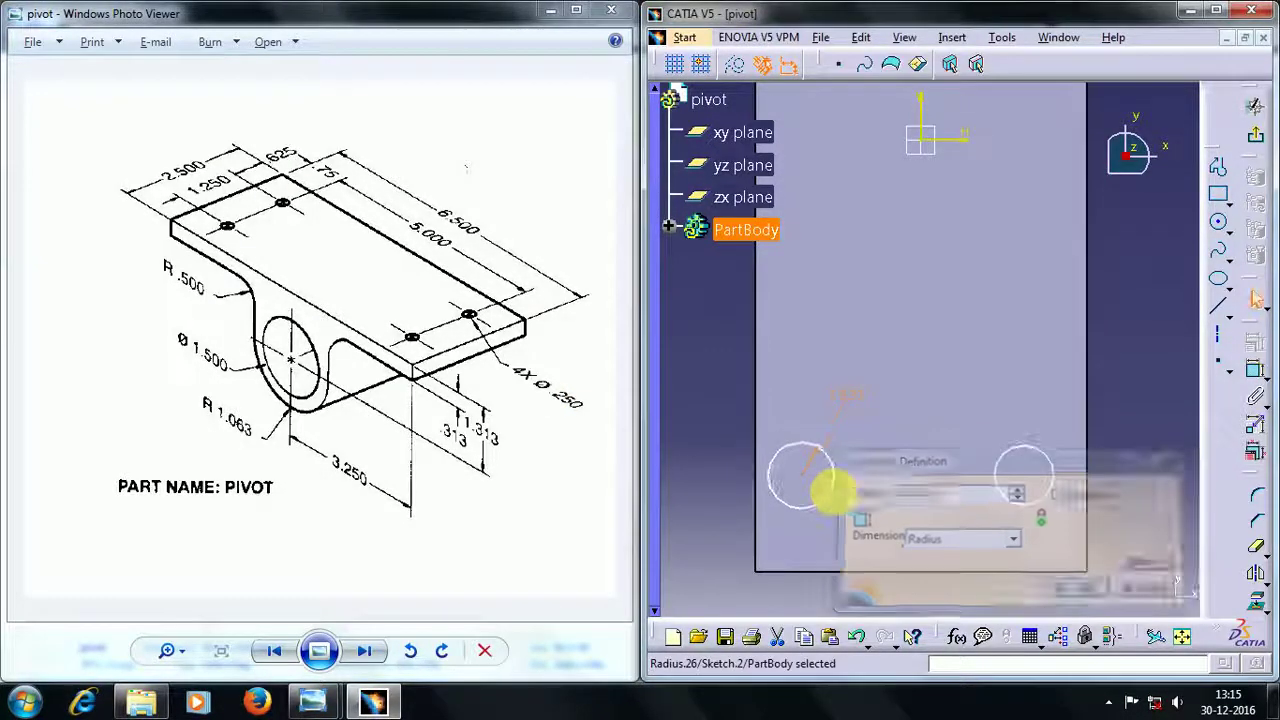
# Dimension the right circle's radius and set it to 0.25.
pyautogui.doubleClick(1020, 443)
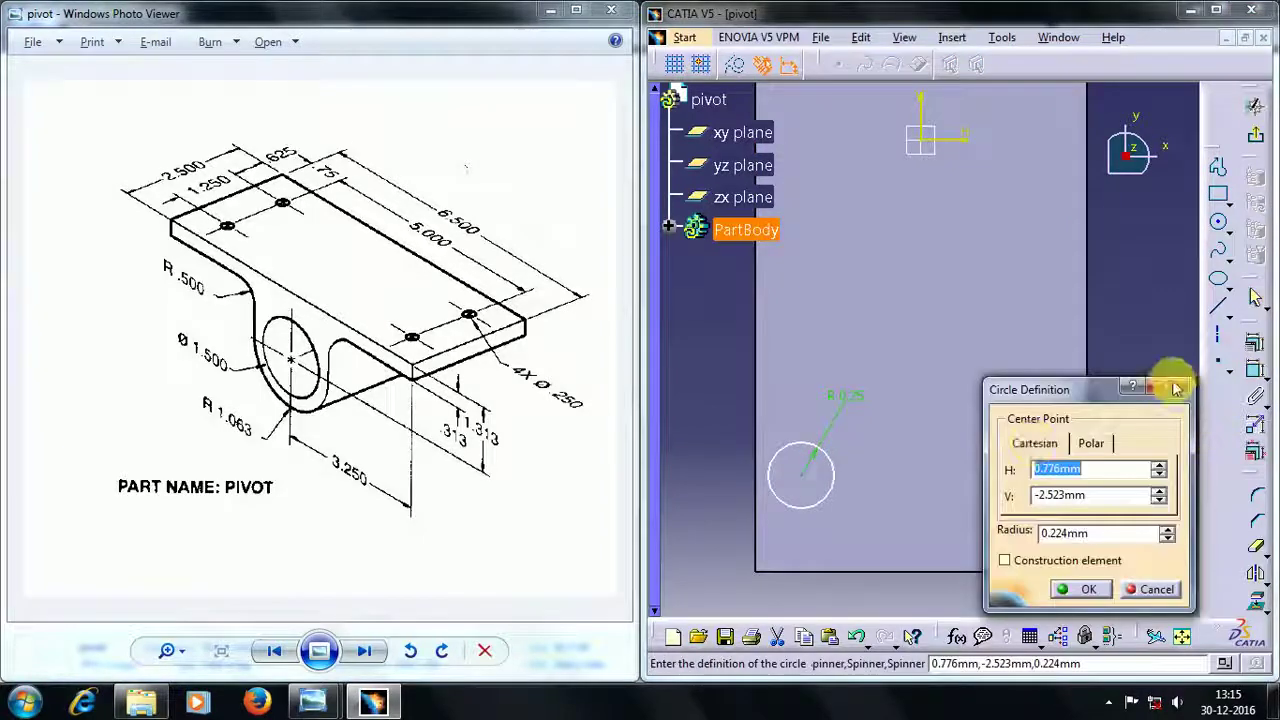
pyautogui.click(1252, 342)
pyautogui.click(962, 444)
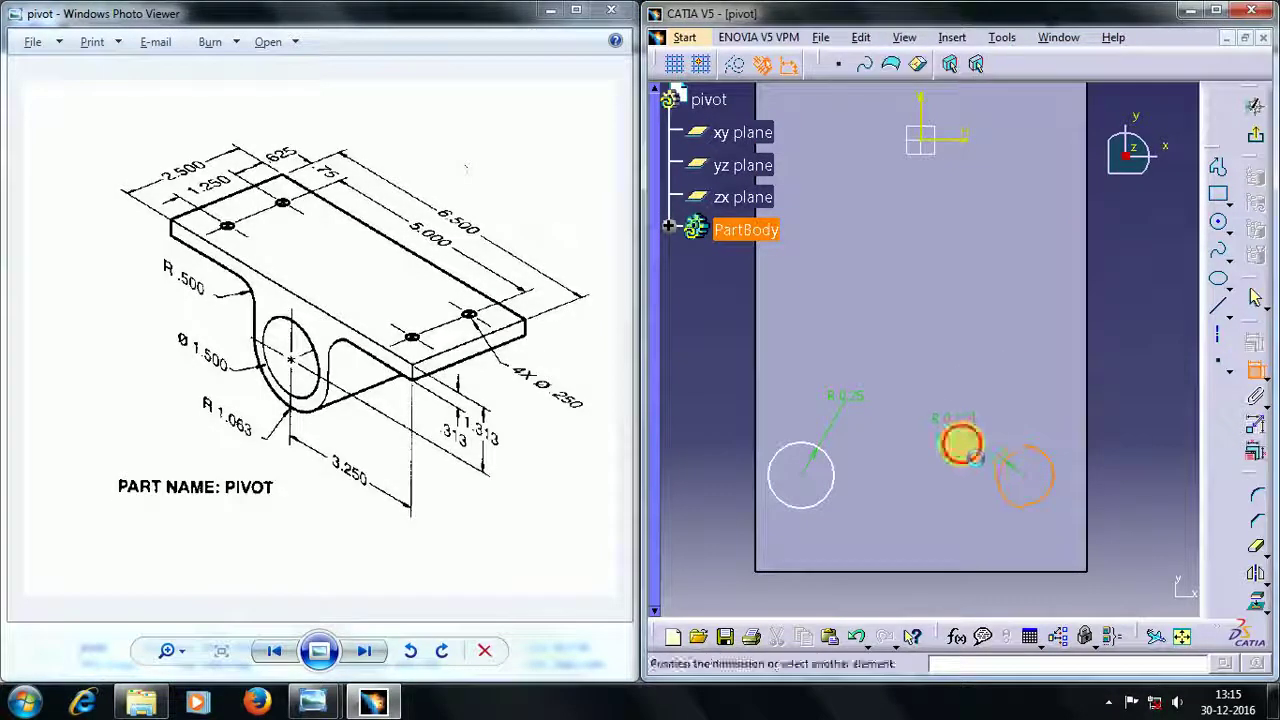
pyautogui.doubleClick(970, 438)
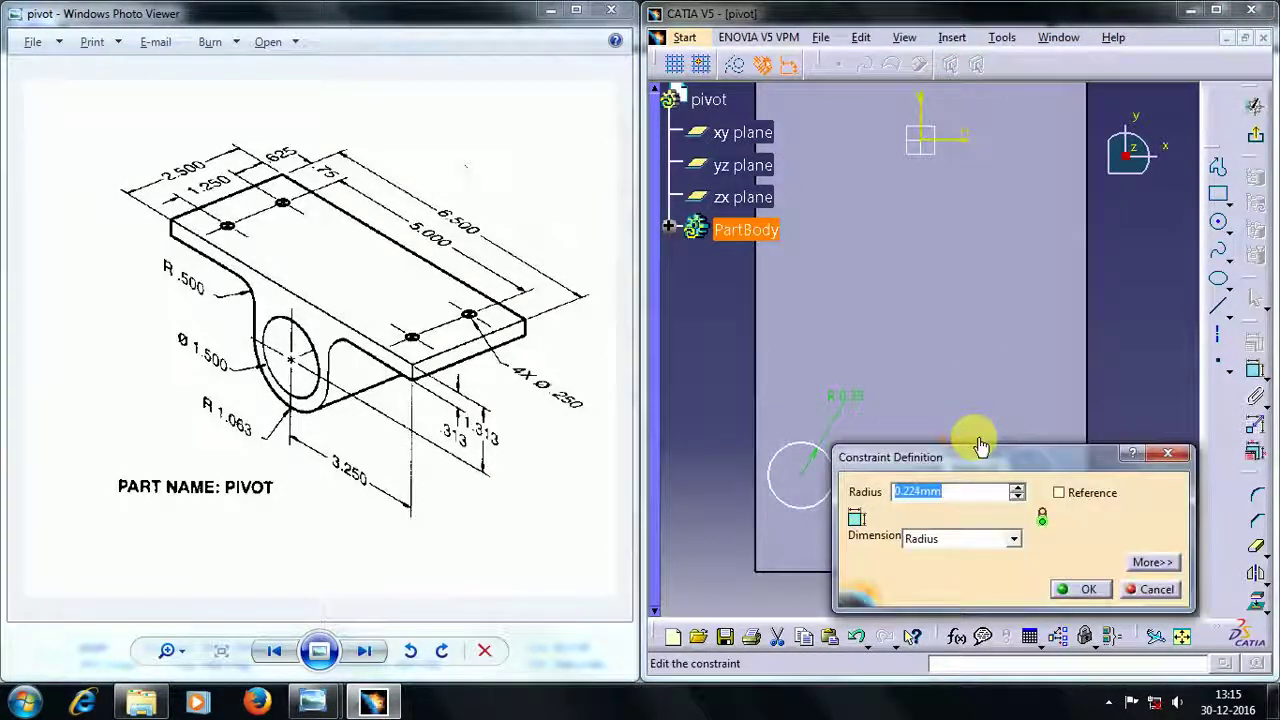
pyautogui.write('0.25')
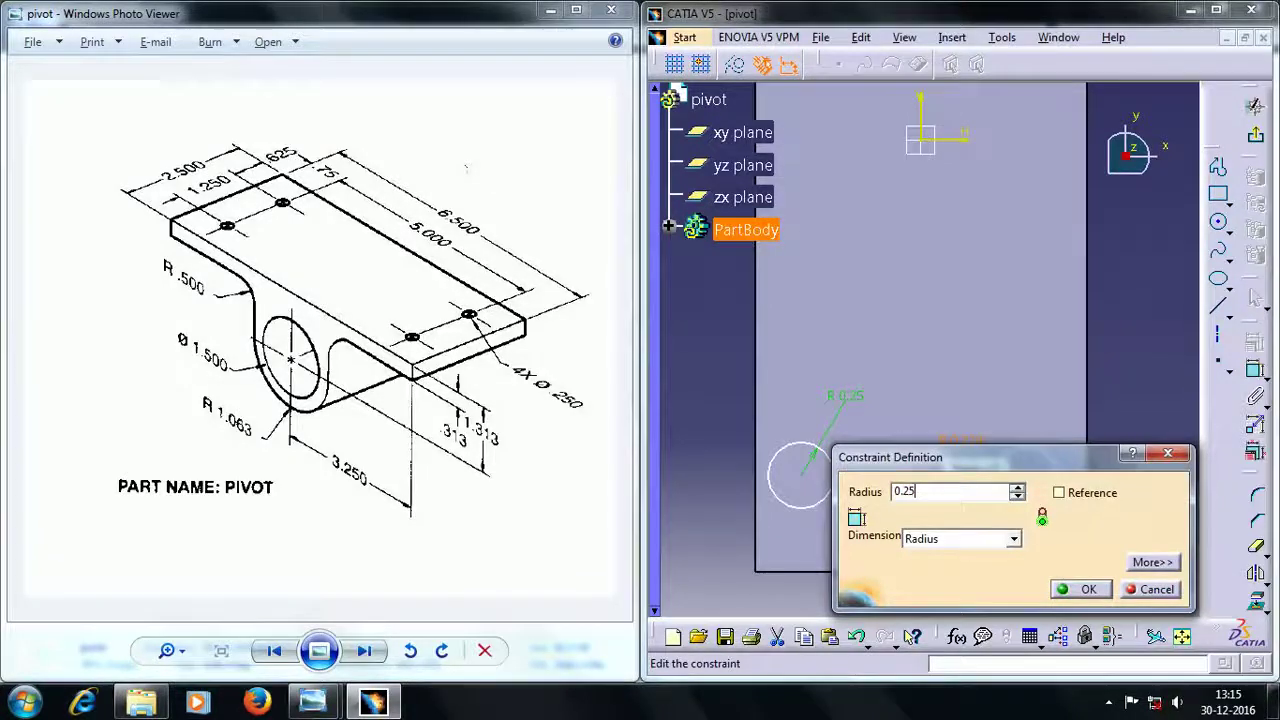
pyautogui.press('Return')
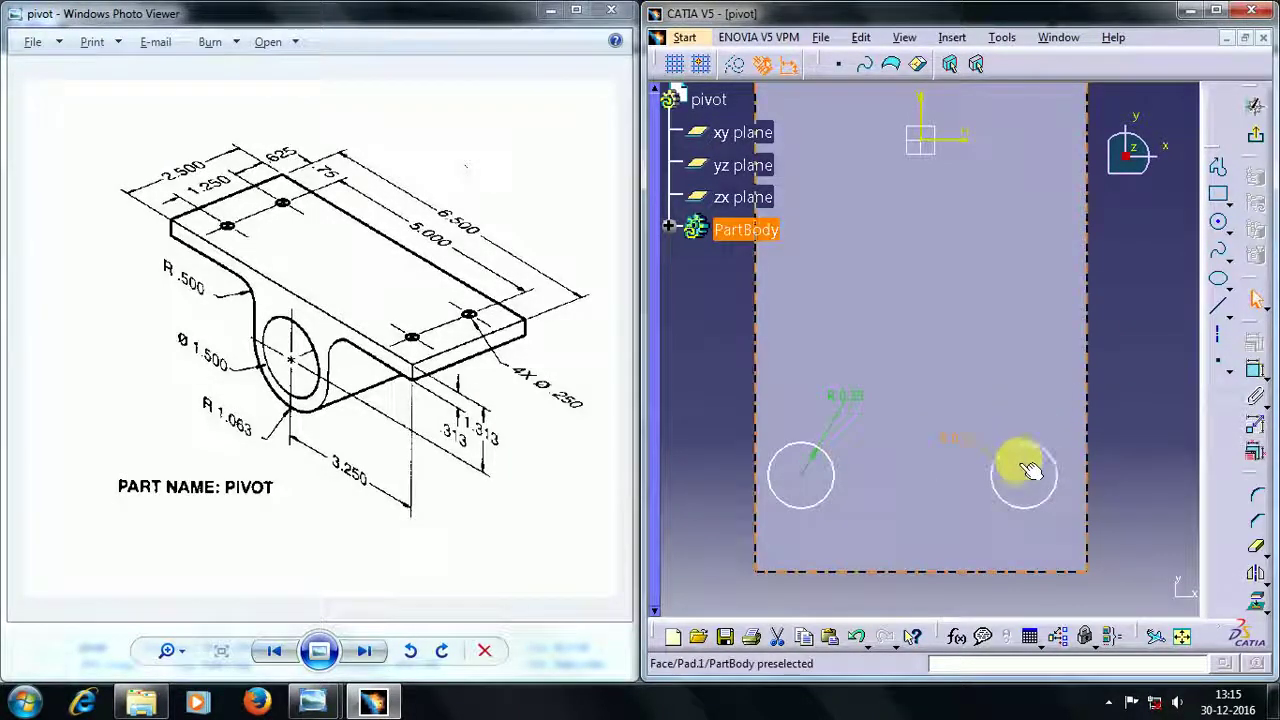
# Add a 1.679 distance dimension between the two circle centres, placed below them.
pyautogui.click(1016, 495)
pyautogui.click(808, 488)
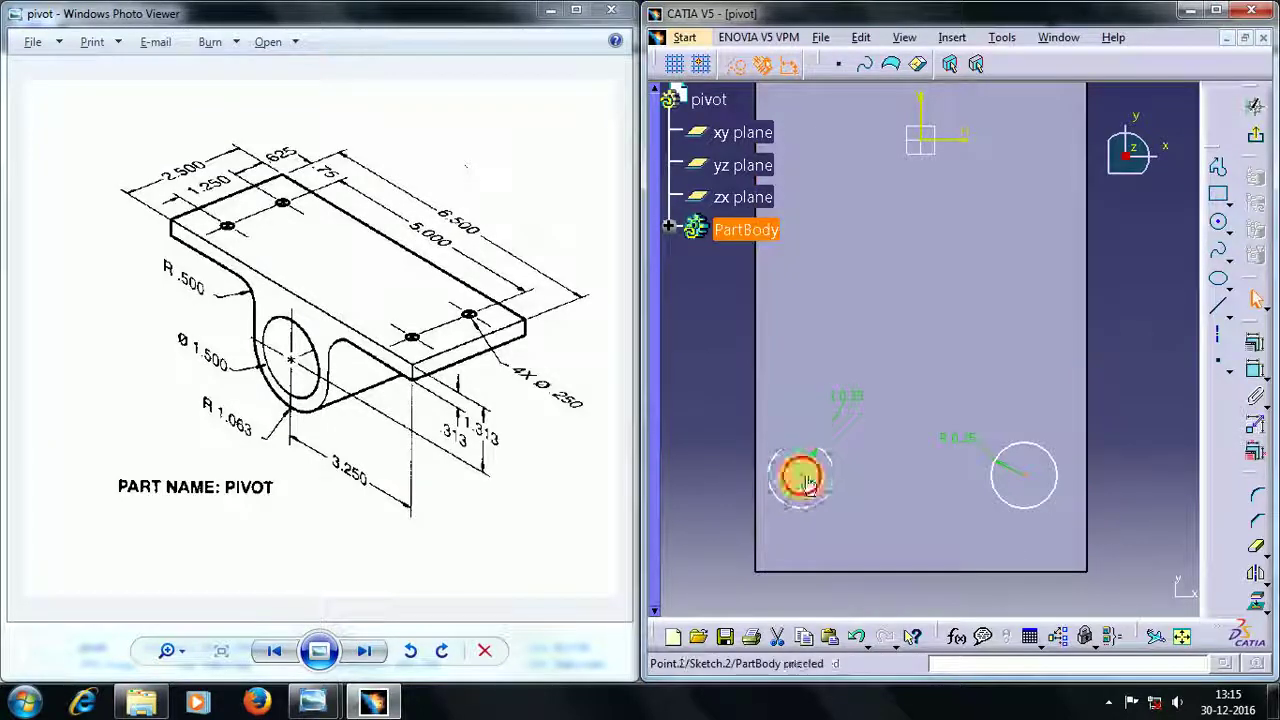
pyautogui.click(1256, 368)
pyautogui.click(995, 432)
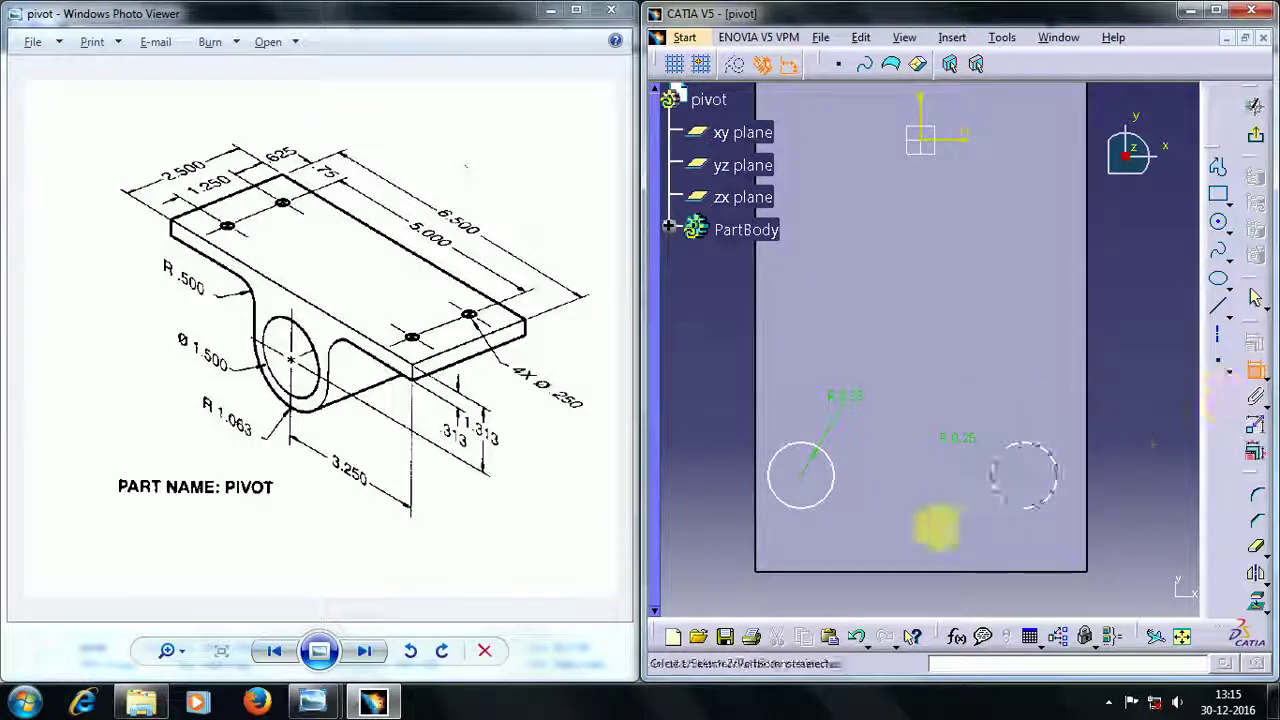
pyautogui.click(1033, 482)
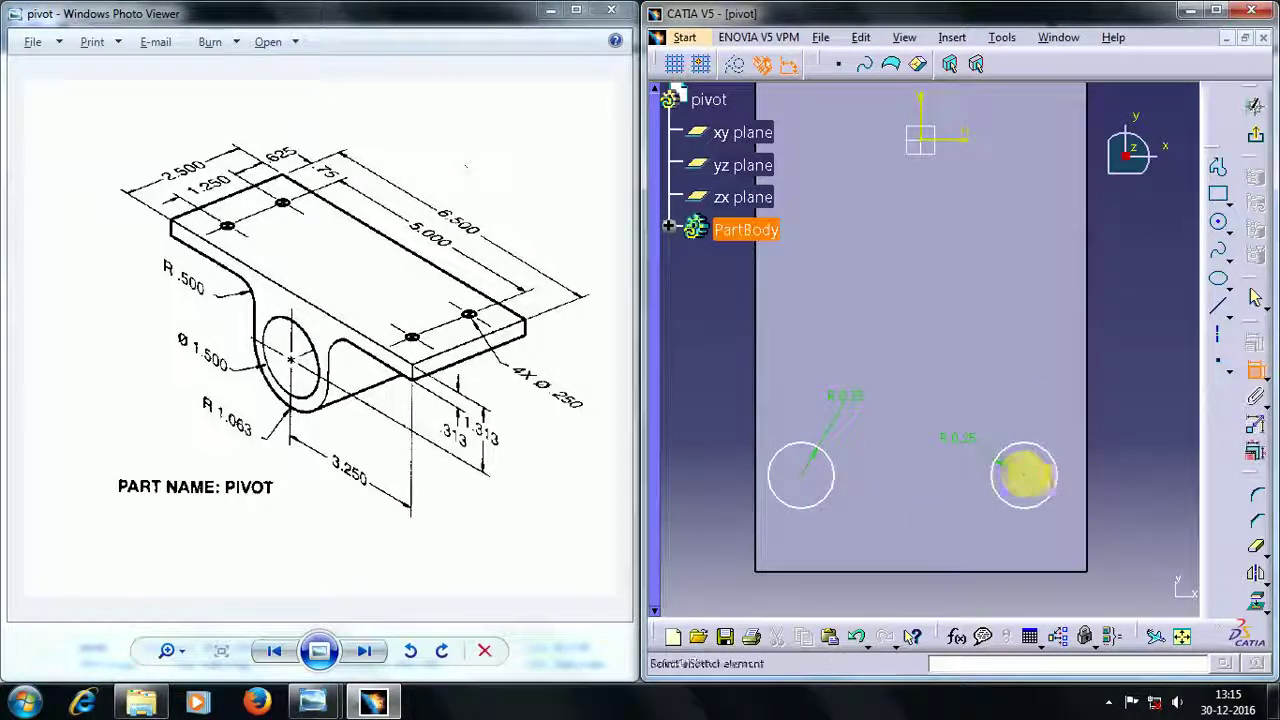
pyautogui.click(810, 486)
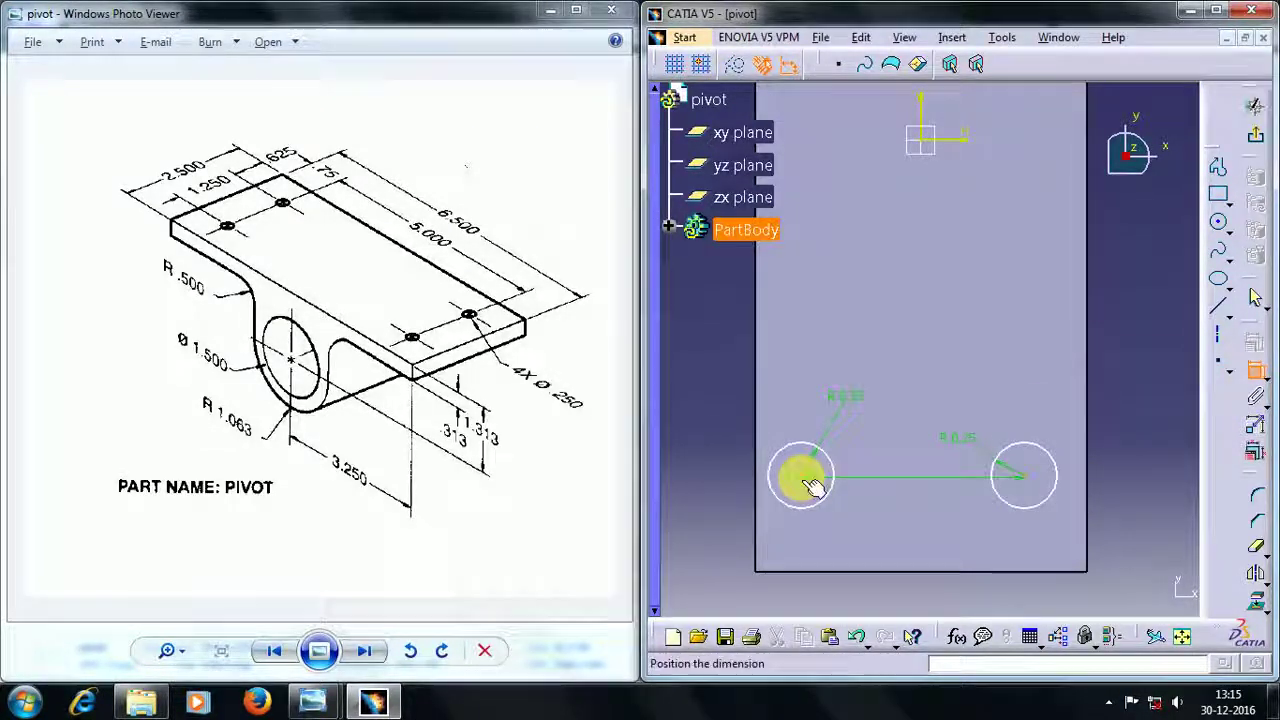
pyautogui.click(910, 534)
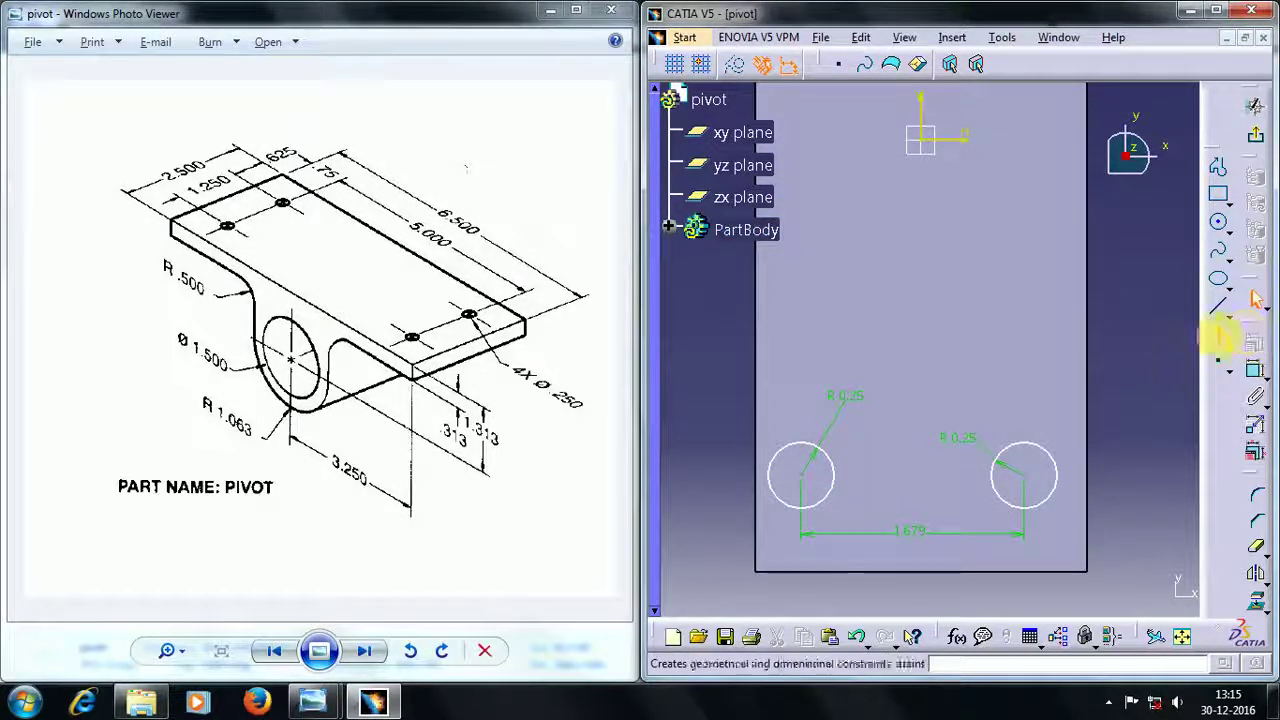
# Draw a construction axis from the right circle's centre toward the left.
pyautogui.click(1220, 340)
pyautogui.click(1023, 473)
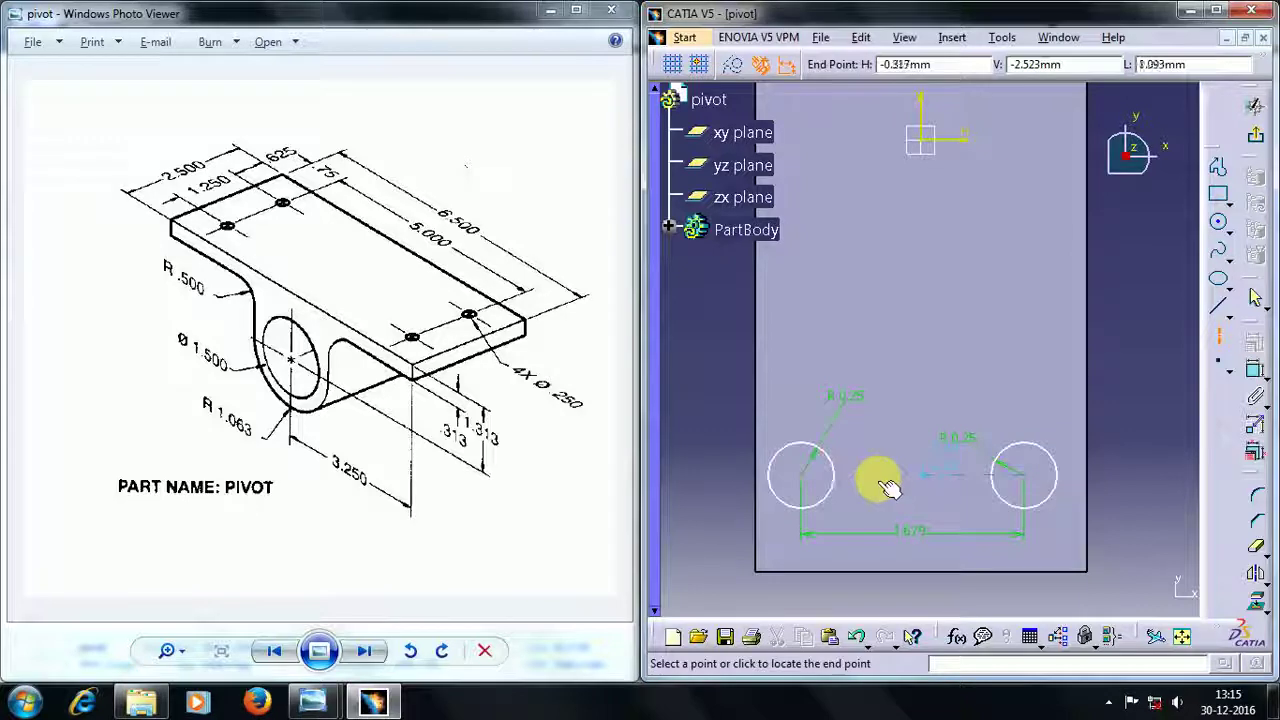
pyautogui.click(935, 472)
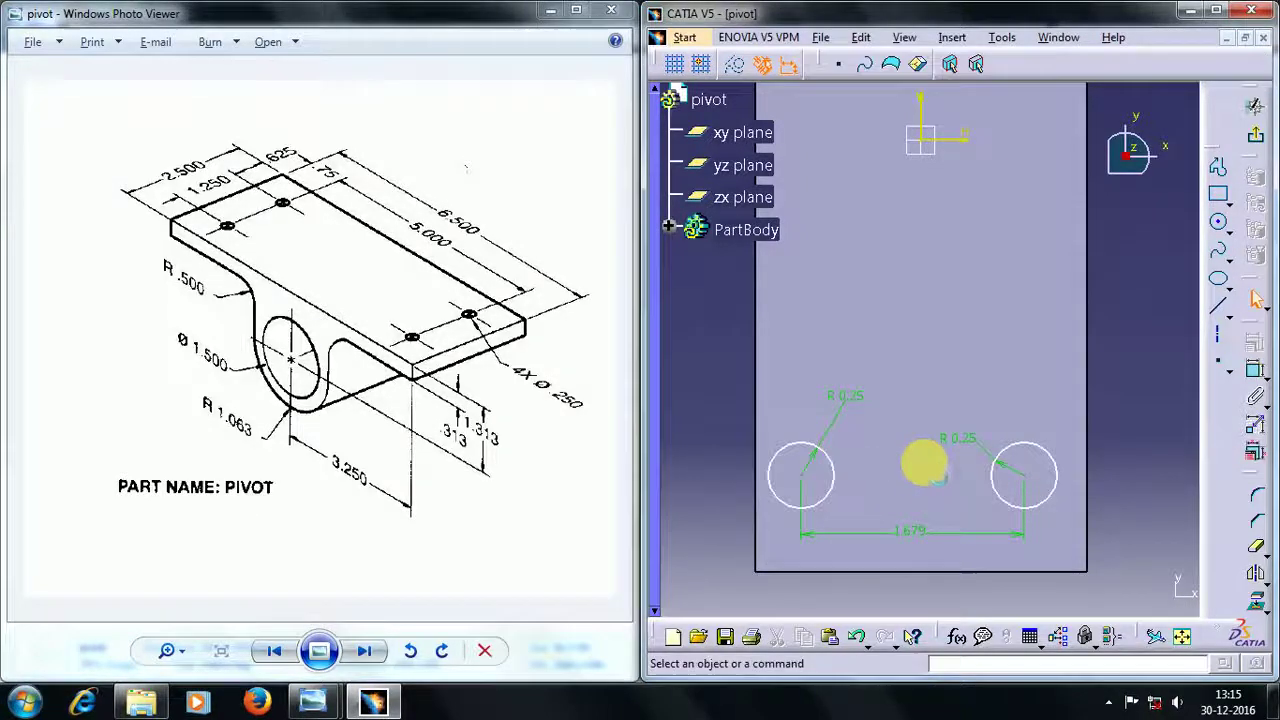
pyautogui.click(1220, 365)
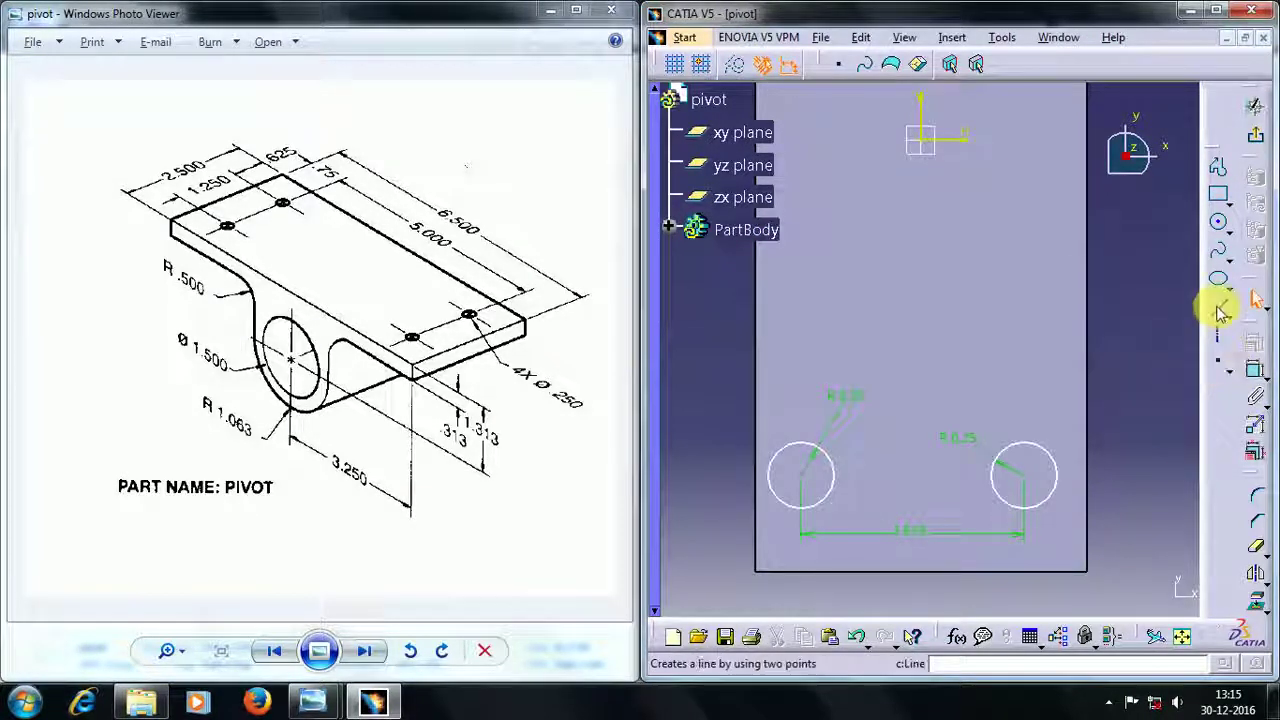
pyautogui.click(1220, 224)
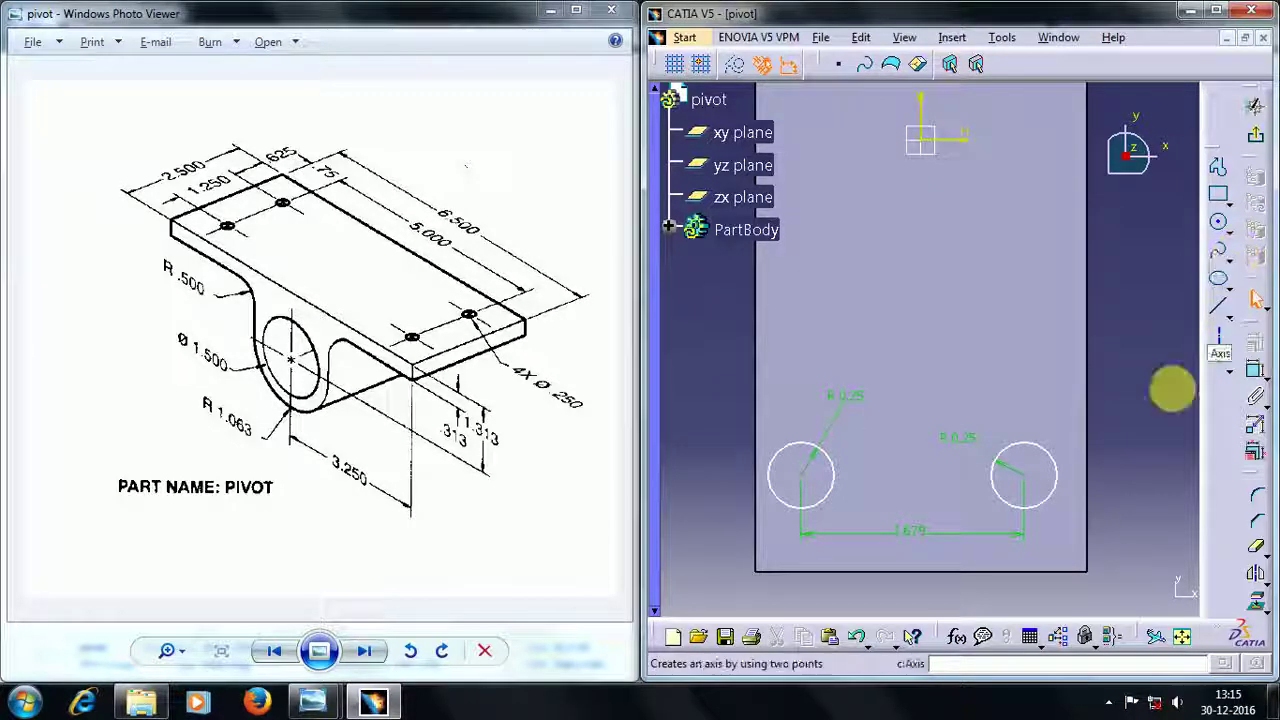
# Draw a vertical line from the origin and a horizontal line joining the circle centres.
pyautogui.click(1217, 310)
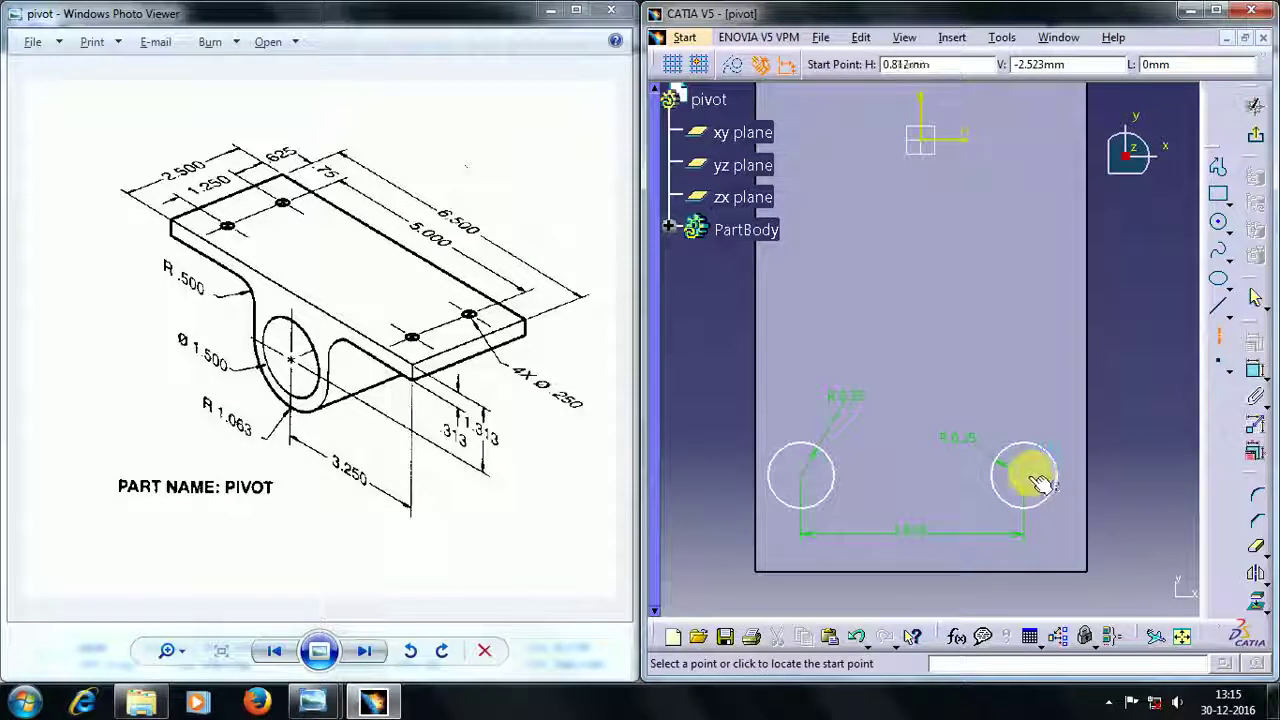
pyautogui.click(930, 148)
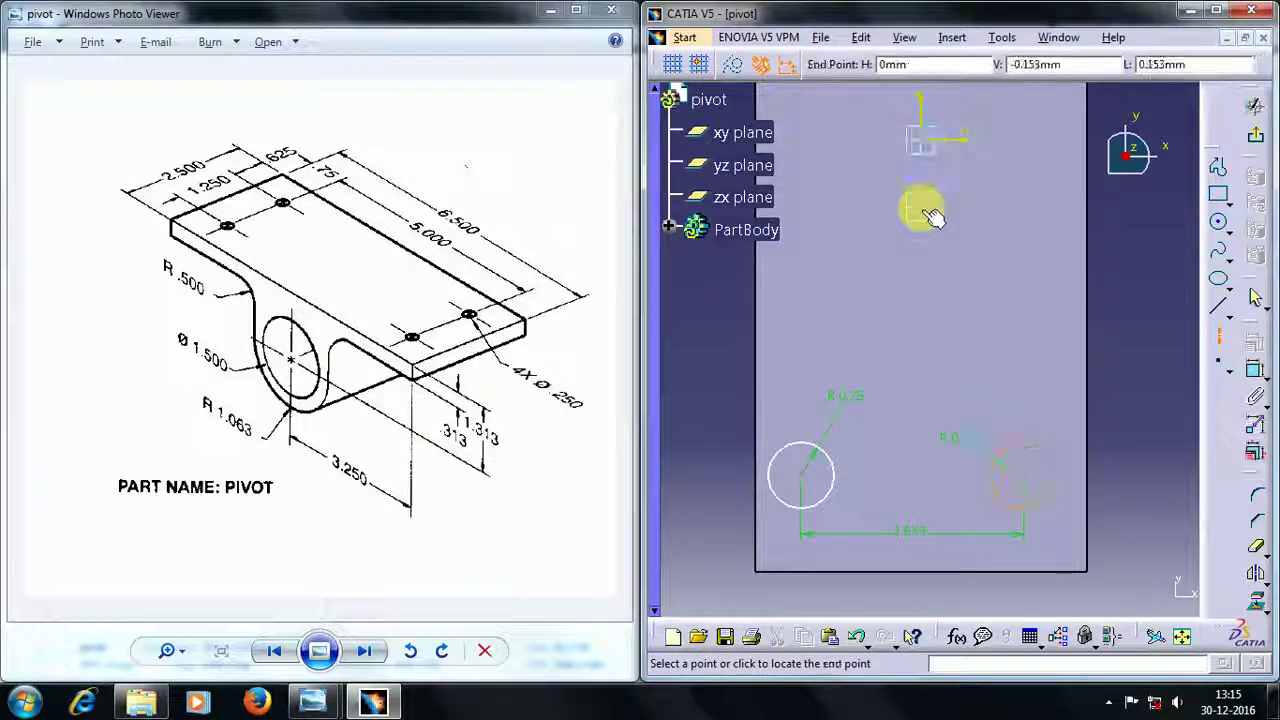
pyautogui.click(930, 484)
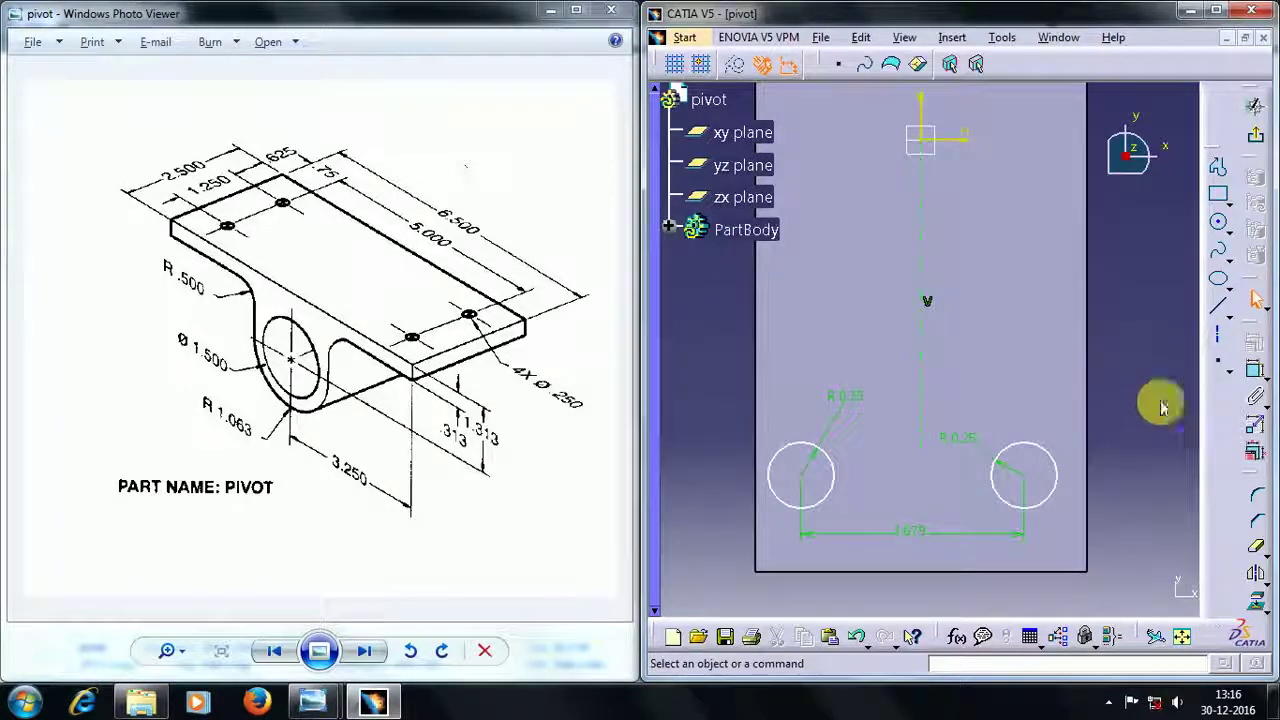
pyautogui.click(1216, 312)
pyautogui.click(1035, 484)
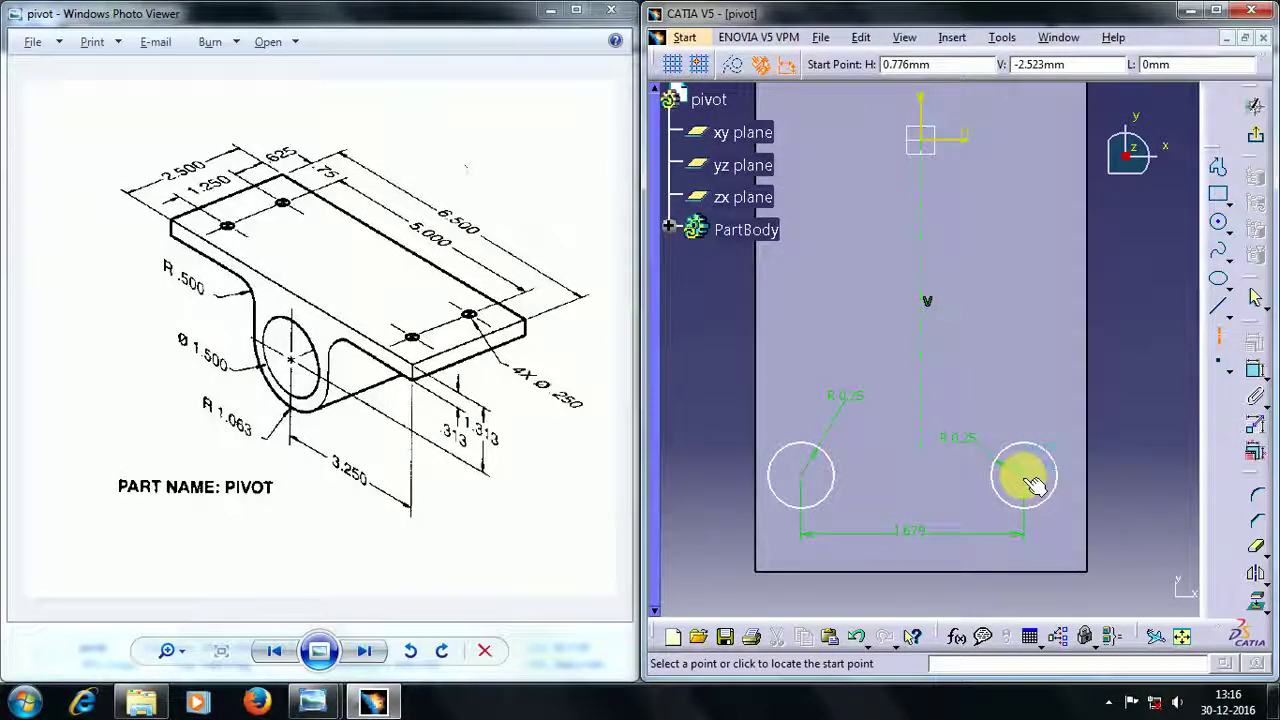
pyautogui.click(808, 483)
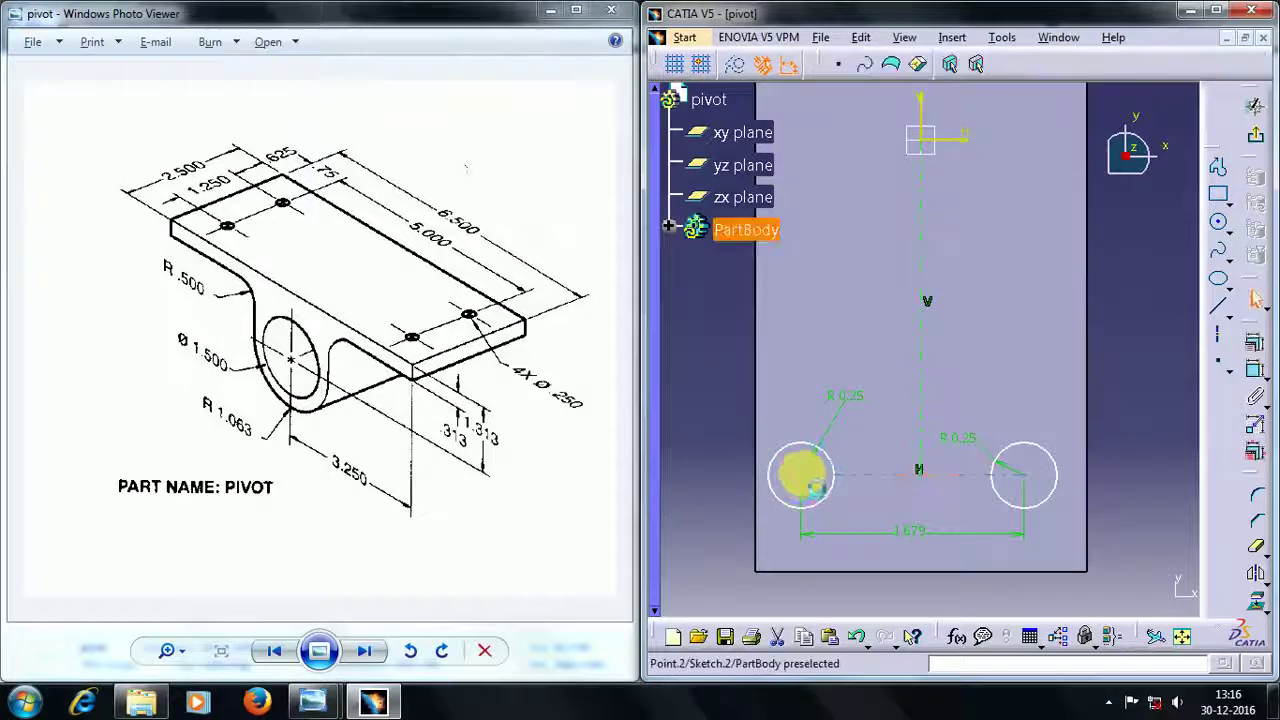
# Constrain the vertical line to the horizontal line's midpoint and set the circle spacing to 1.25.
pyautogui.click(922, 472)
pyautogui.keyDown('ctrl'); pyautogui.click(990, 476); pyautogui.keyUp('ctrl')
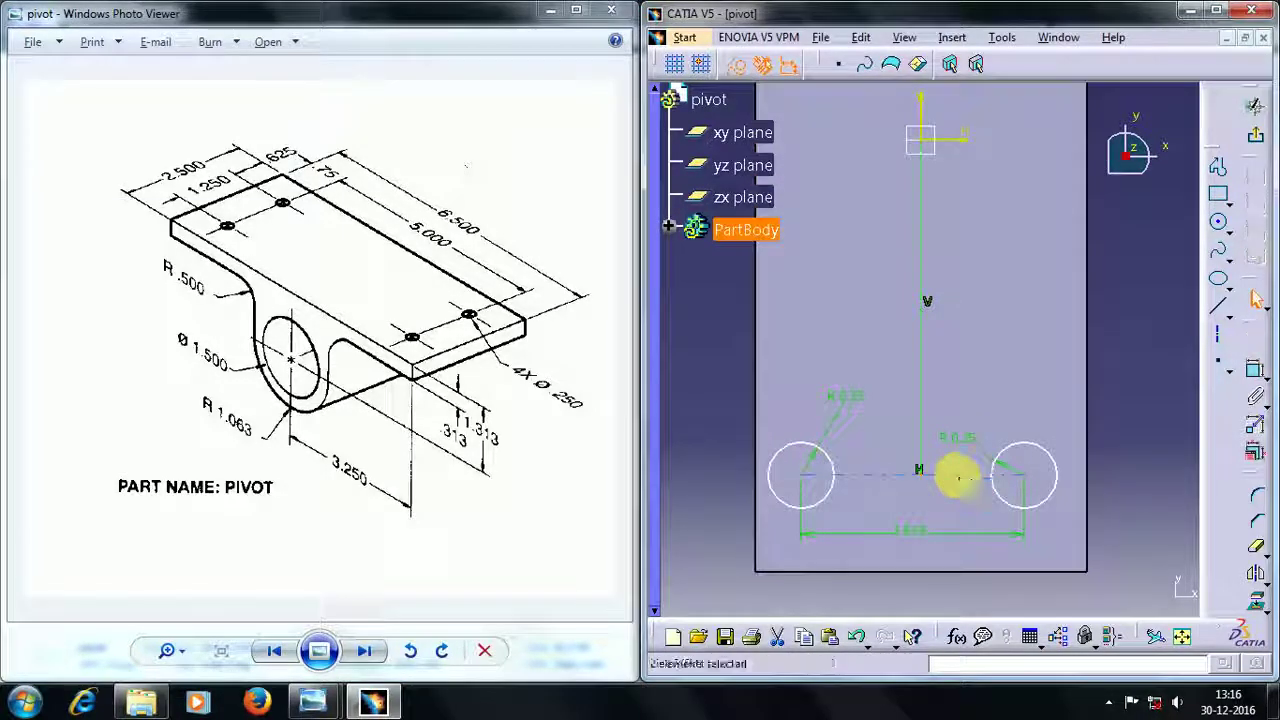
pyautogui.click(1254, 347)
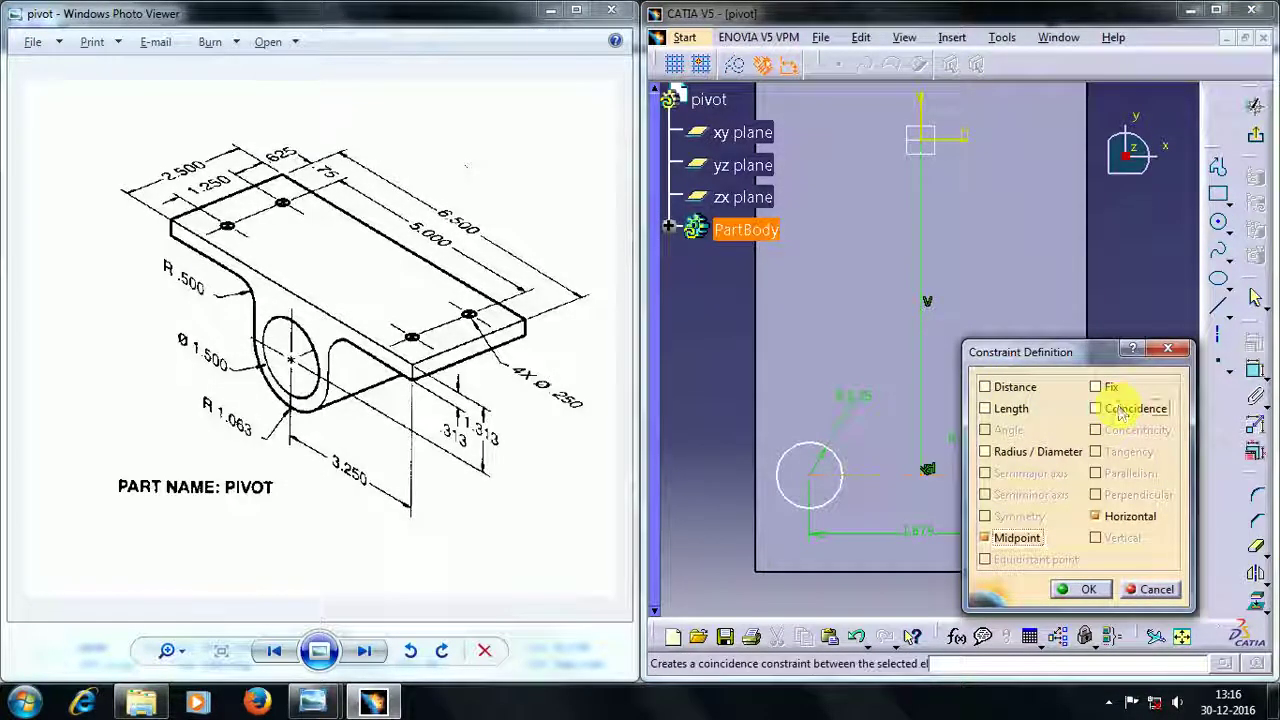
pyautogui.click(1083, 588)
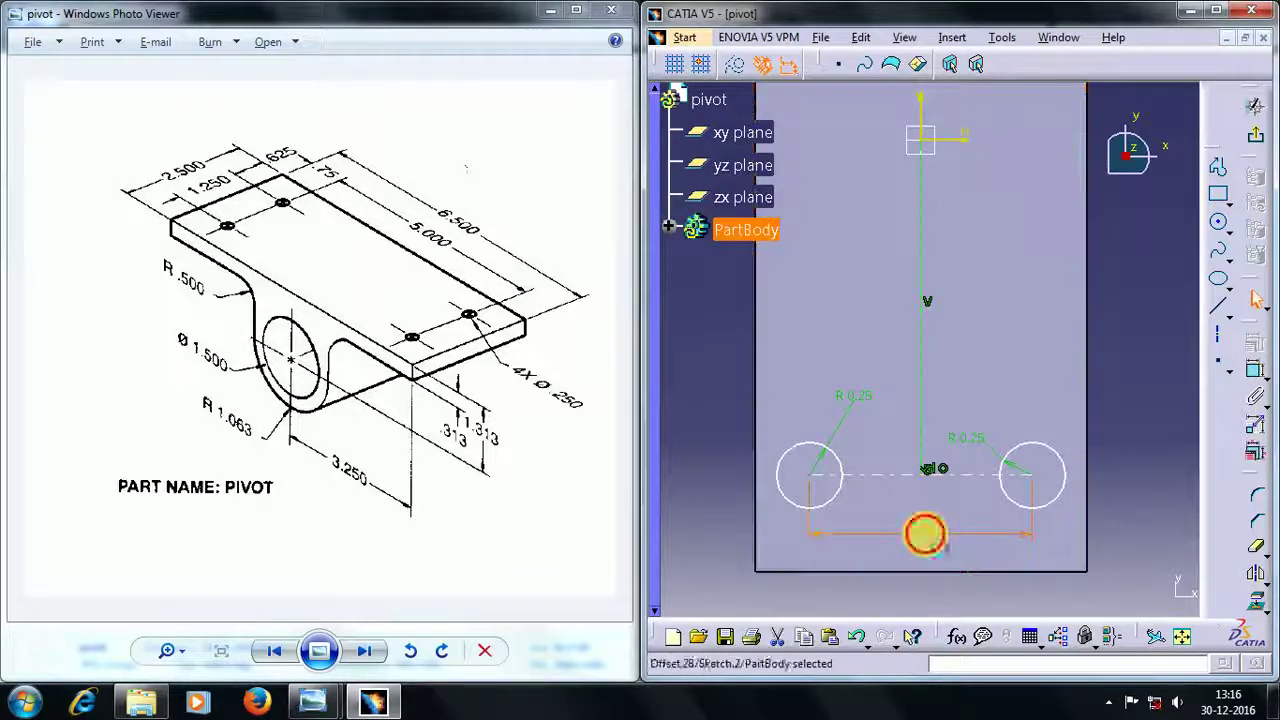
pyautogui.doubleClick(920, 530)
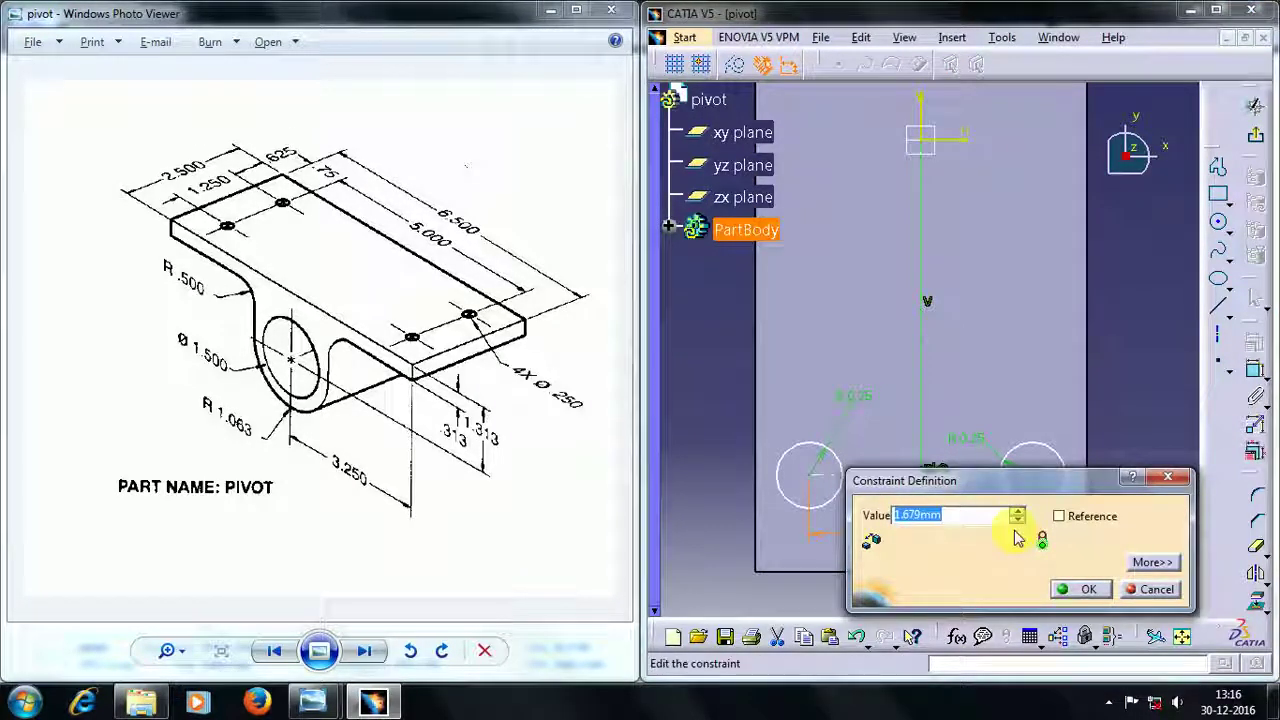
pyautogui.write('1.25')
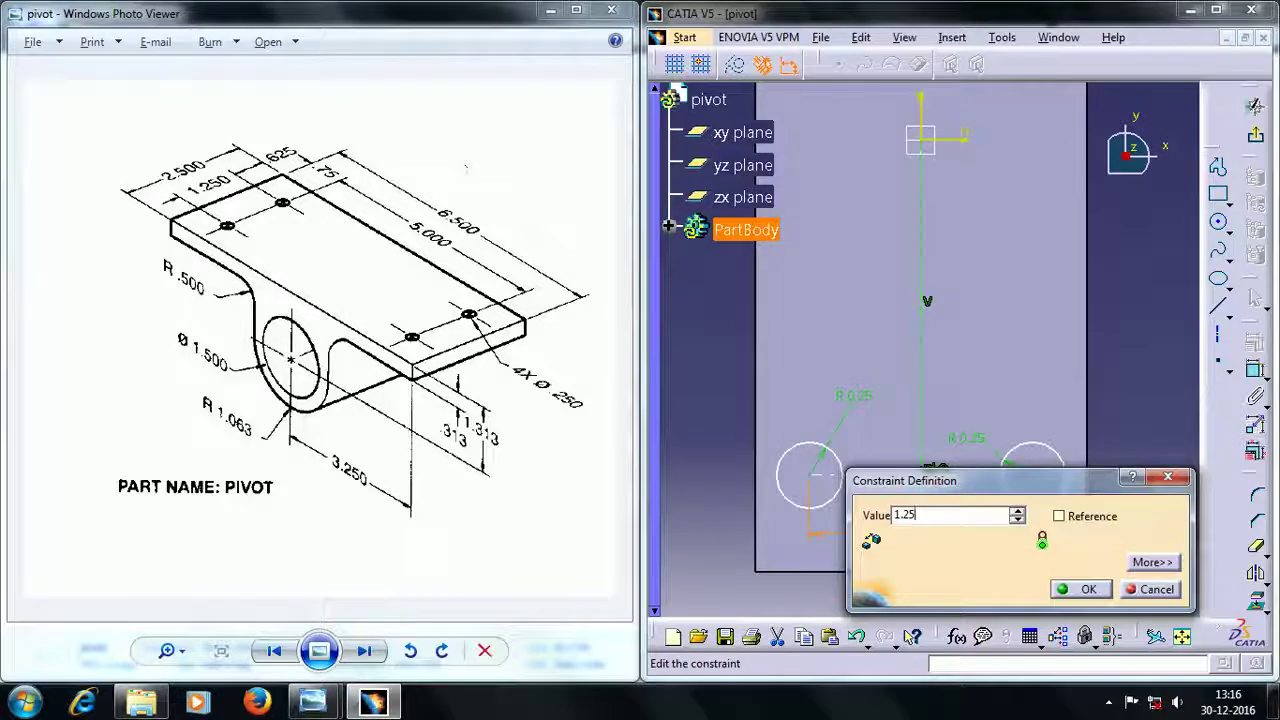
pyautogui.press('Return')
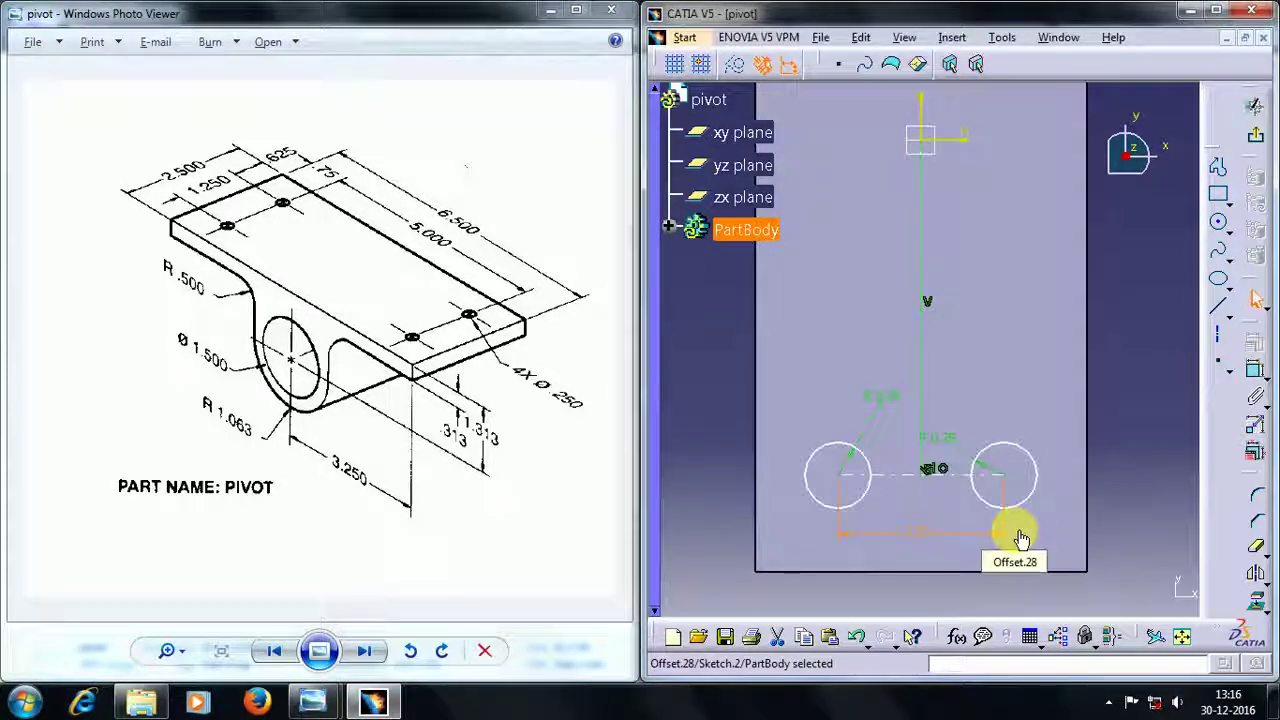
# Mirror both hole circles across the horizontal axis to create the opposite pair.
pyautogui.click(988, 449)
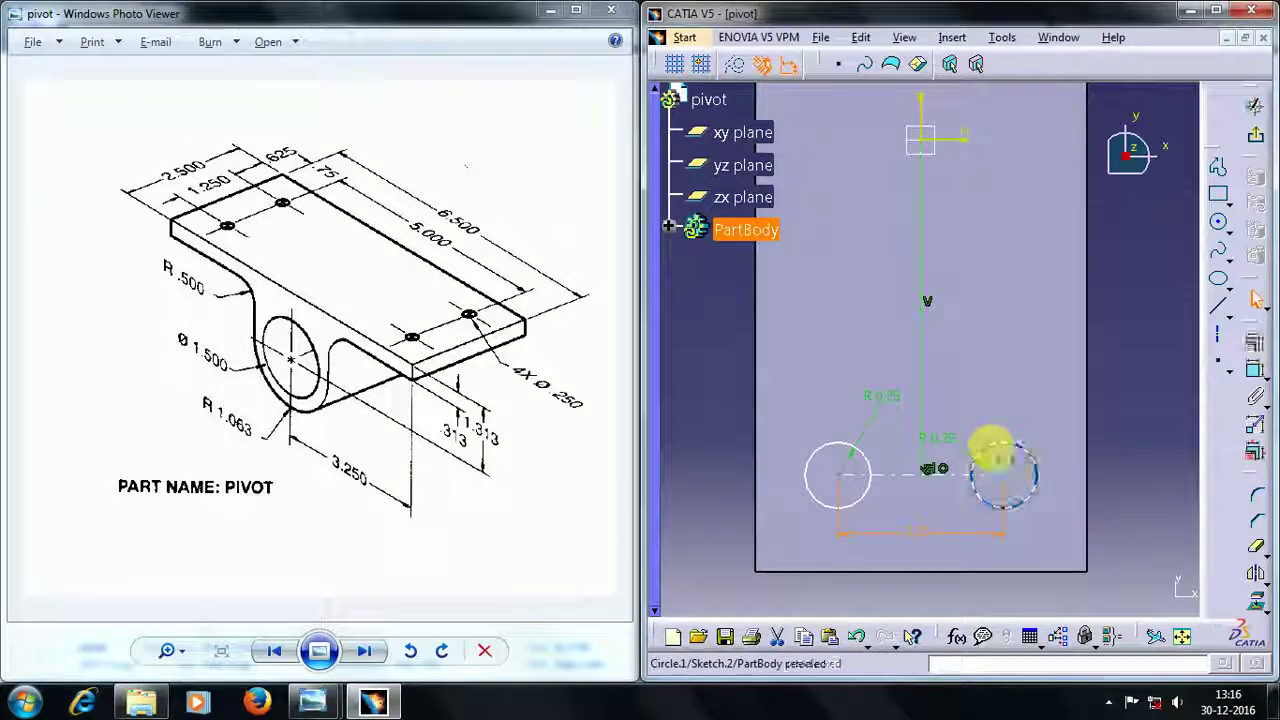
pyautogui.keyDown('ctrl'); pyautogui.click(841, 443); pyautogui.keyUp('ctrl')
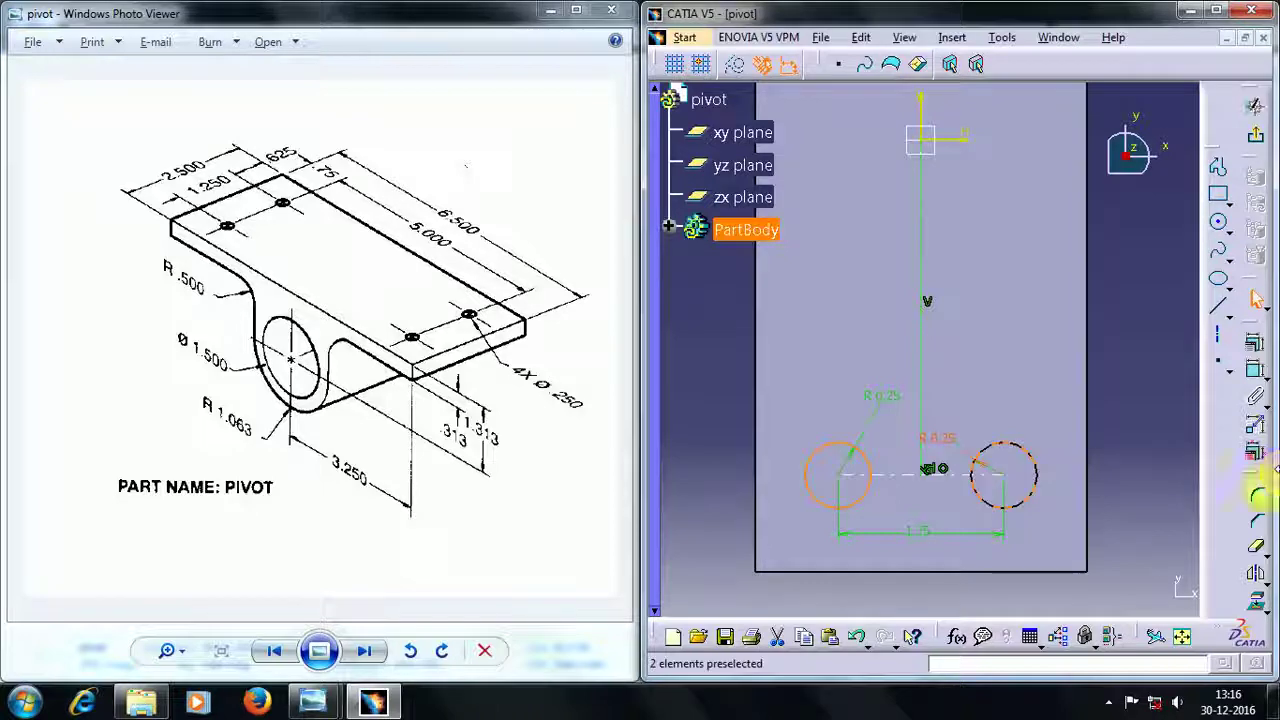
pyautogui.click(1260, 575)
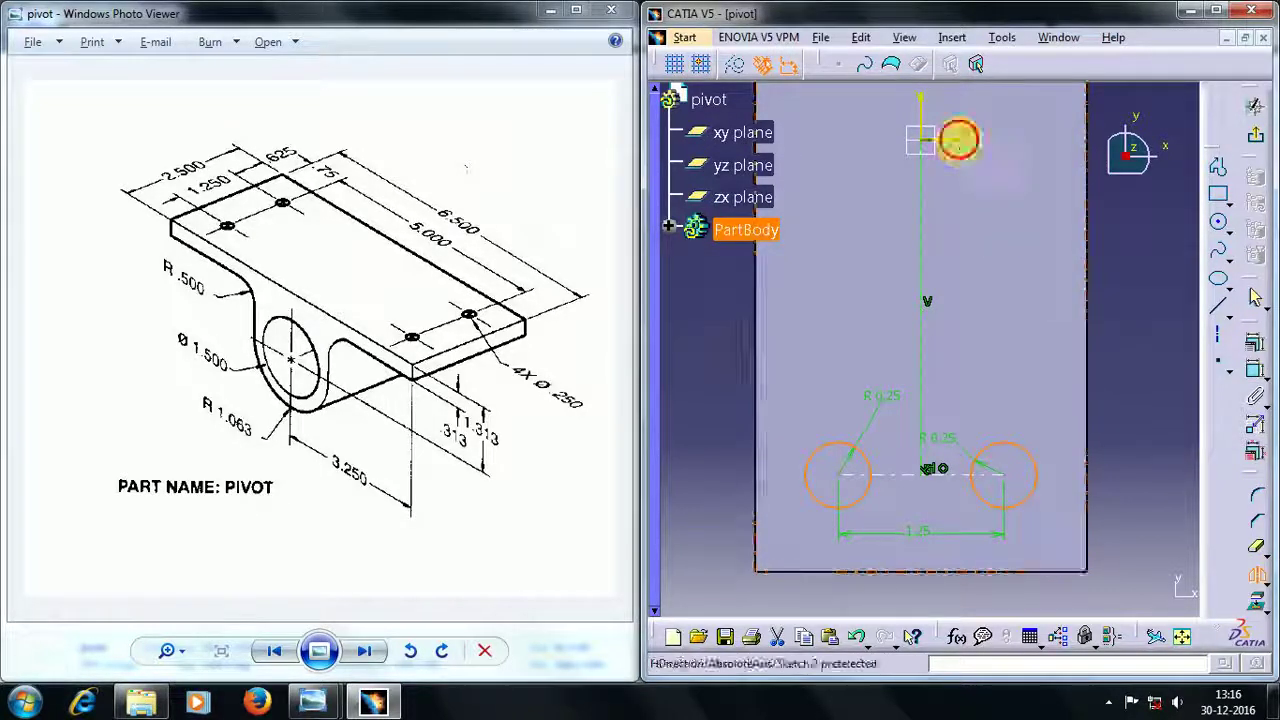
pyautogui.click(957, 138)
pyautogui.keyDown('ctrl'); pyautogui.moveTo(1100, 200); pyautogui.dragTo(1195, 253, button='middle'); pyautogui.keyUp('ctrl')
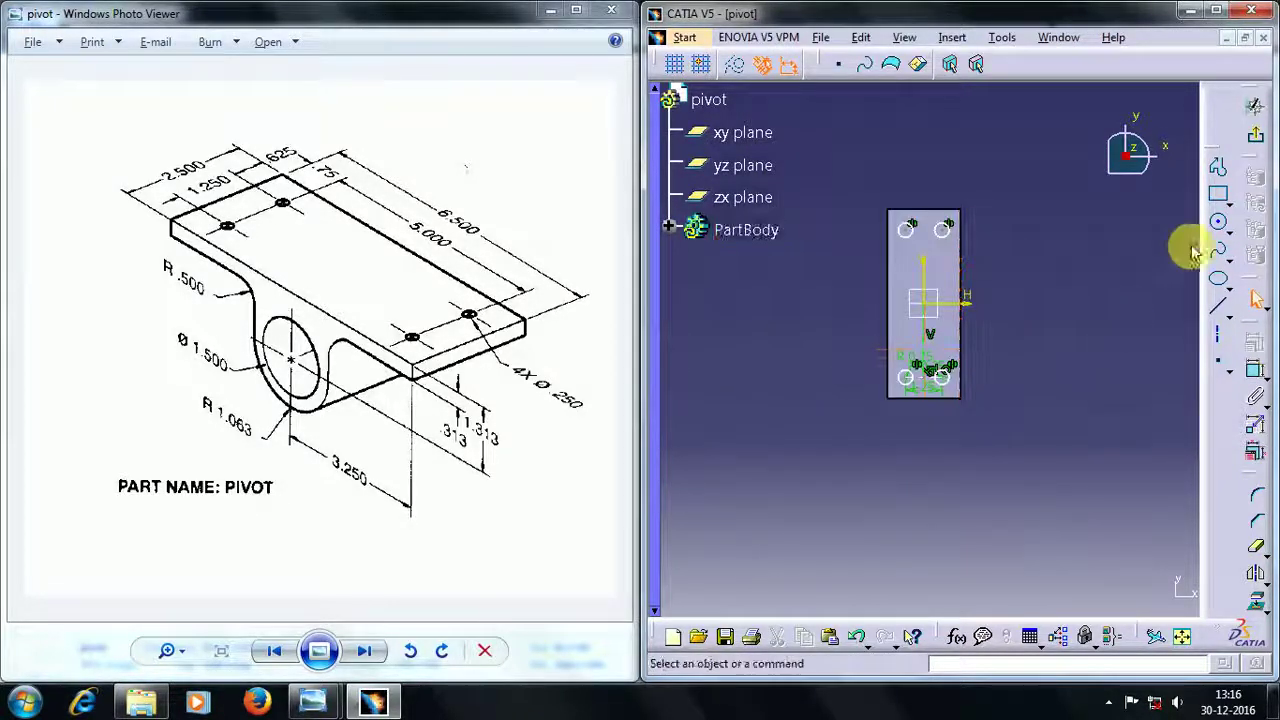
# Exit the sketch and pocket Sketch.2 1.25mm deep to cut the four holes.
pyautogui.click(1258, 138)
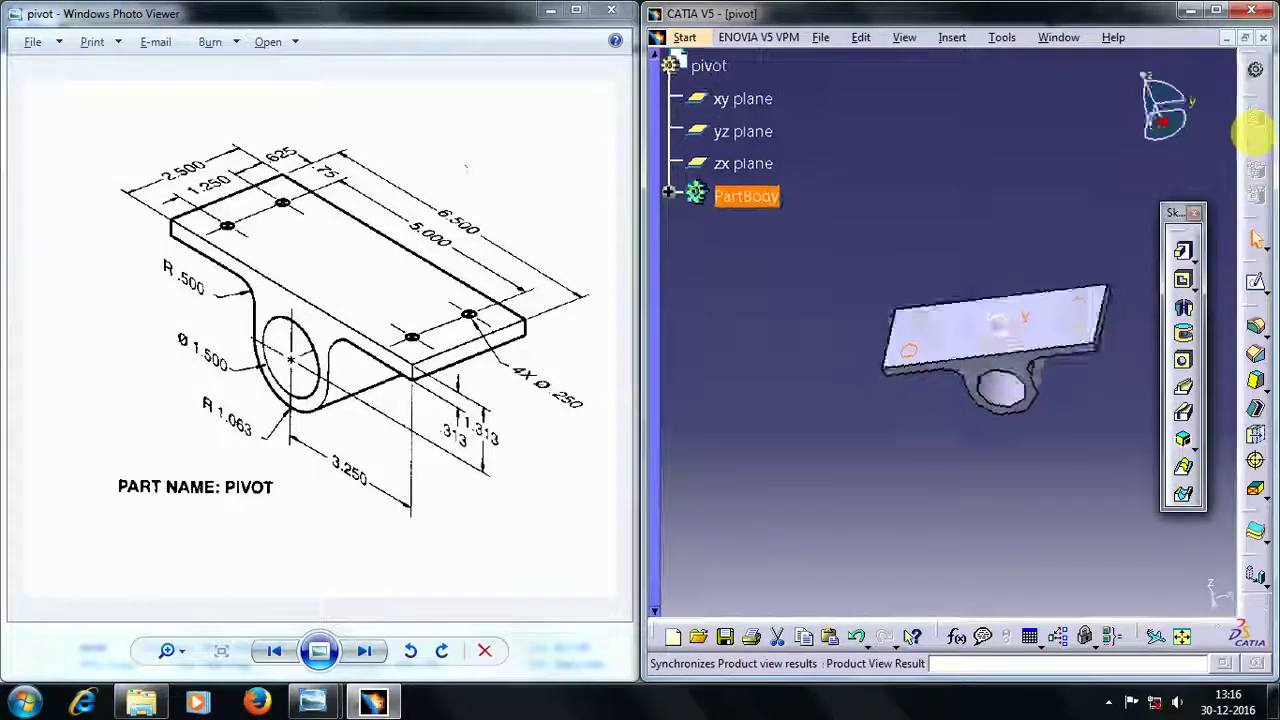
pyautogui.click(1184, 282)
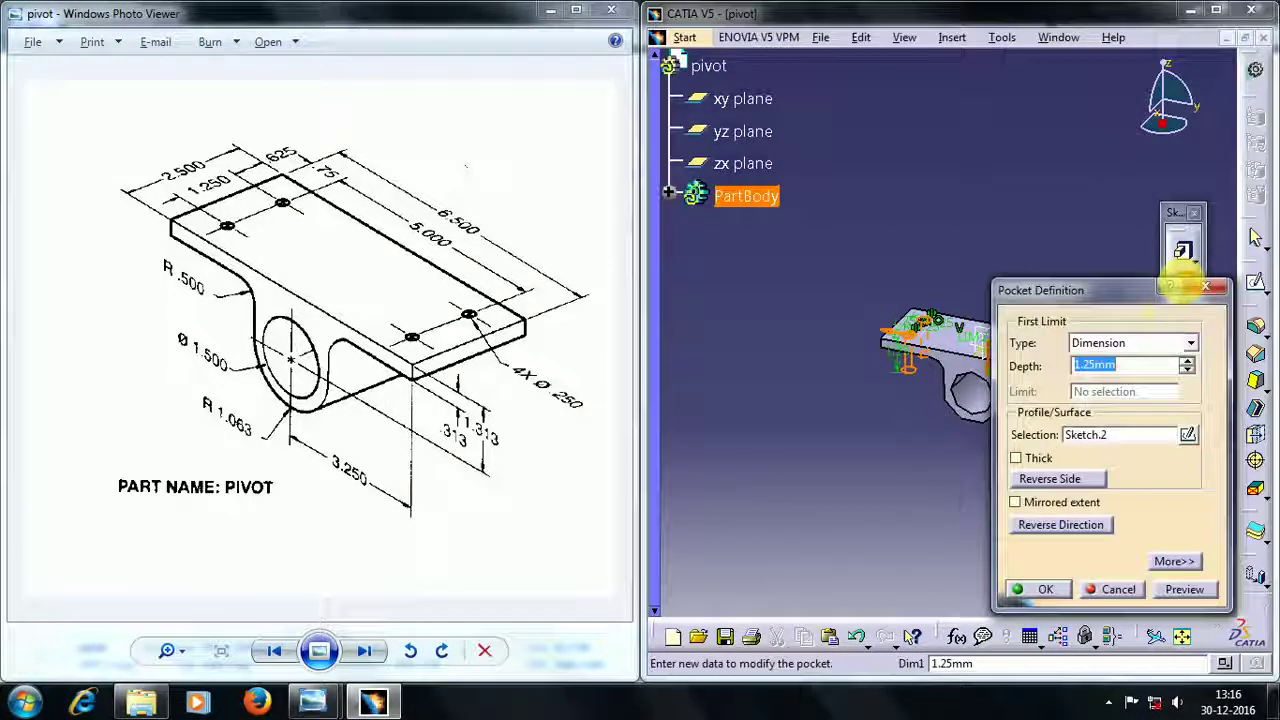
pyautogui.click(1040, 589)
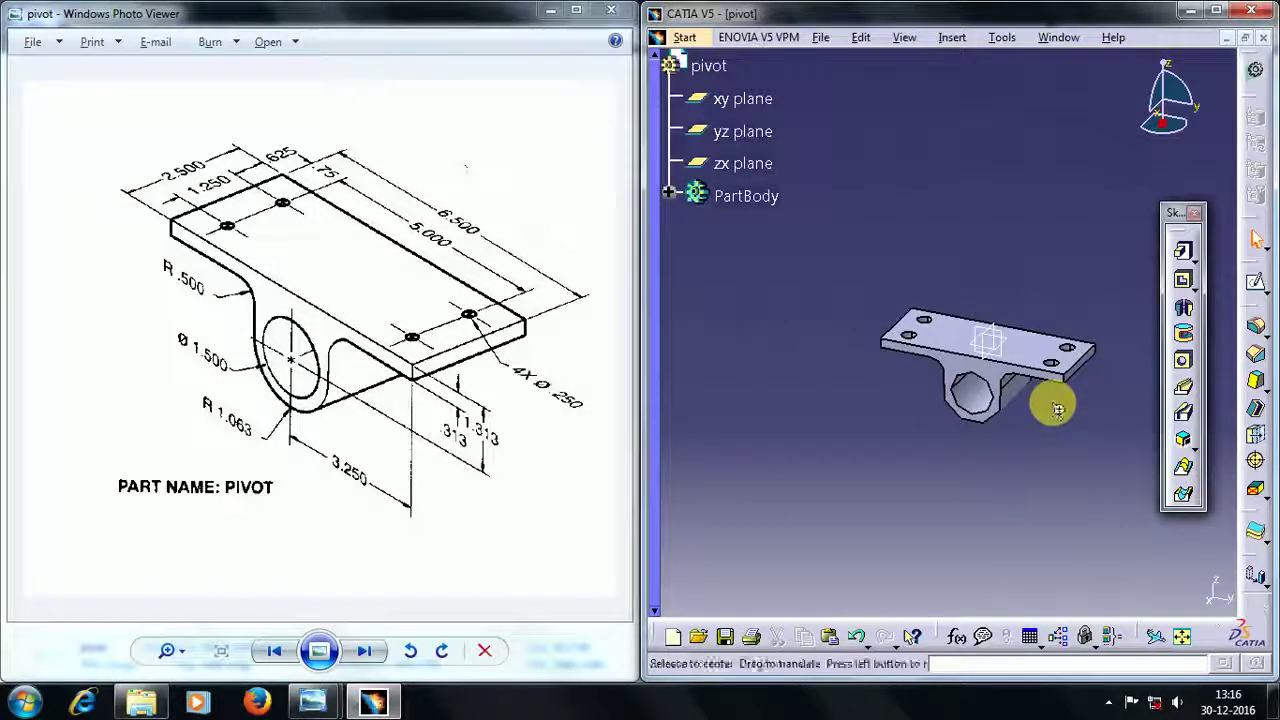
pyautogui.moveTo(971, 340); pyautogui.dragTo(1118, 457, button='middle')
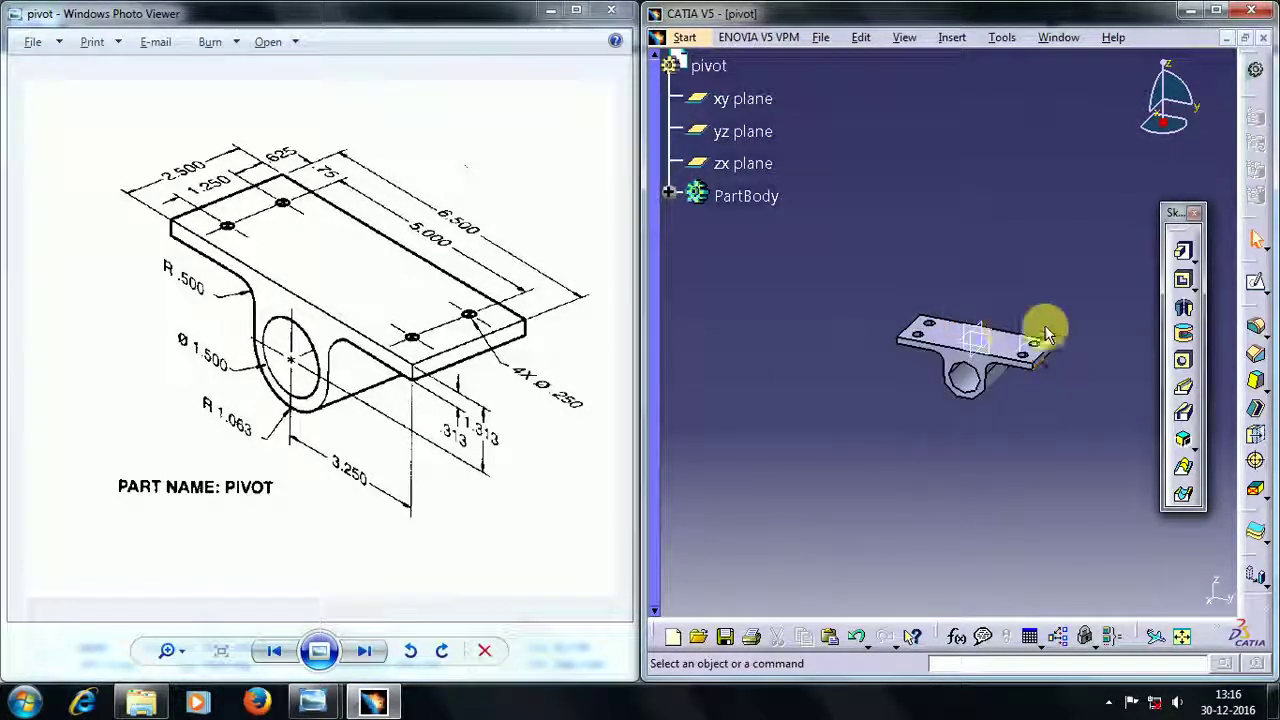
# Set the PartBody's fill colour to cyan through its Properties graphic settings.
pyautogui.rightClick(738, 198)
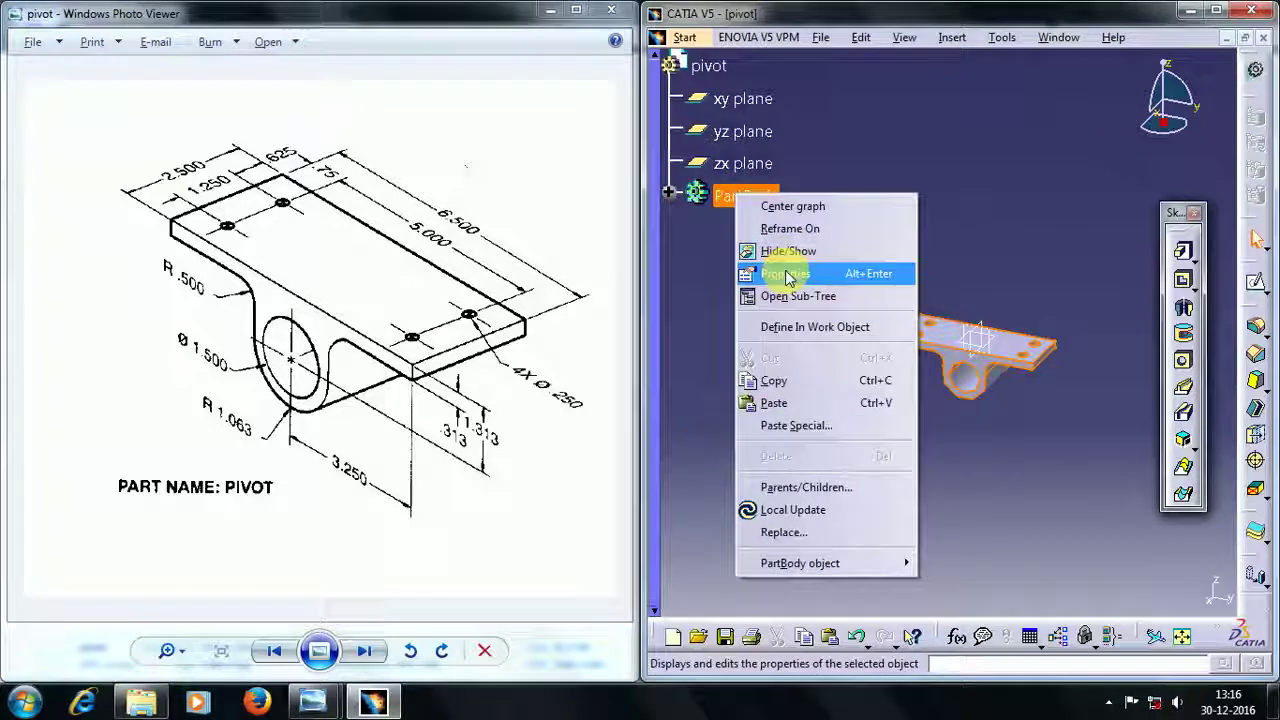
pyautogui.click(787, 274)
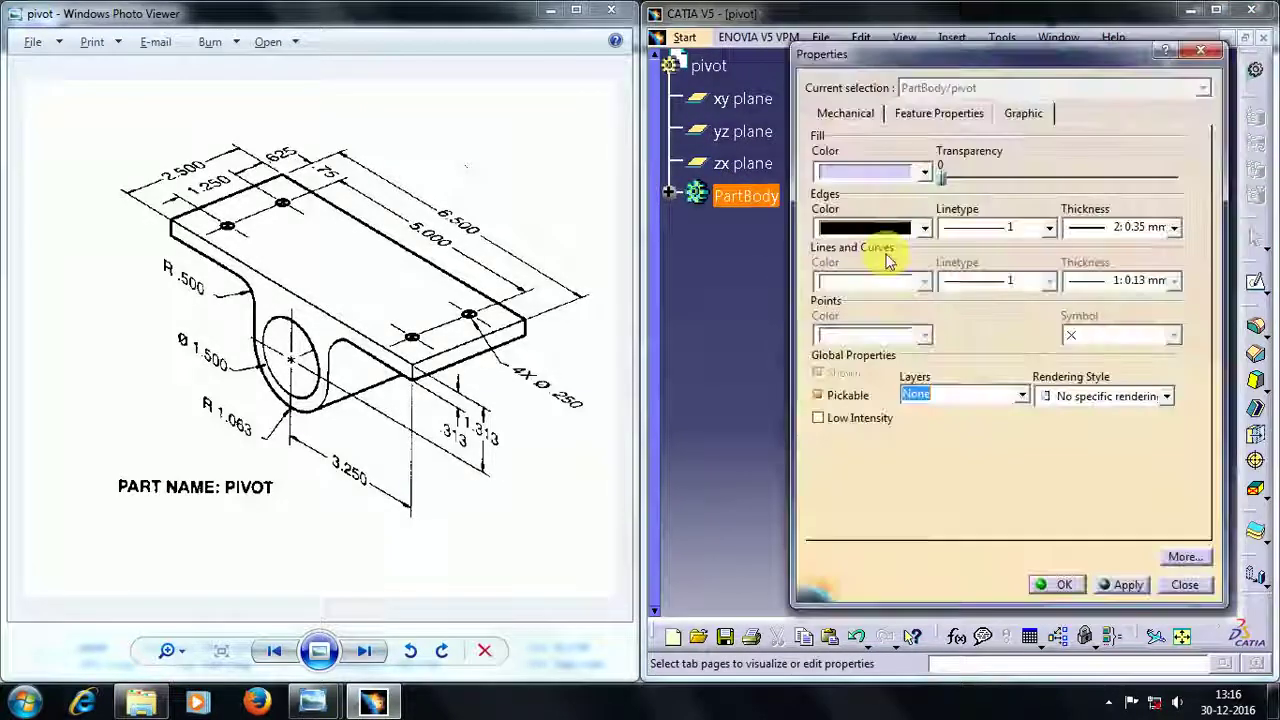
pyautogui.click(925, 172)
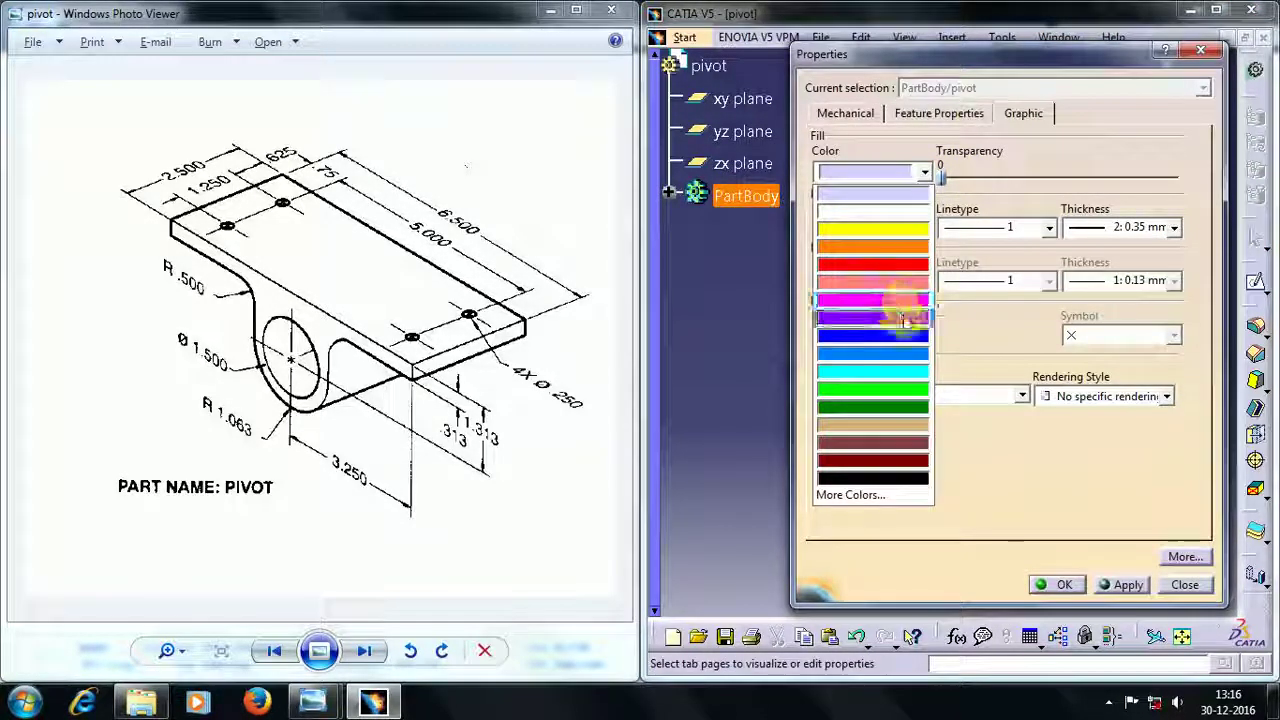
pyautogui.click(900, 370)
pyautogui.moveTo(1034, 54); pyautogui.dragTo(1062, 262)
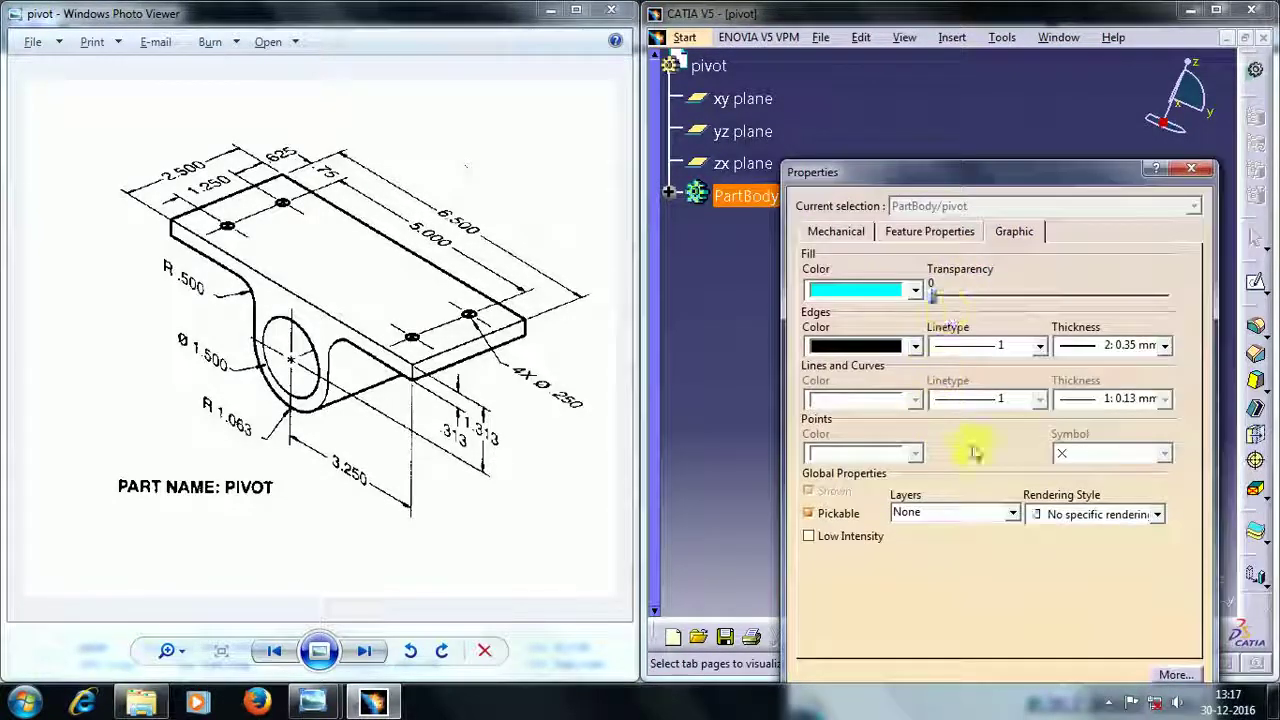
pyautogui.moveTo(1034, 176); pyautogui.dragTo(1010, 85)
pyautogui.click(1020, 583)
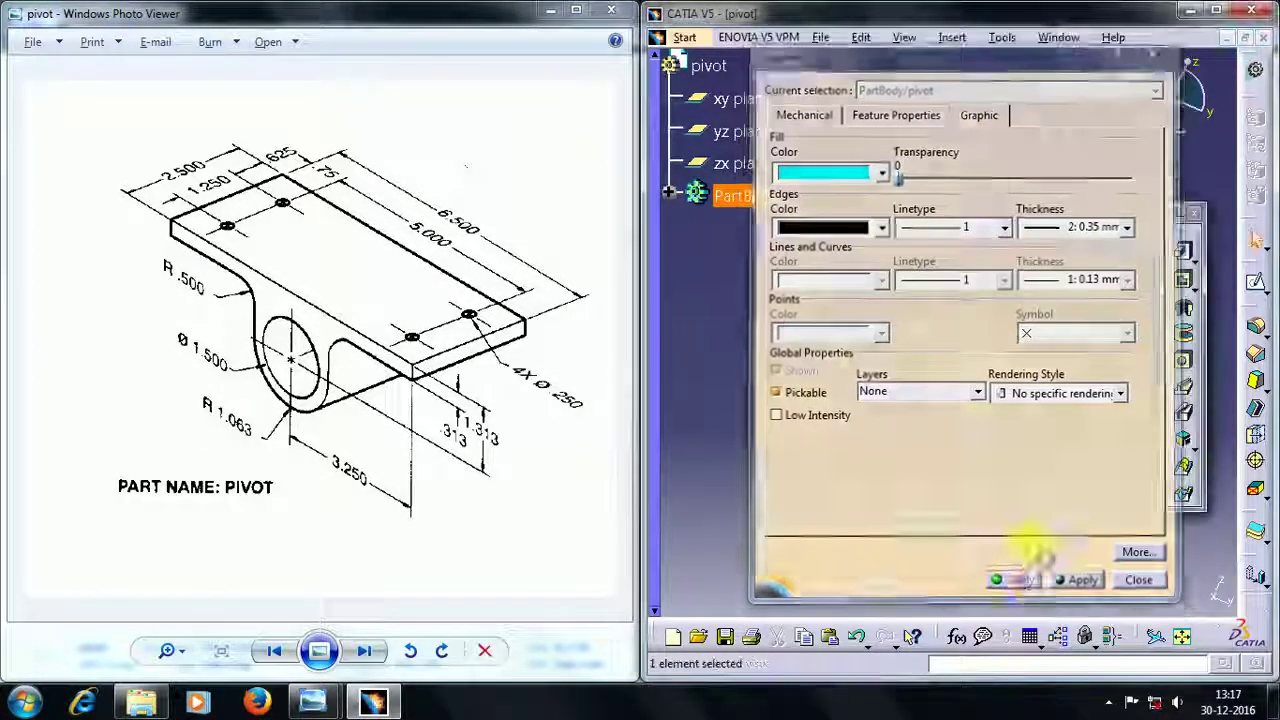
pyautogui.moveTo(1094, 306)
pyautogui.mouseDown(button='middle')
pyautogui.moveTo(885, 460)
pyautogui.moveTo(914, 209)
pyautogui.moveTo(1120, 191)
pyautogui.moveTo(1171, 286)
pyautogui.moveTo(963, 458)
pyautogui.moveTo(945, 452)
pyautogui.moveTo(1074, 229)
pyautogui.moveTo(1160, 137)
pyautogui.moveTo(963, 409)
pyautogui.moveTo(973, 373)
pyautogui.moveTo(960, 186)
pyautogui.moveTo(826, 437)
pyautogui.moveTo(834, 491)
pyautogui.mouseUp(button='middle')
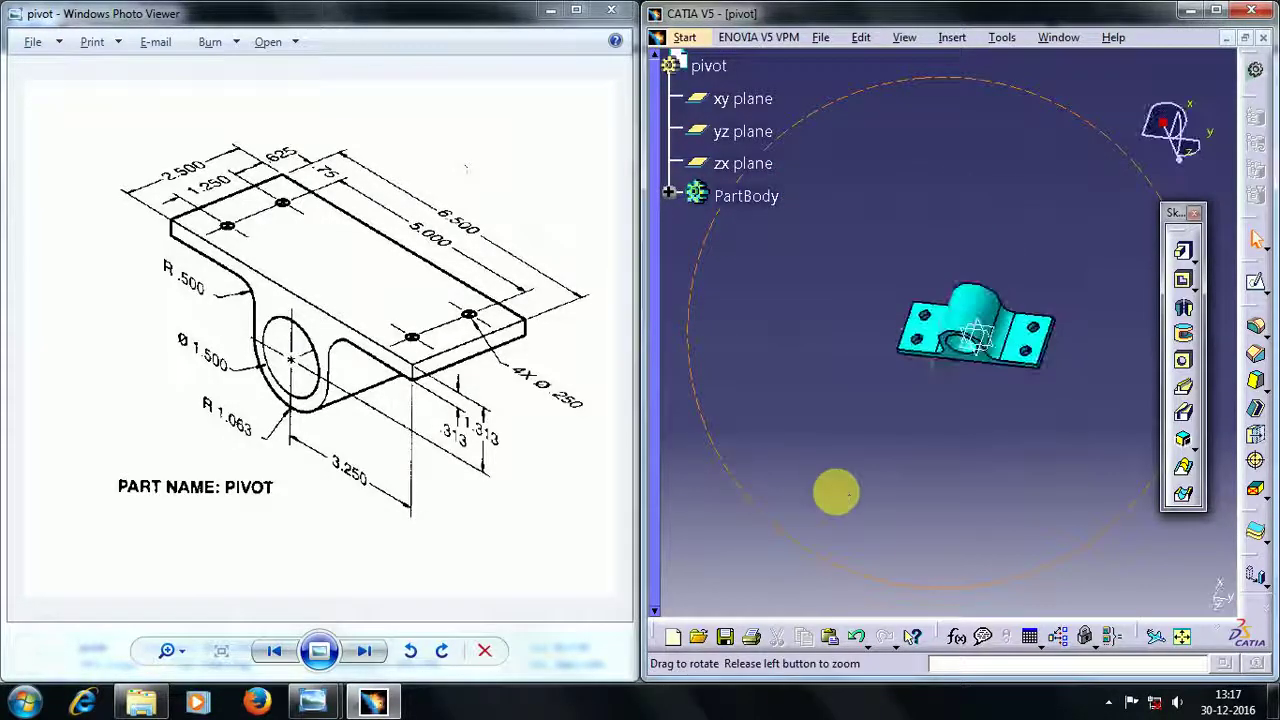
# Zoom, recentre and pan so the cyan pivot's boss and four holes fill the view.
pyautogui.moveTo(971, 412)
pyautogui.mouseDown(button='middle')
pyautogui.moveTo(1020, 263)
pyautogui.moveTo(1005, 455)
pyautogui.mouseUp(button='middle')
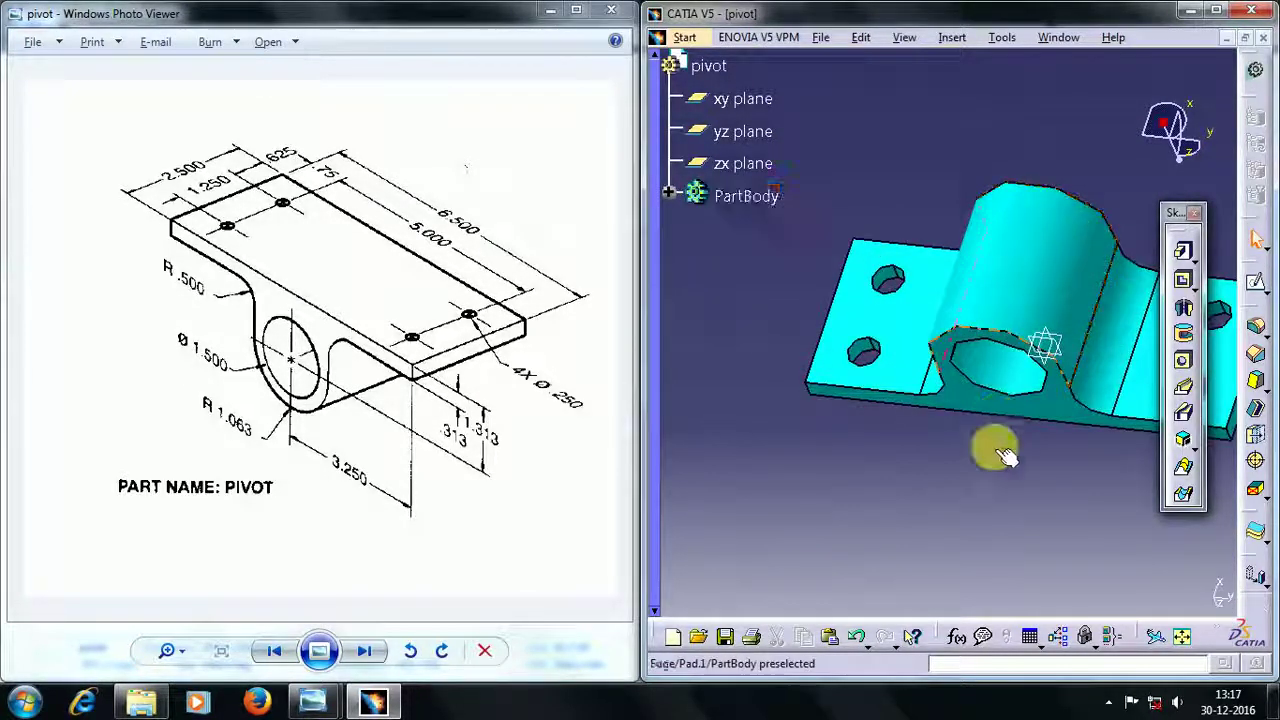
pyautogui.middleClick(1000, 462)
pyautogui.moveTo(1048, 335)
pyautogui.mouseDown(button='middle')
pyautogui.moveTo(943, 371)
pyautogui.moveTo(997, 471)
pyautogui.mouseUp(button='middle')
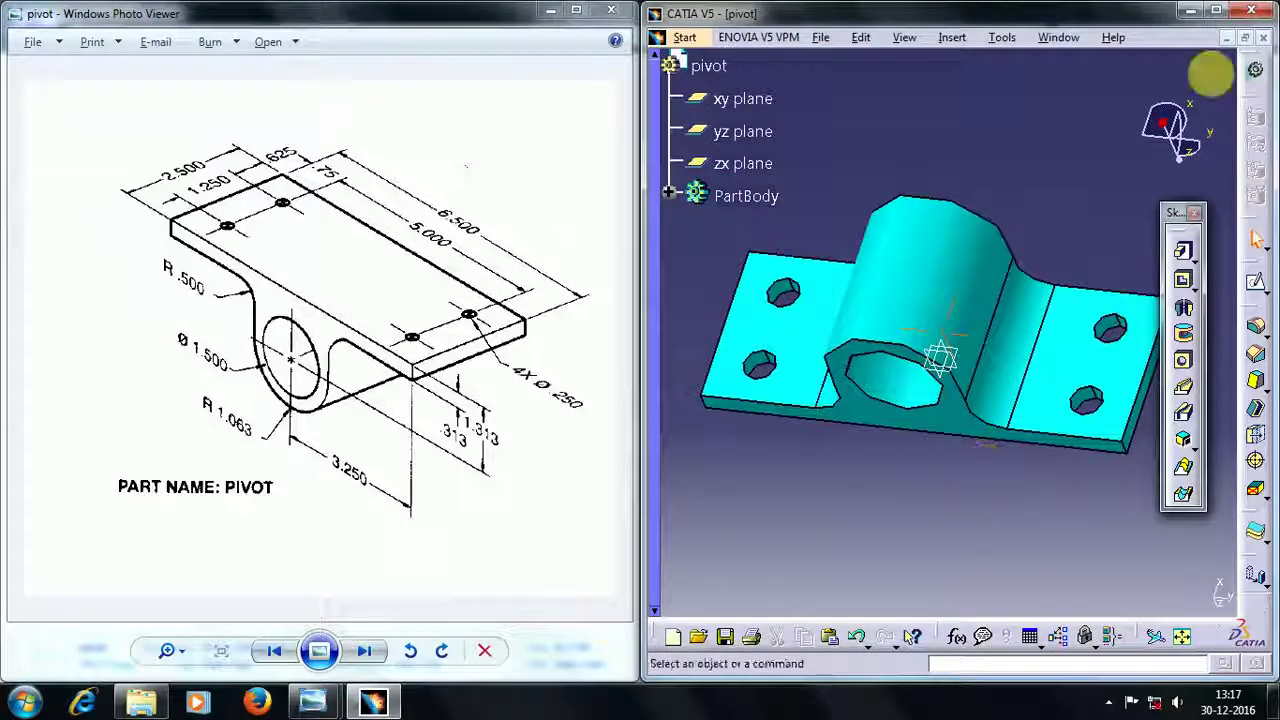